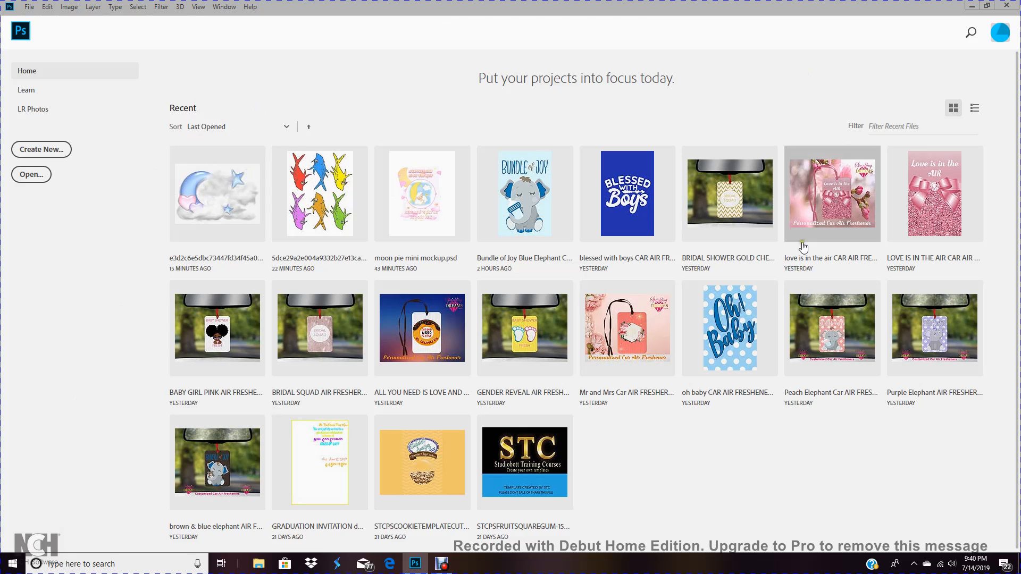
Open the Interface preferences and set the color theme to the second-darkest option
left_click(47, 7)
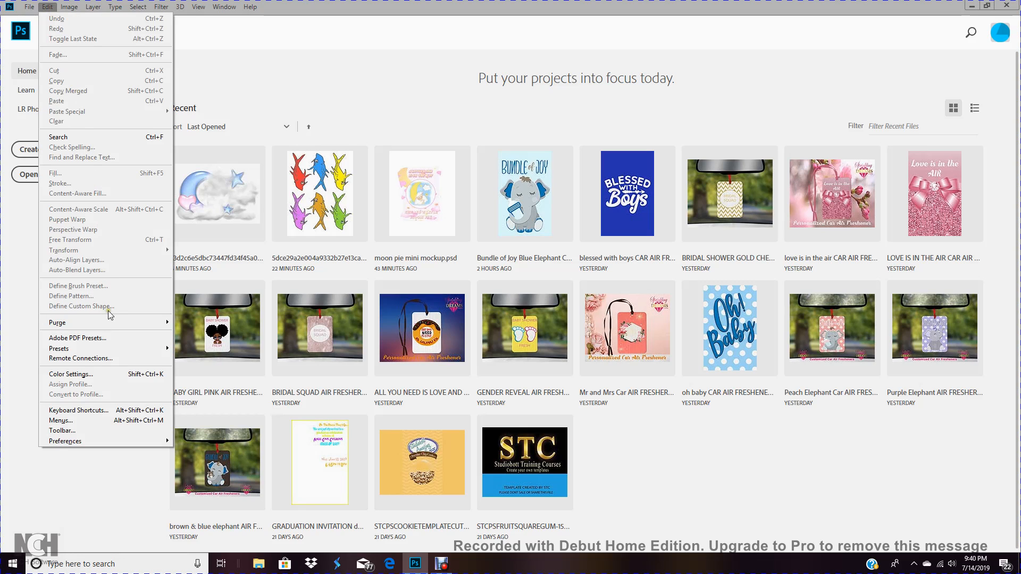
mouse_move(89, 444)
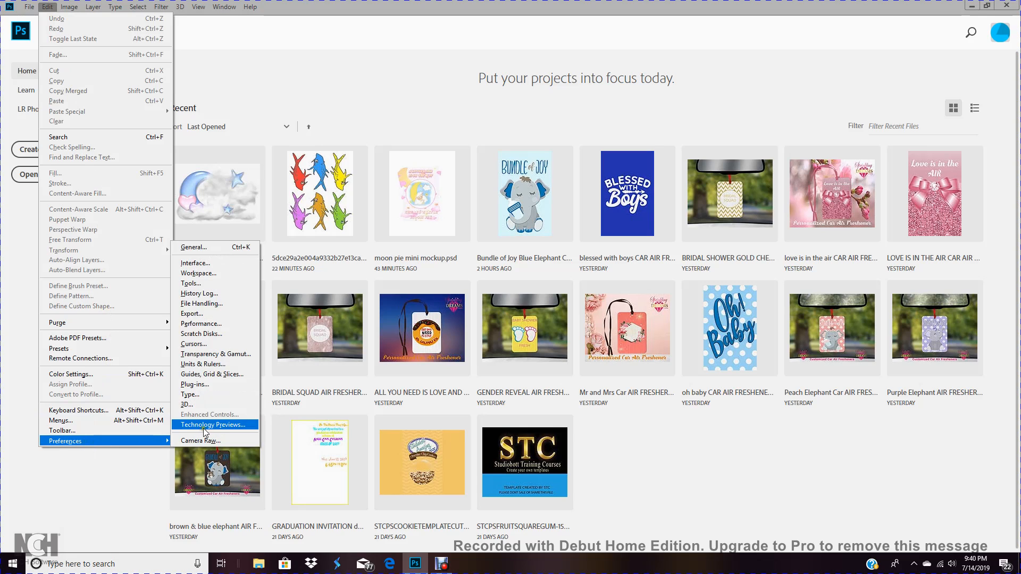
left_click(217, 263)
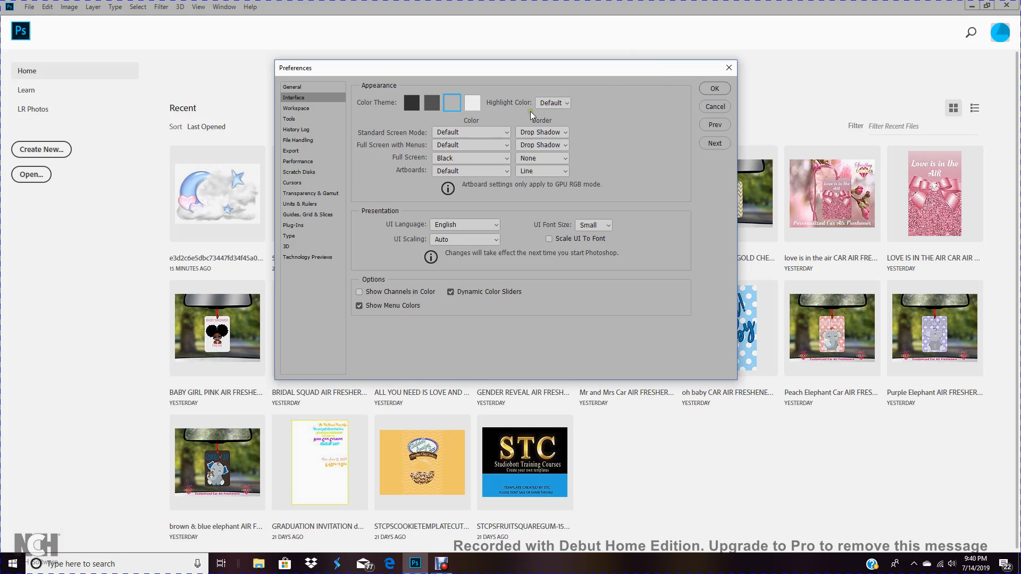
left_click(430, 108)
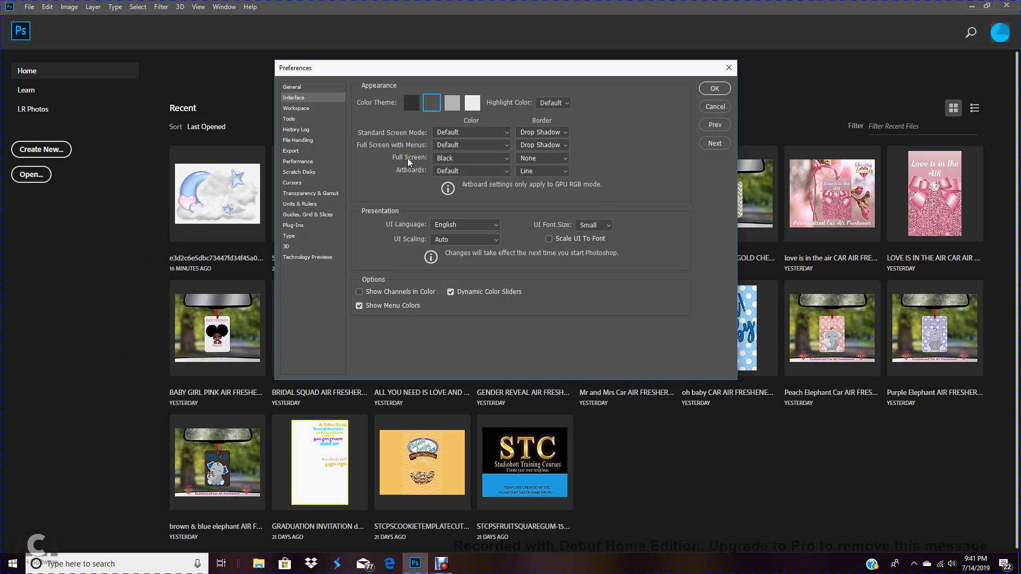
left_click(412, 104)
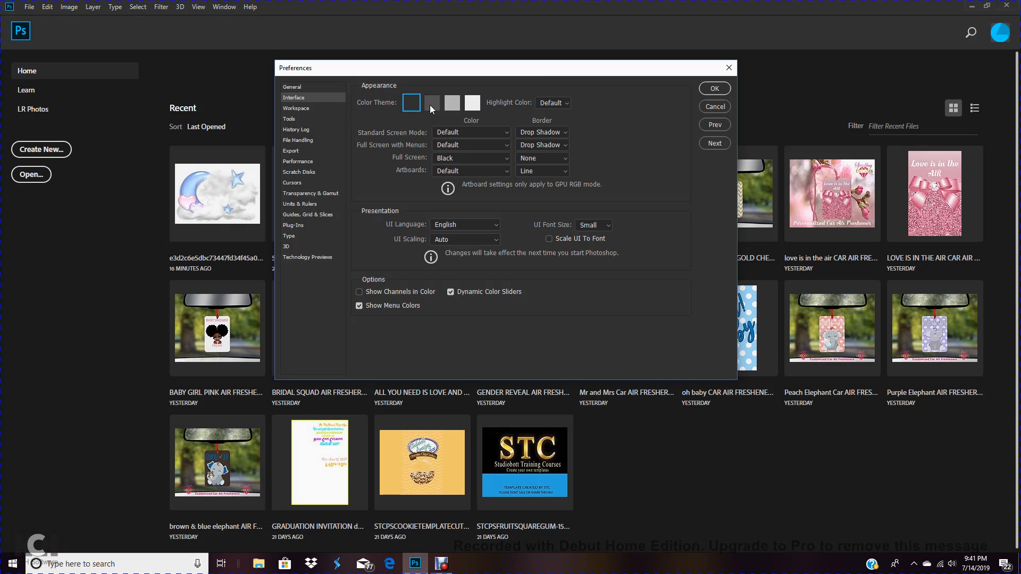
left_click(430, 105)
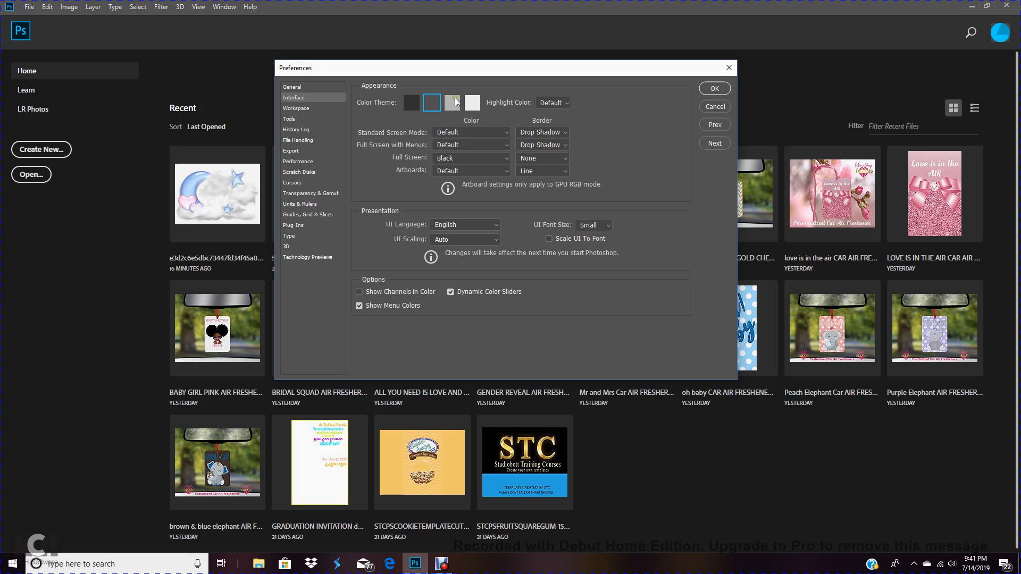
left_click(475, 105)
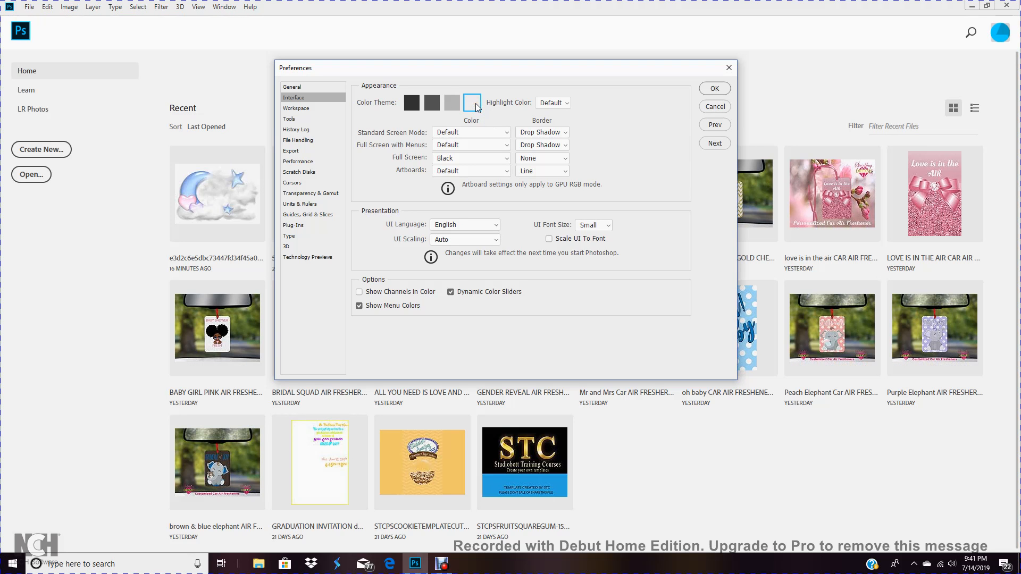
left_click(432, 103)
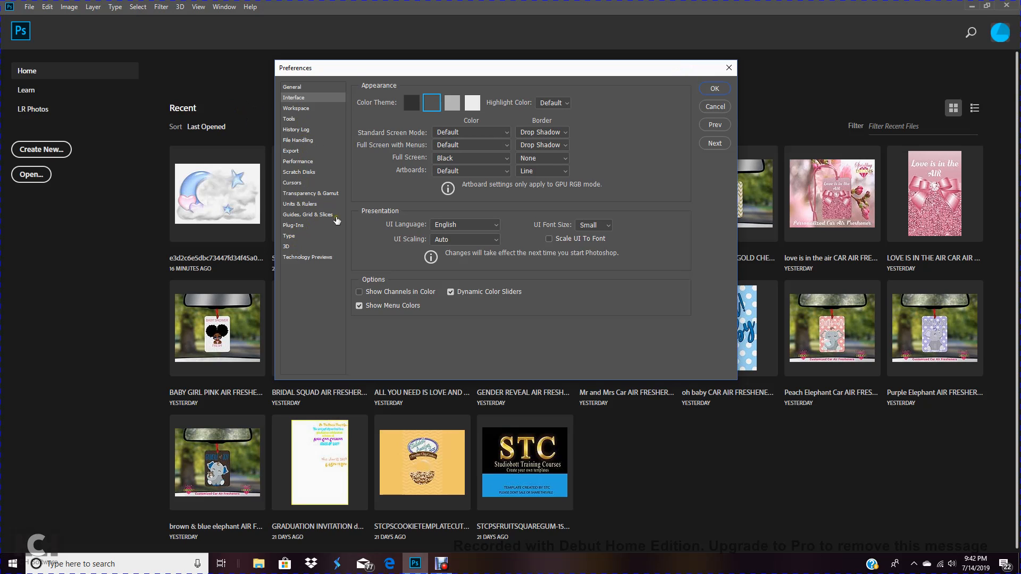
Review the Workspace, History Log, Units & Rulers, and Guides, Grid & Slices preference pages, then close Preferences
left_click(295, 110)
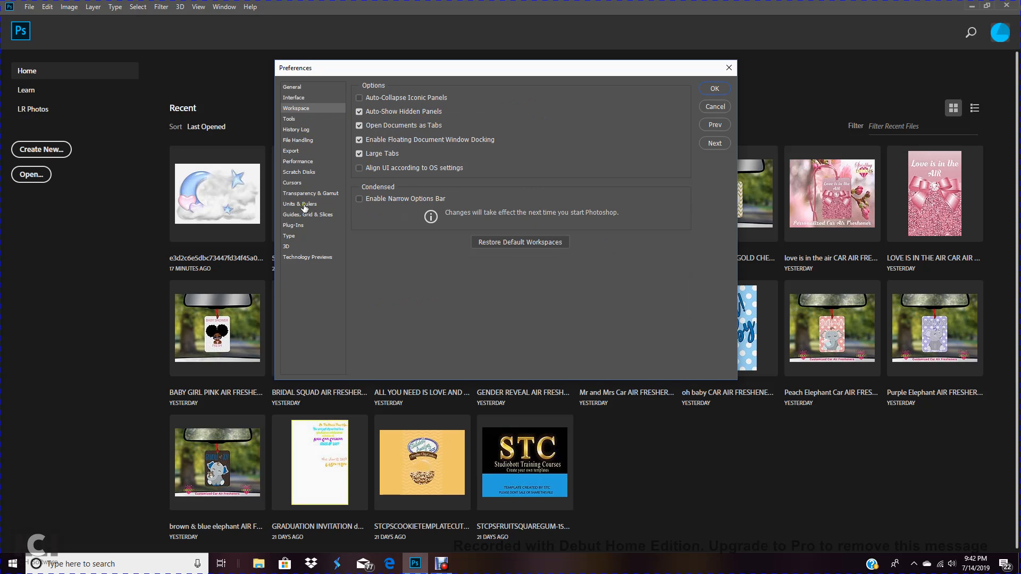
left_click(306, 132)
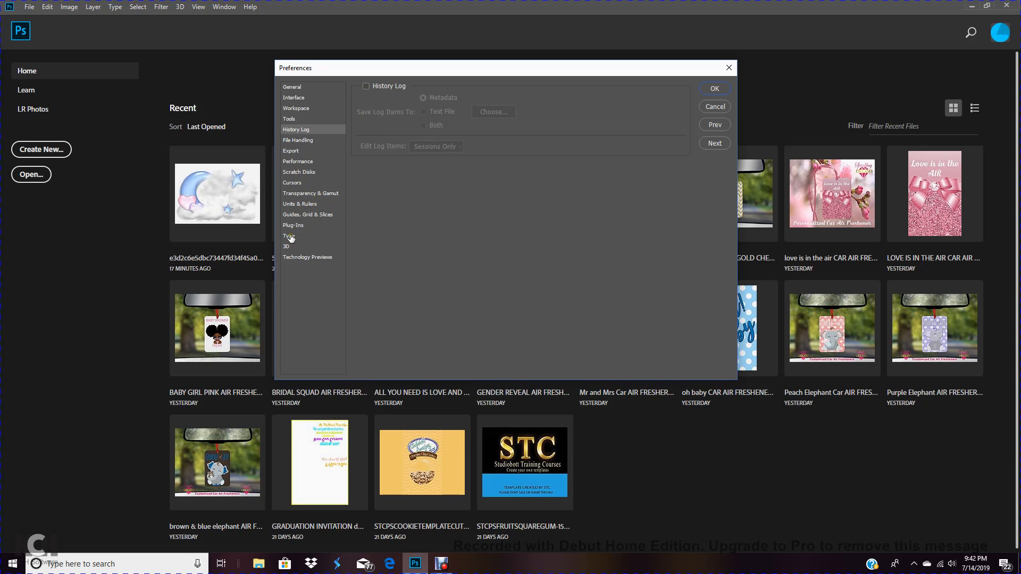
left_click(305, 205)
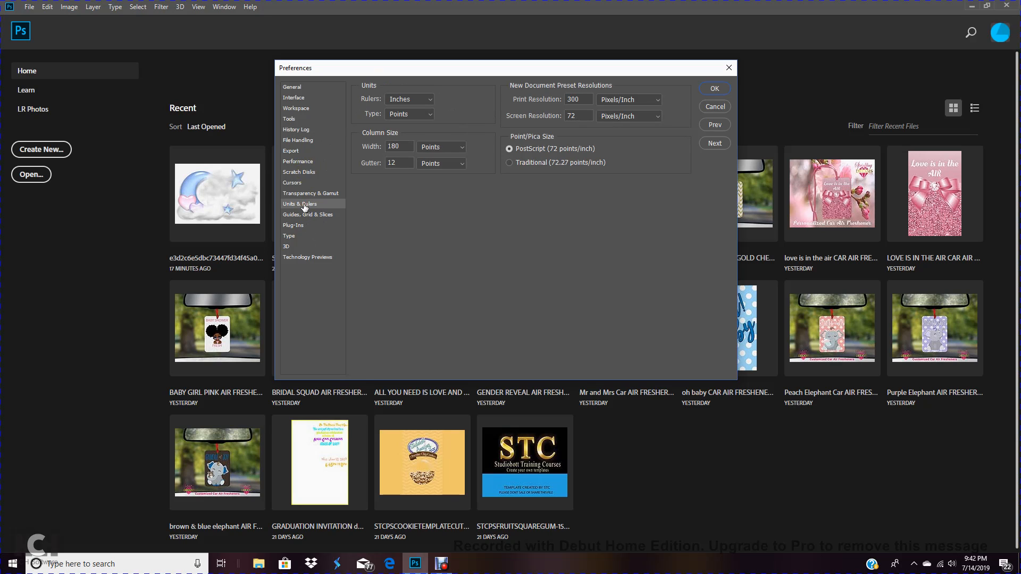
left_click(310, 216)
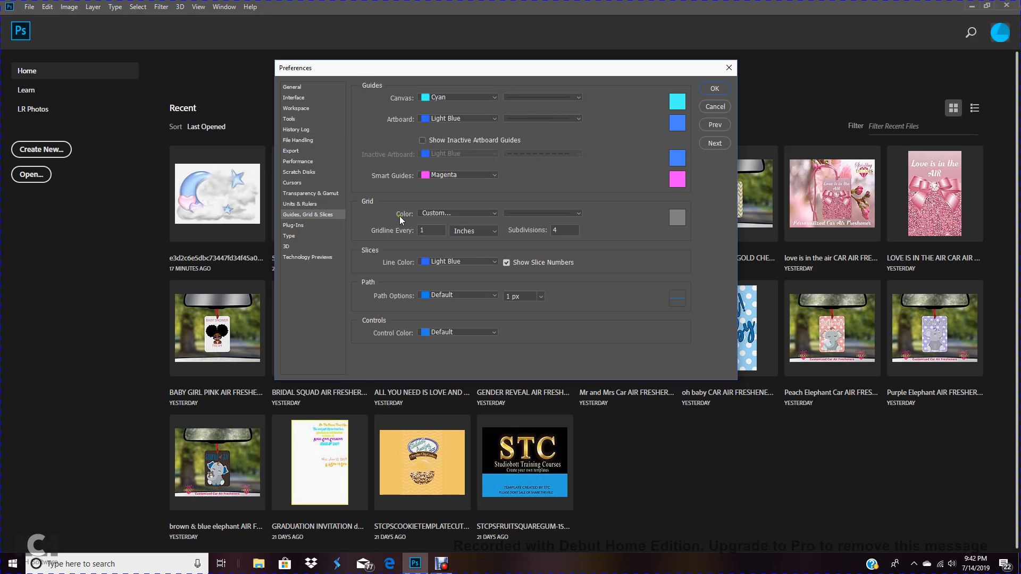
left_click(713, 89)
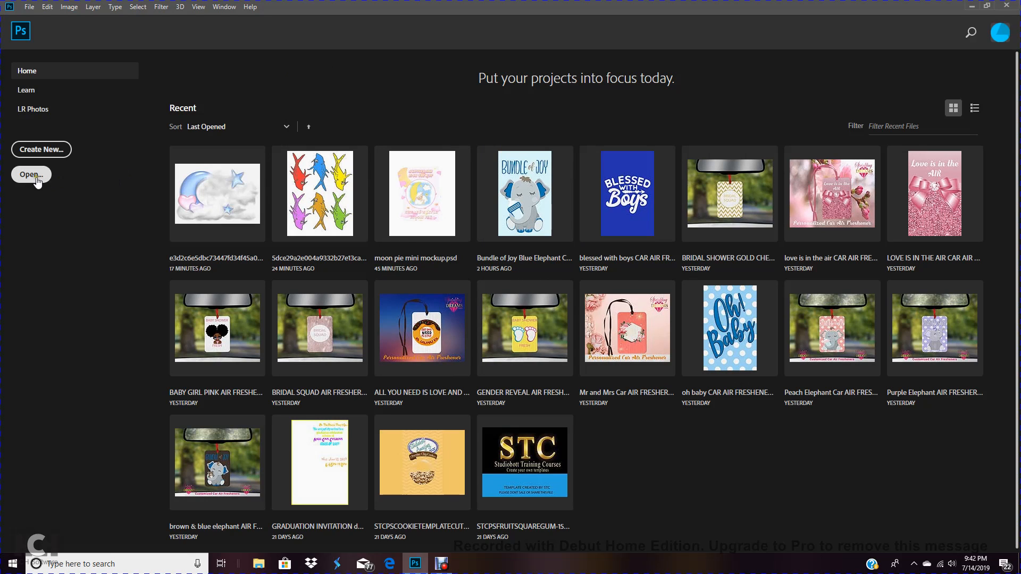
Open the New Document dialog and browse the recent items list
left_click(48, 151)
left_click(67, 154)
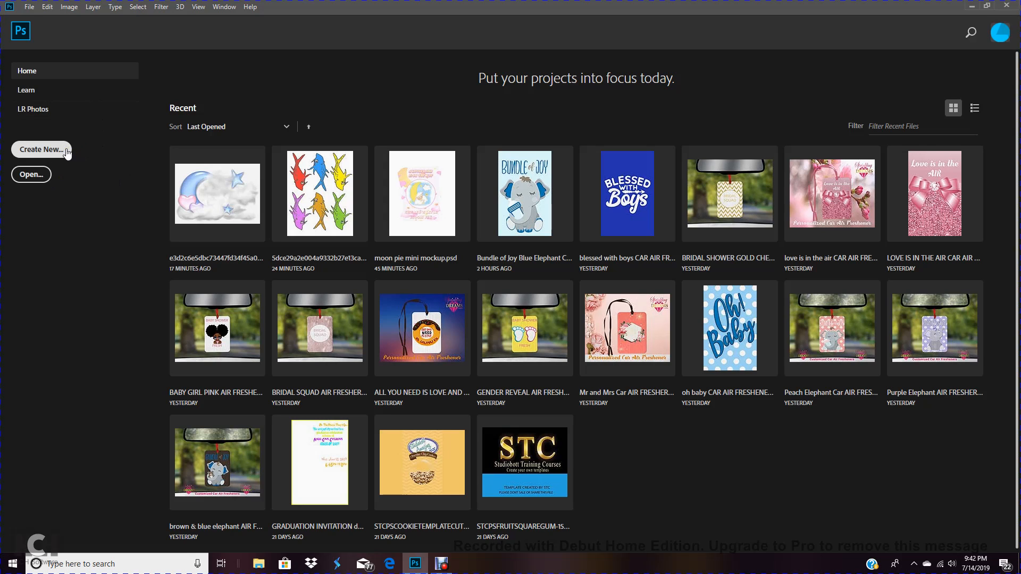
left_click(67, 153)
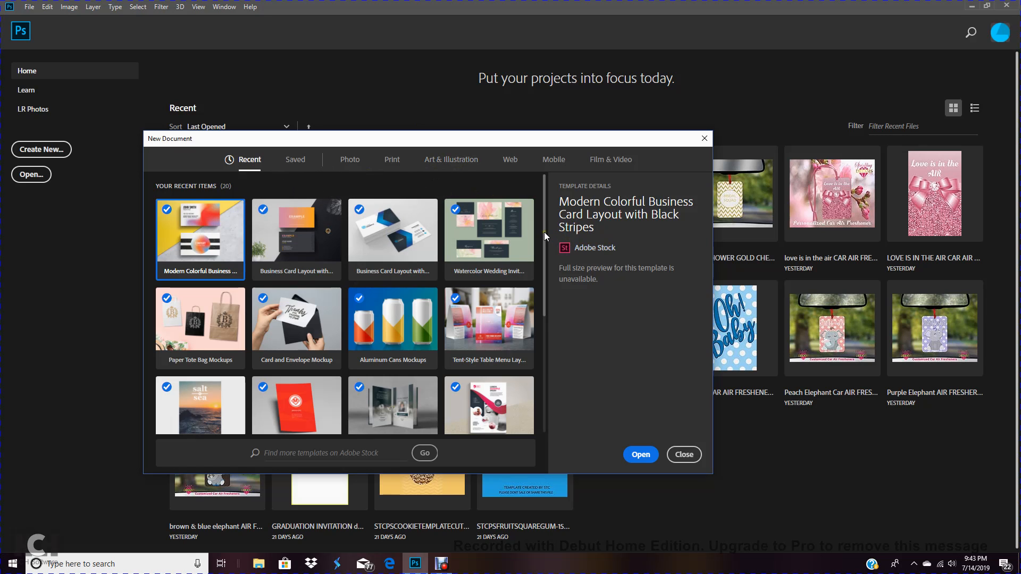
left_click_drag(544, 231, 543, 253)
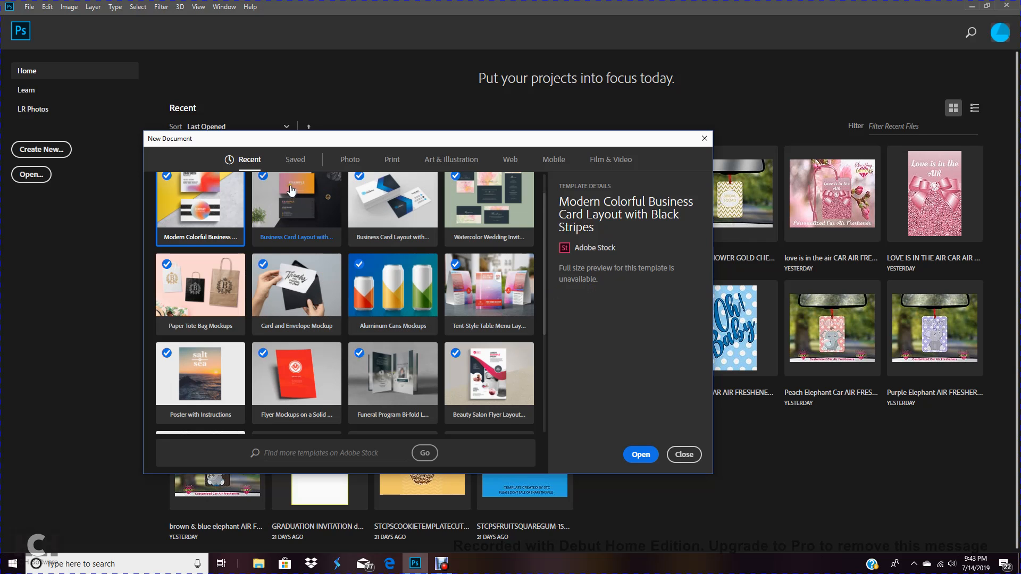
scroll(464, 286, "down", 3)
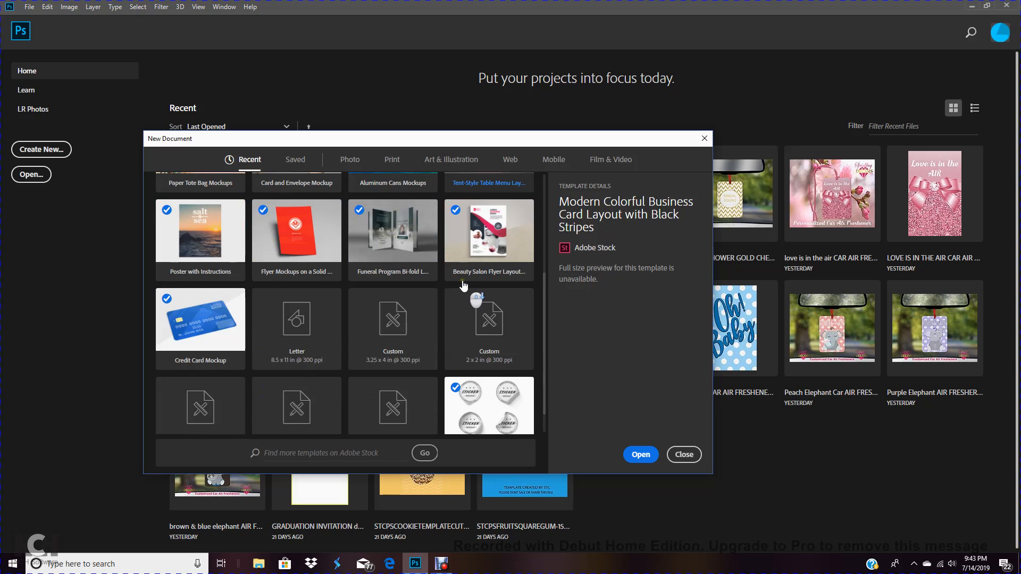
scroll(463, 285, "down", 2)
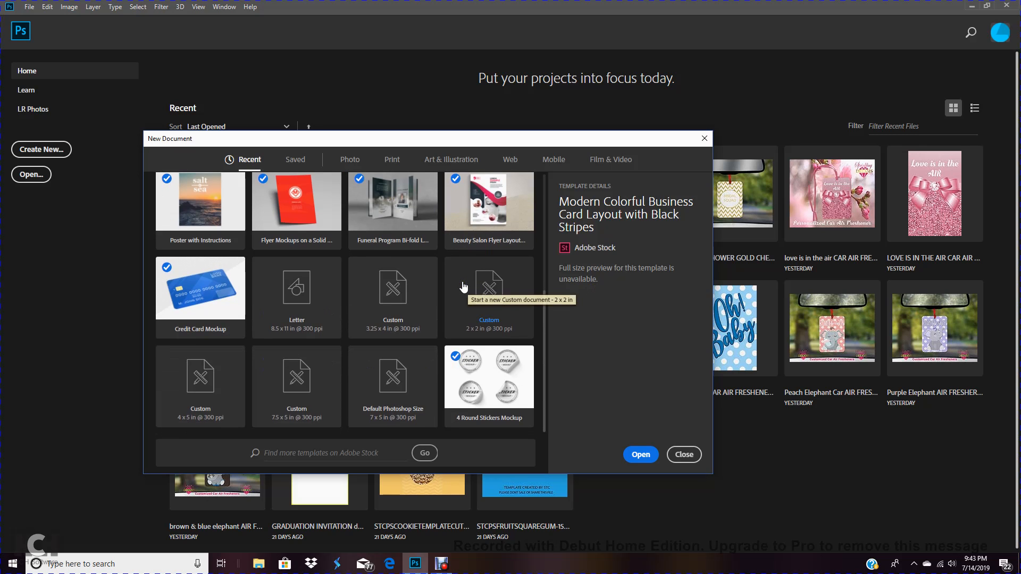
scroll(458, 285, "up", 3)
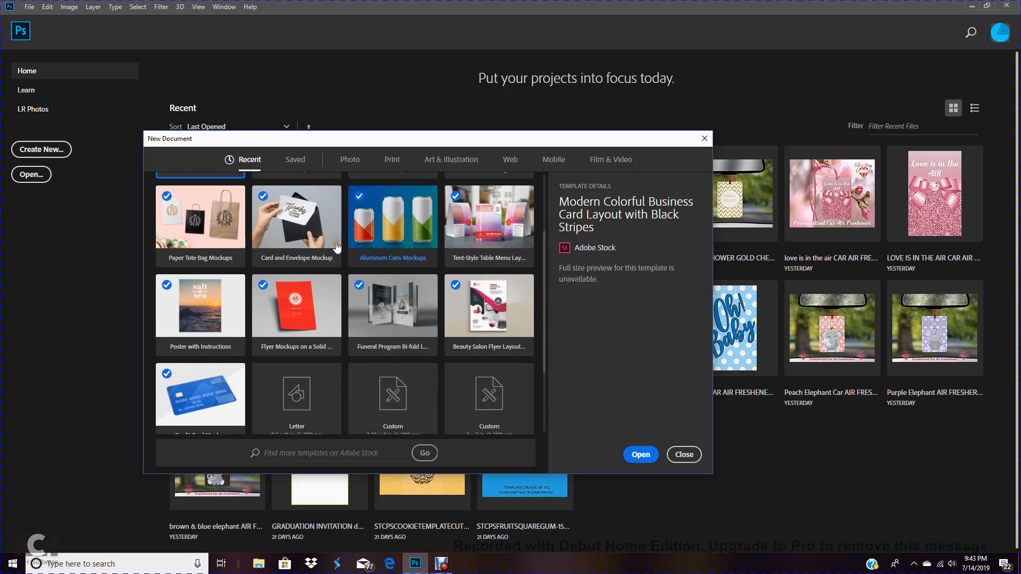
Browse the Photo blank presets and templates in the New Document dialog
left_click(347, 162)
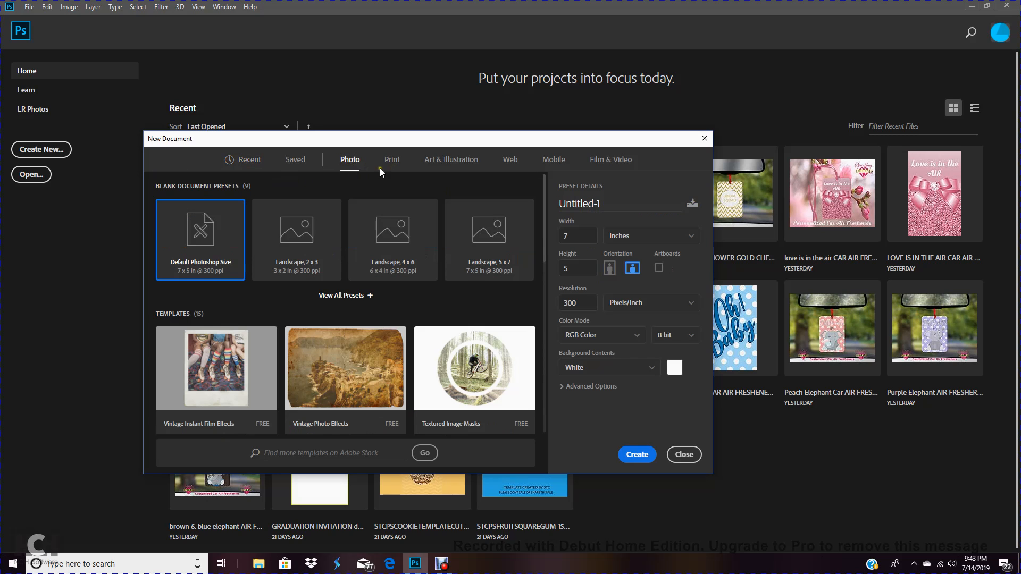
scroll(497, 325, "down", 2)
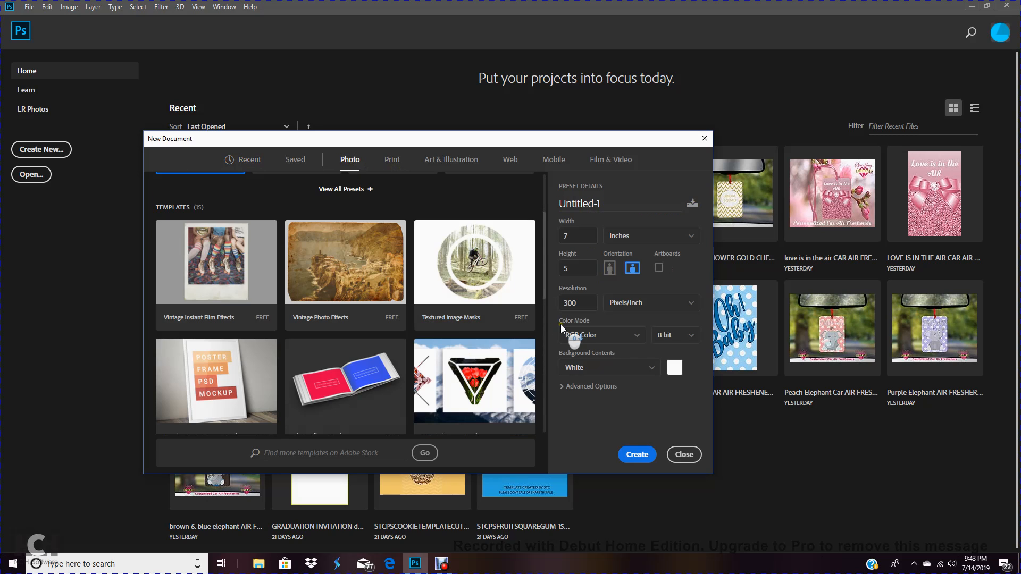
scroll(497, 324, "down", 4)
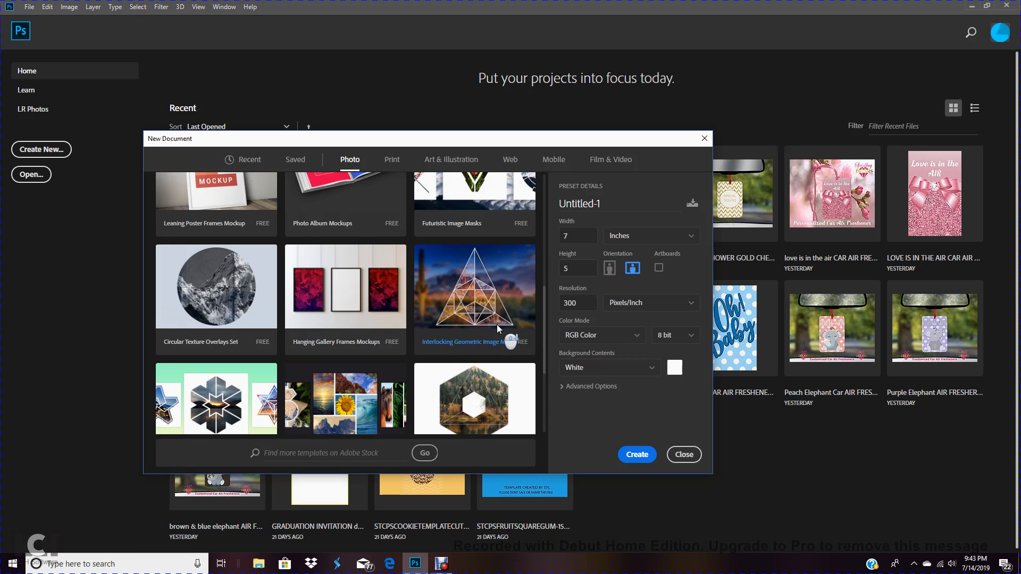
scroll(496, 324, "down", 1)
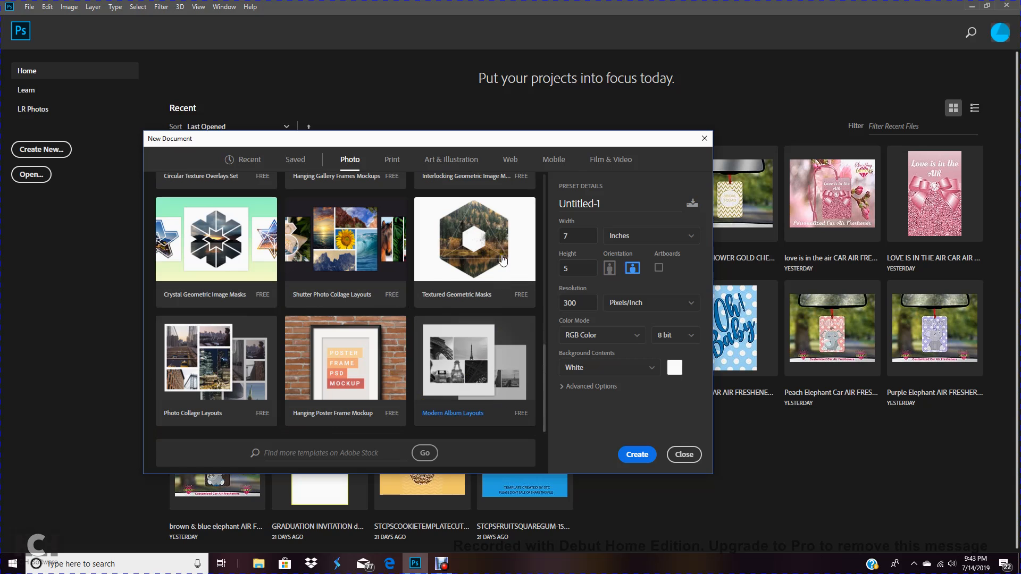
Browse the Print blank presets and templates in the New Document dialog
left_click(397, 160)
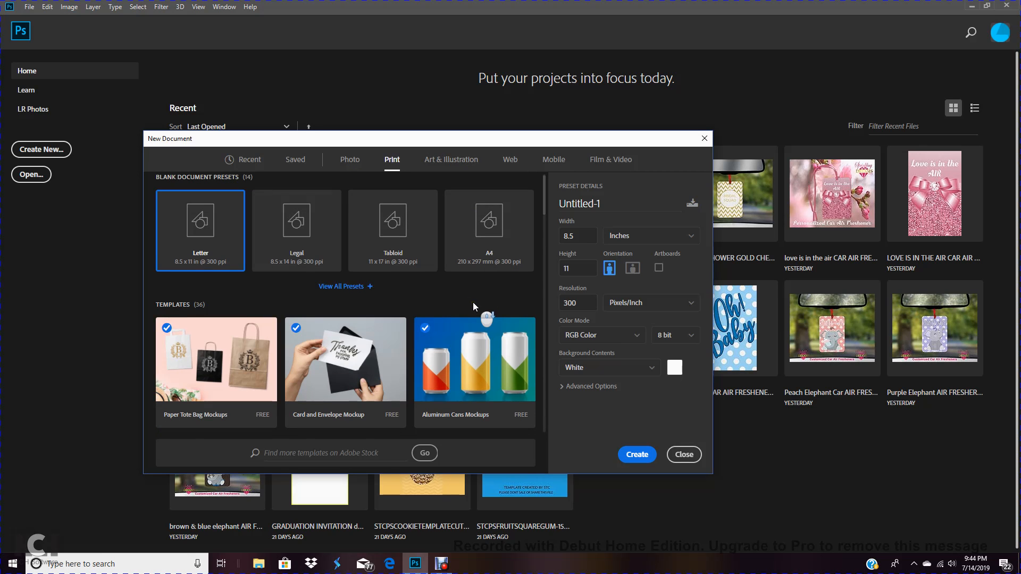
scroll(474, 306, "down", 8)
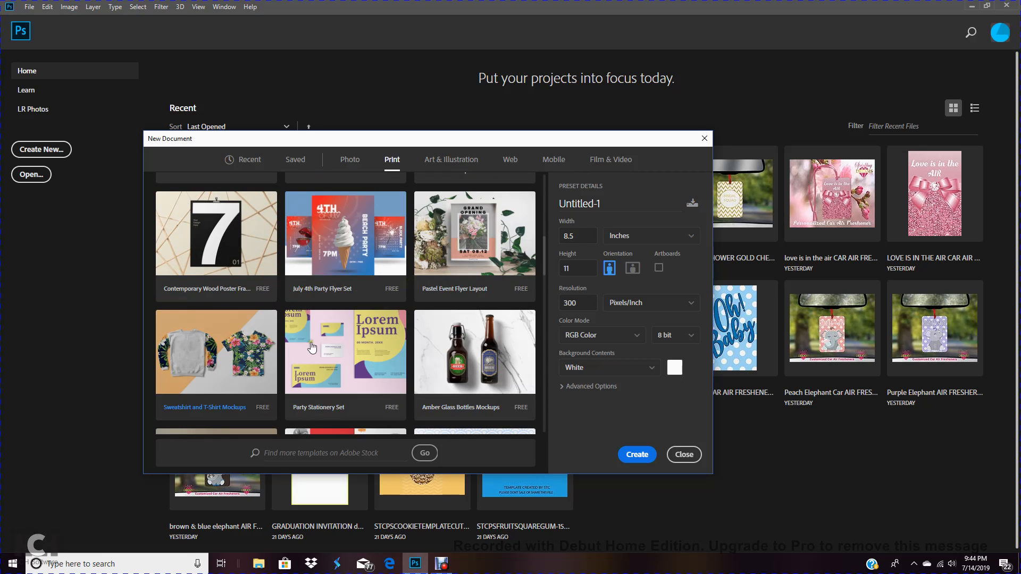
scroll(470, 314, "down", 2)
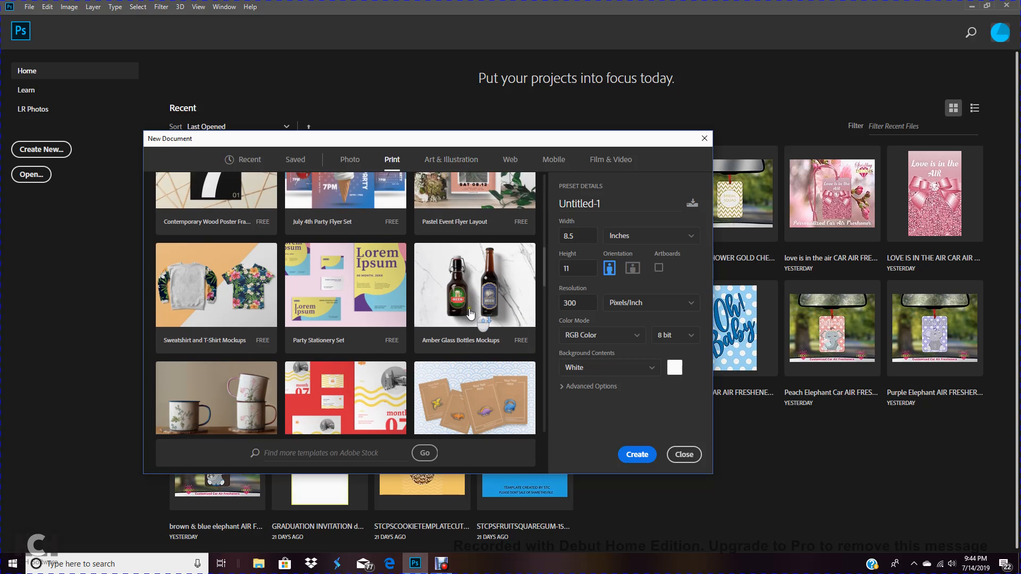
scroll(291, 360, "down", 3)
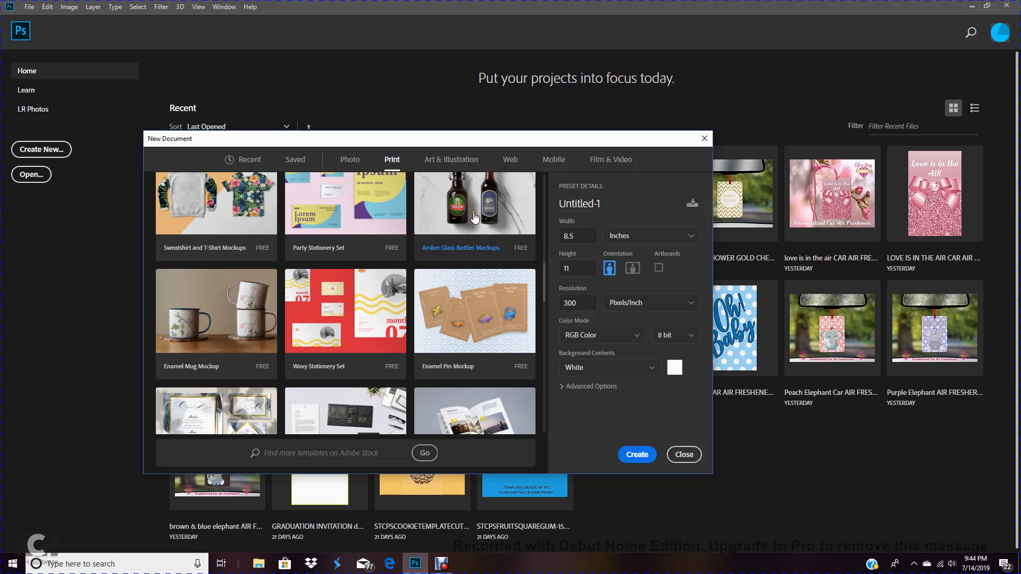
scroll(471, 241, "up", 1)
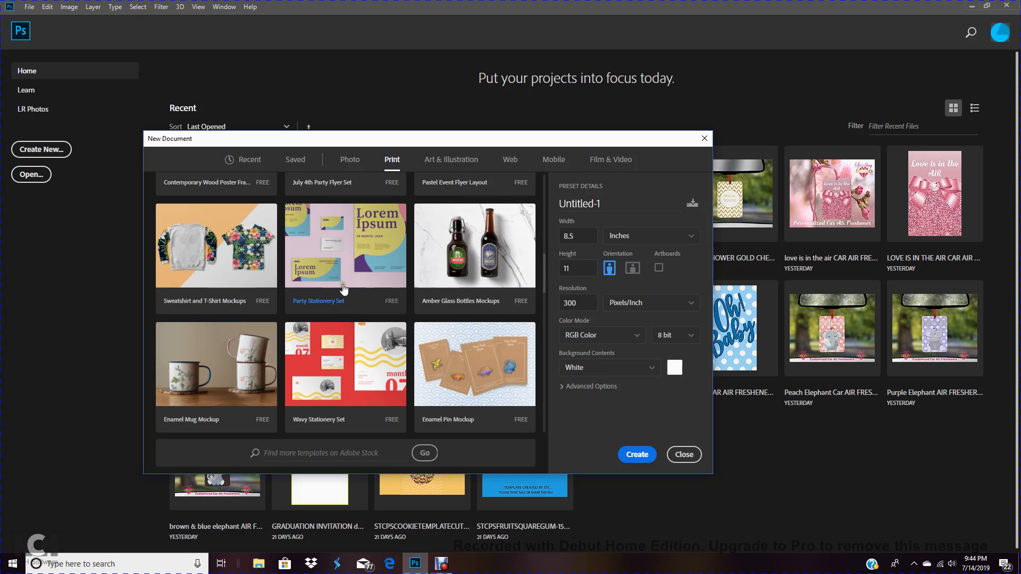
scroll(474, 340, "down", 5)
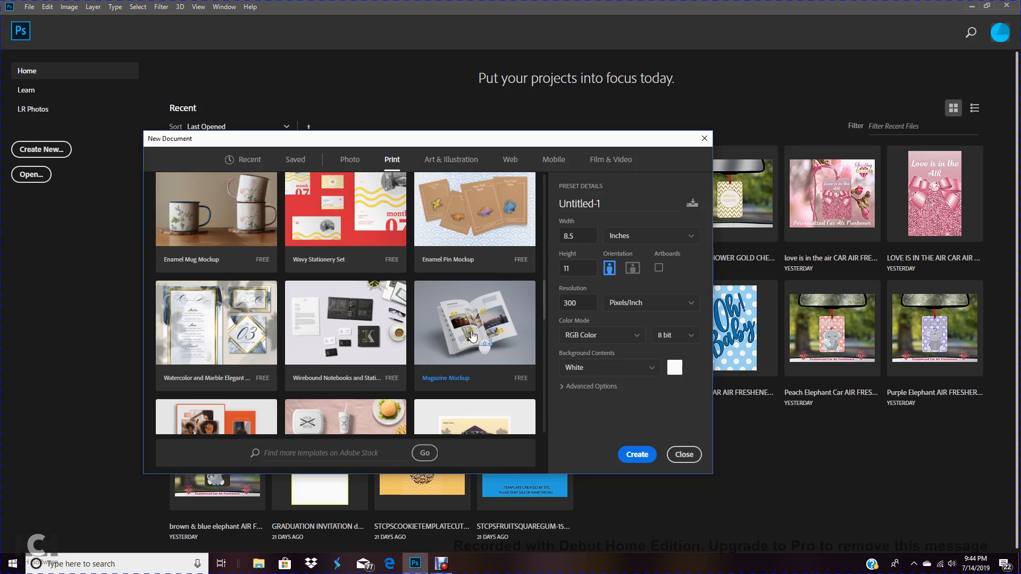
scroll(475, 340, "down", 2)
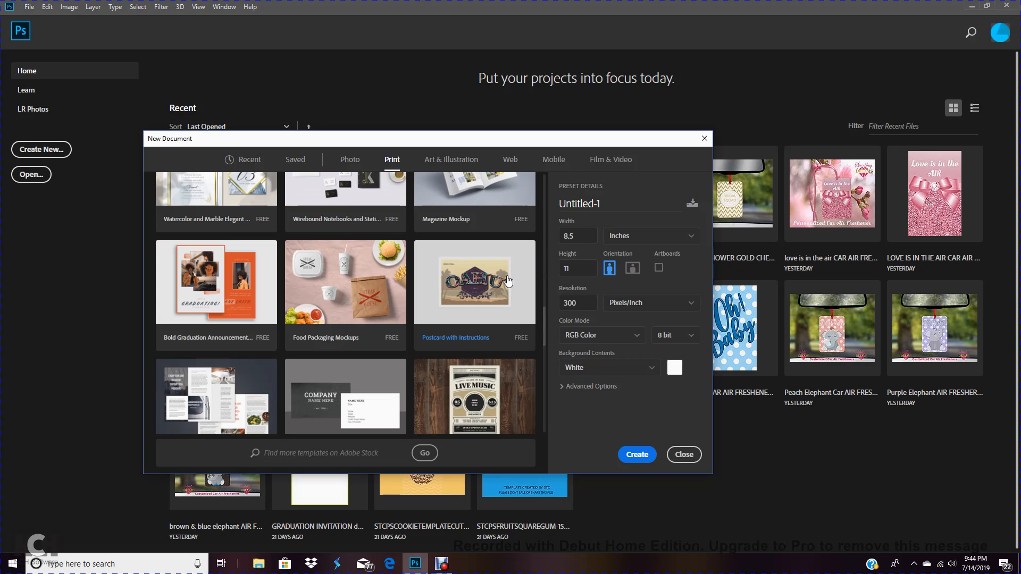
scroll(507, 340, "down", 2)
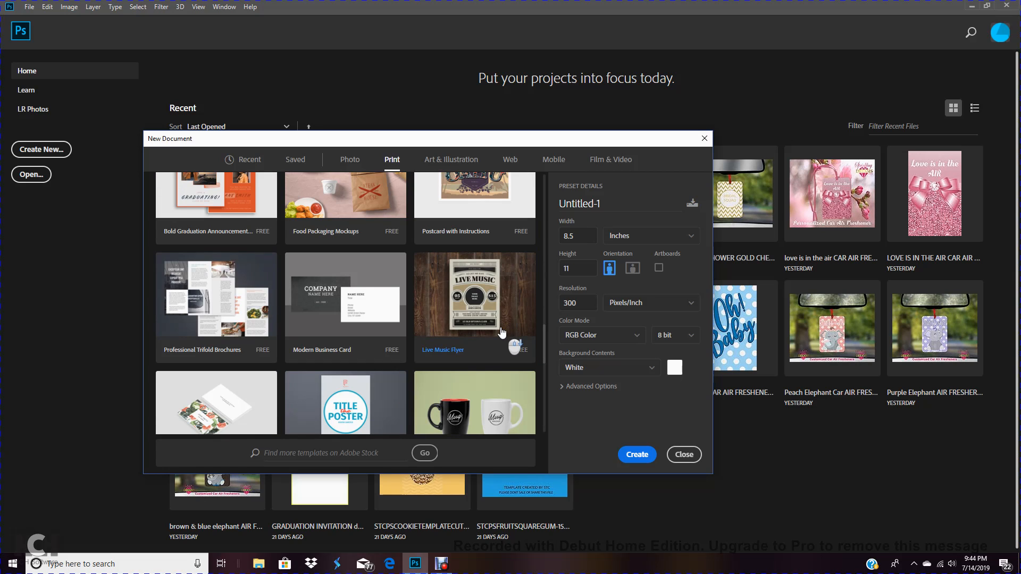
scroll(502, 332, "down", 3)
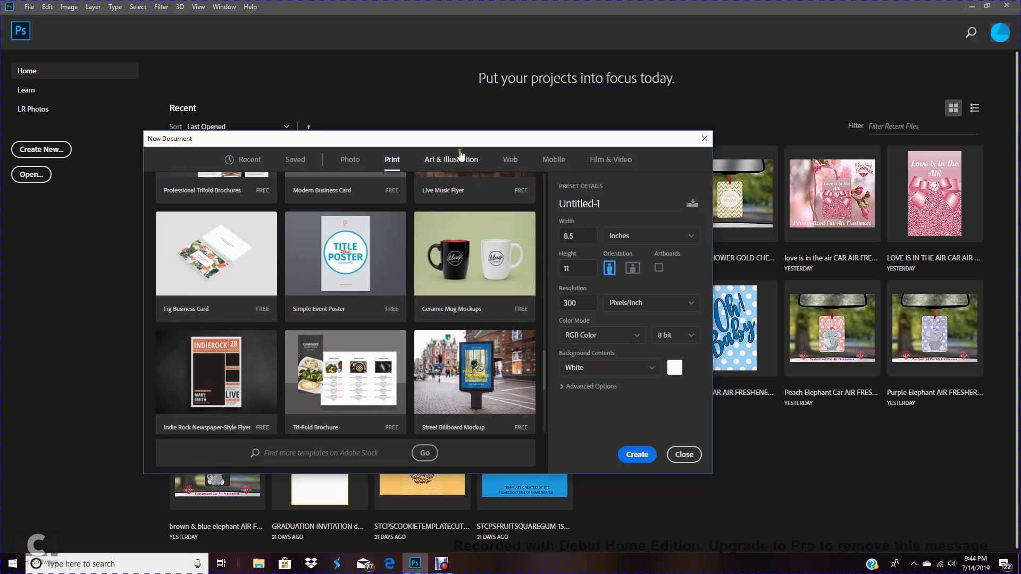
Browse the Art & Illustration blank presets and templates in the New Document dialog
left_click(486, 176)
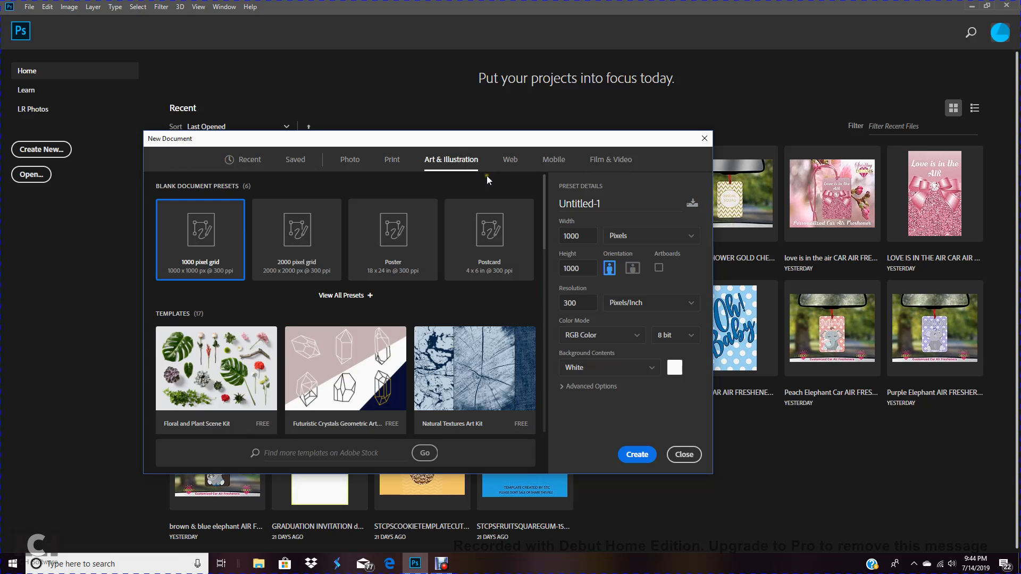
scroll(504, 279, "down", 4)
scroll(504, 278, "down", 3)
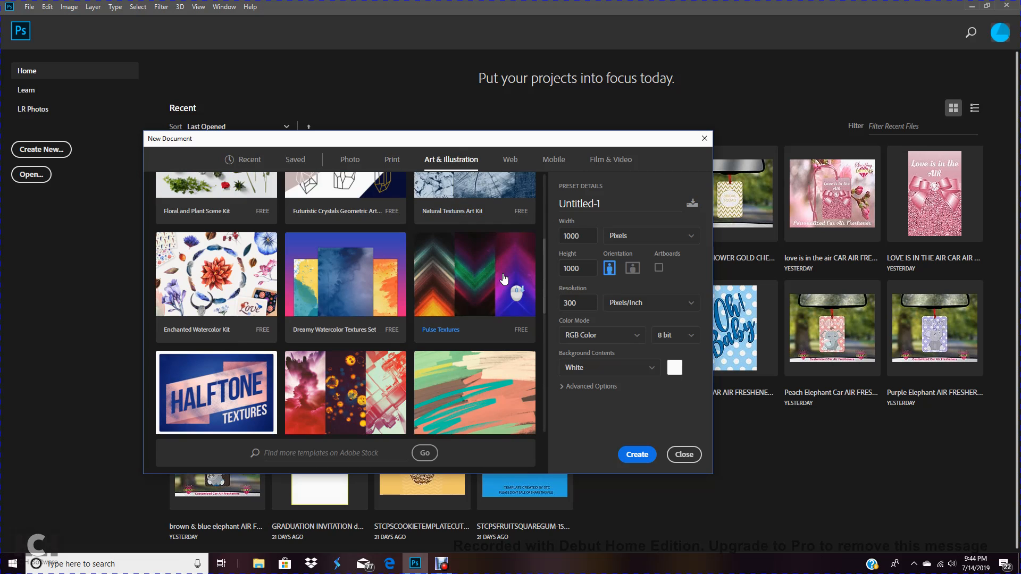
scroll(504, 280, "down", 6)
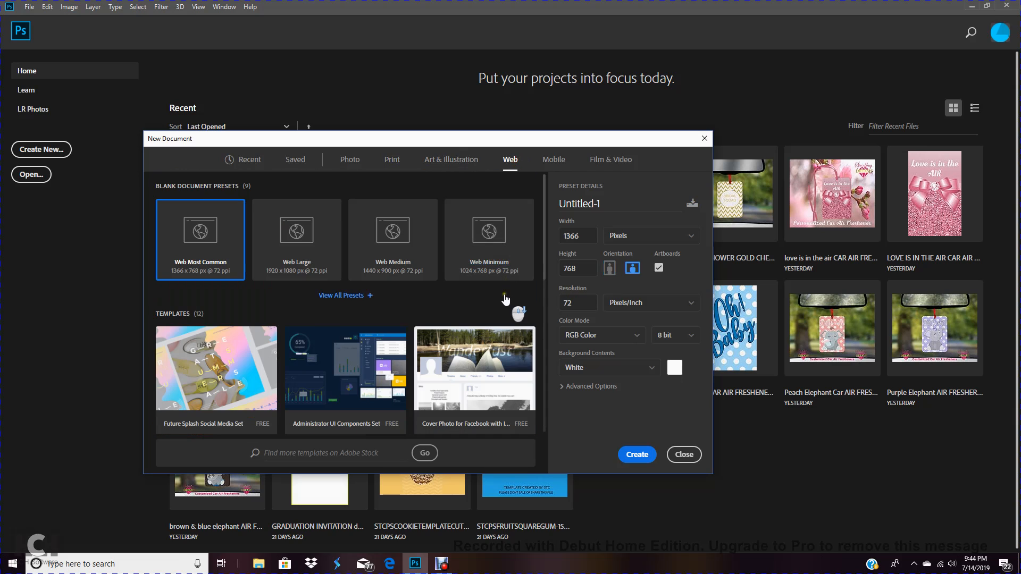
Browse the Web blank presets and templates in the New Document dialog
scroll(511, 298, "down", 3)
scroll(505, 301, "down", 2)
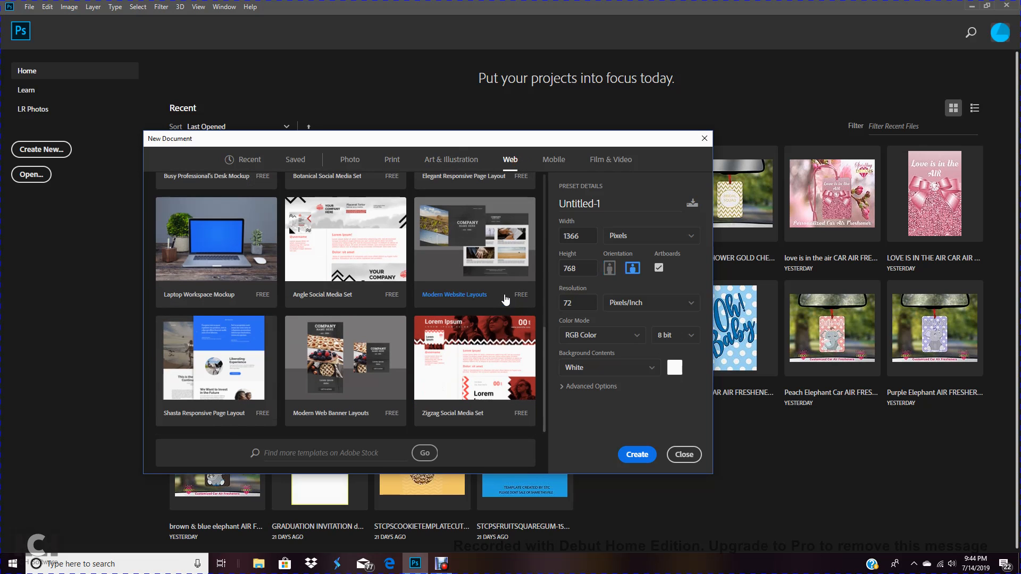
scroll(518, 284, "up", 4)
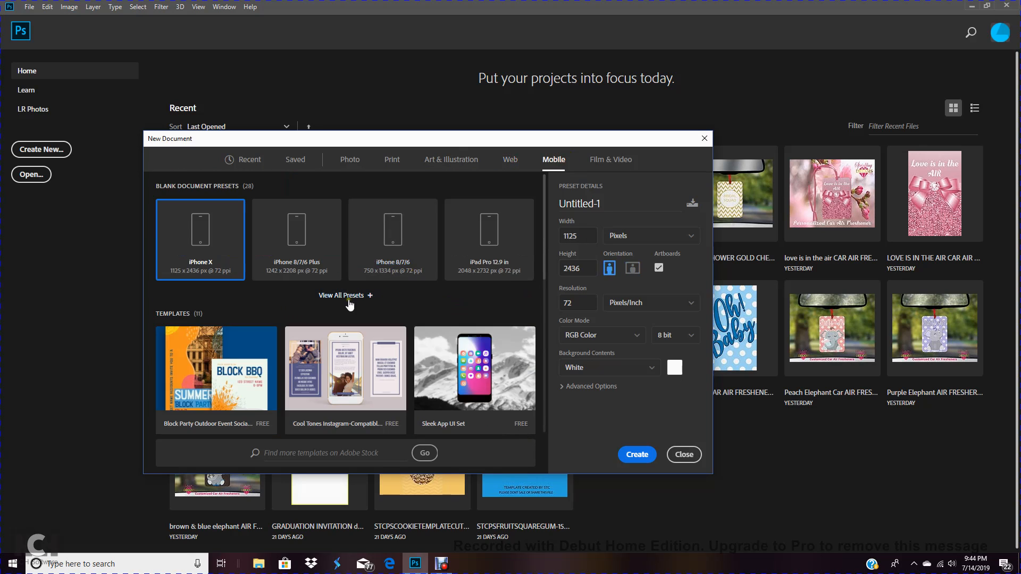
Browse the Mobile and Film & Video blank presets and templates in the New Document dialog
scroll(449, 308, "down", 2)
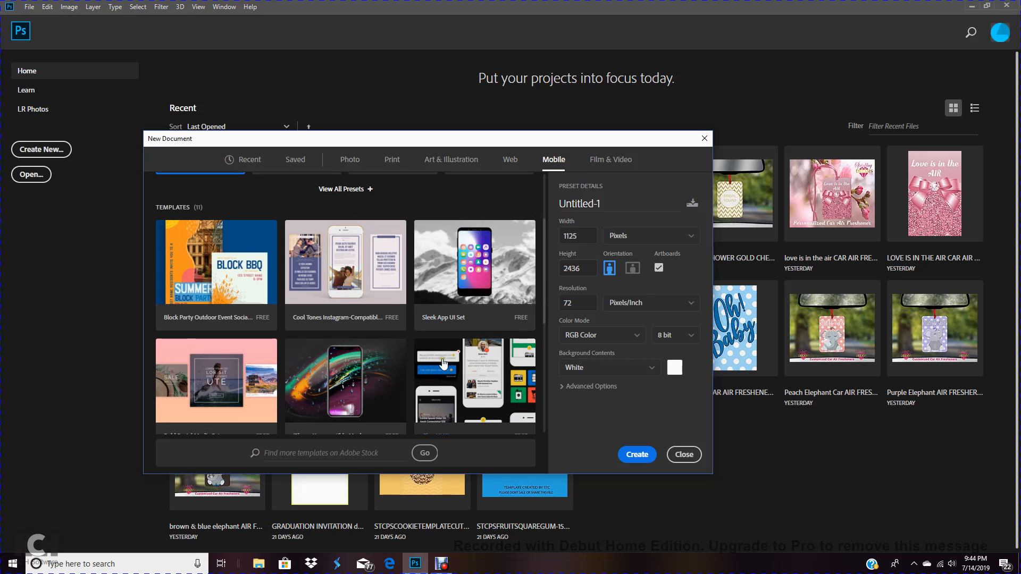
scroll(489, 330, "down", 3)
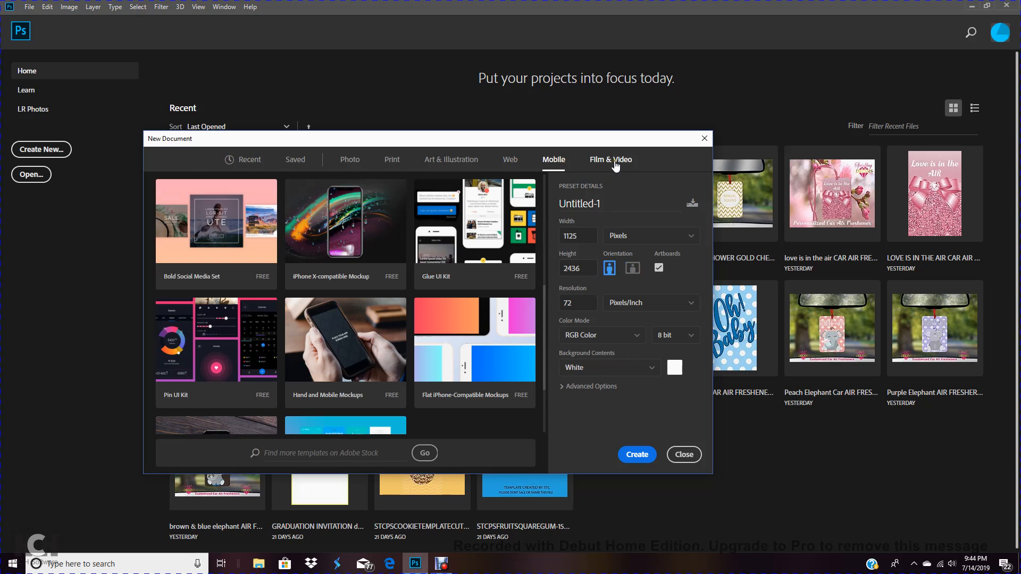
left_click(611, 163)
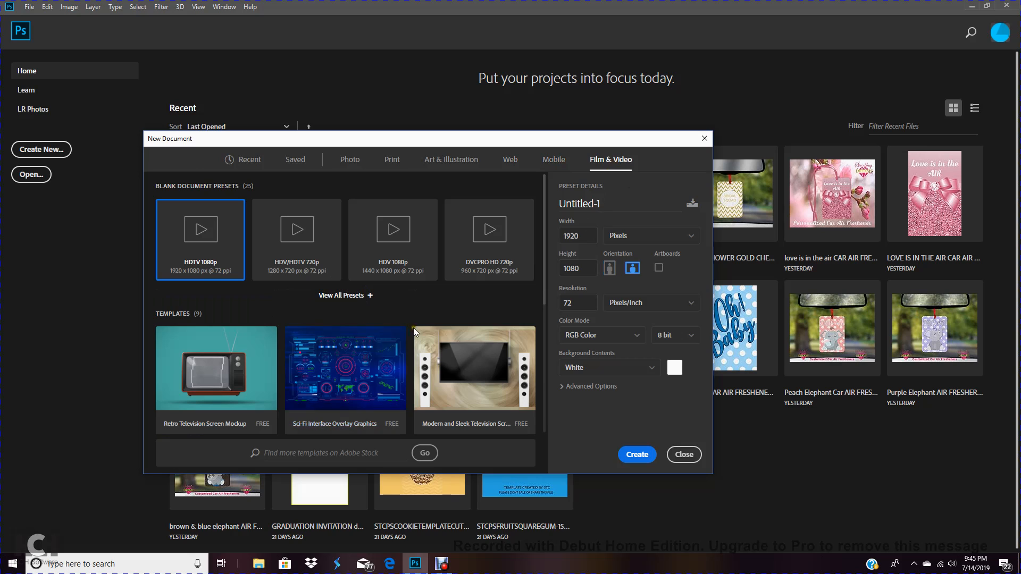
scroll(390, 337, "down", 3)
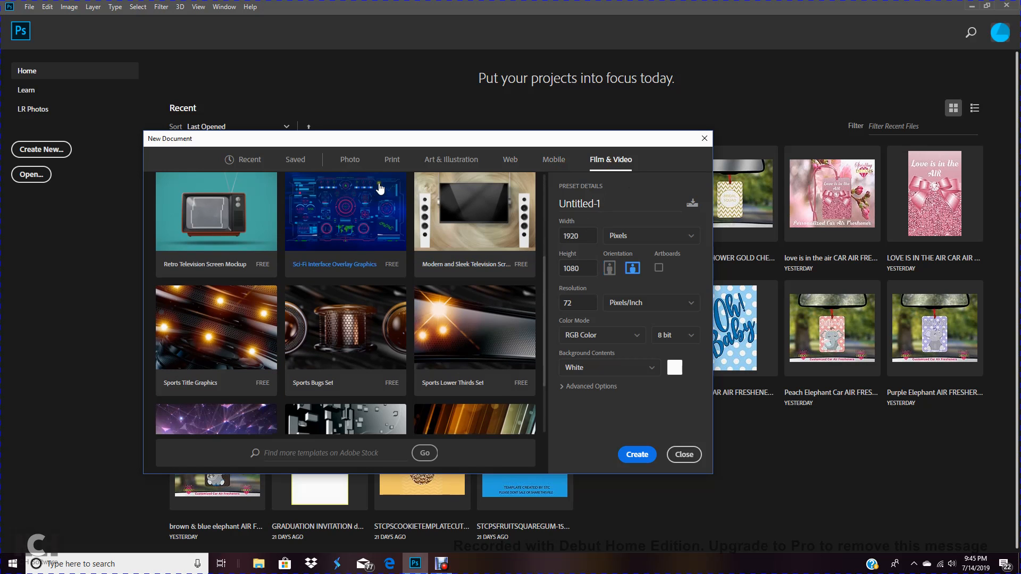
Revisit the Photo and Print categories, expand all Photo blank presets, and select Landscape, 8 x 10
left_click(360, 164)
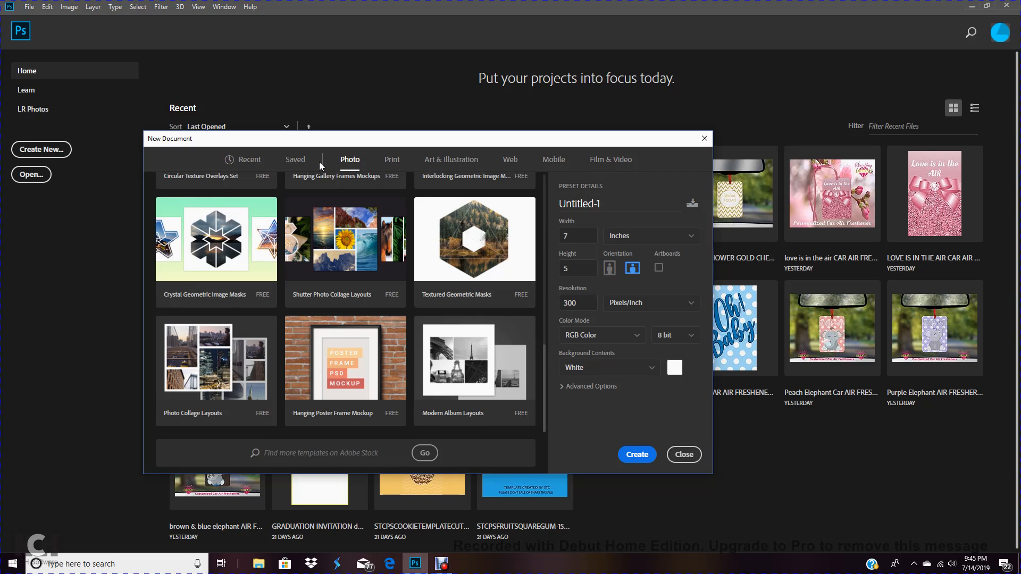
left_click(393, 161)
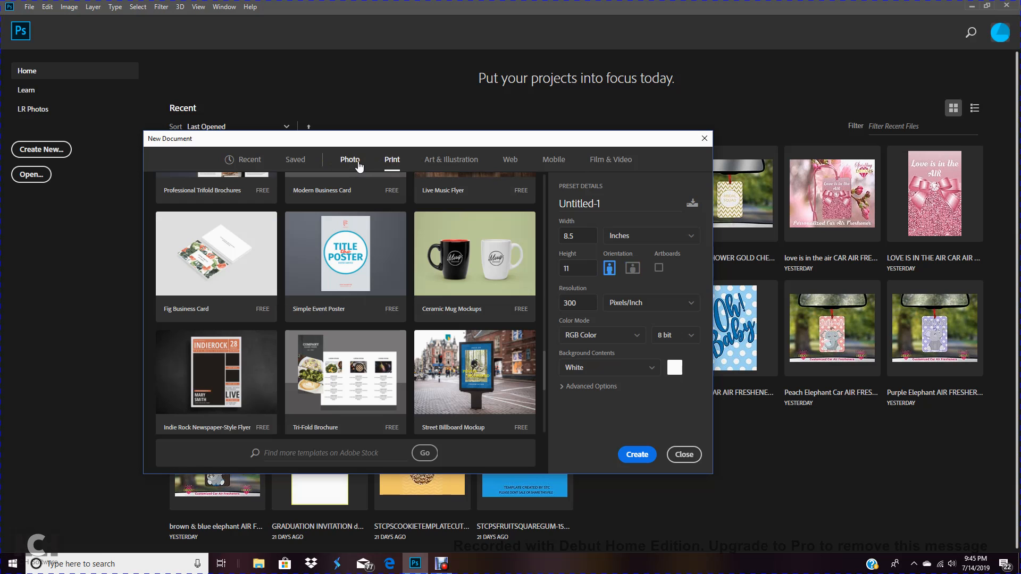
left_click(358, 163)
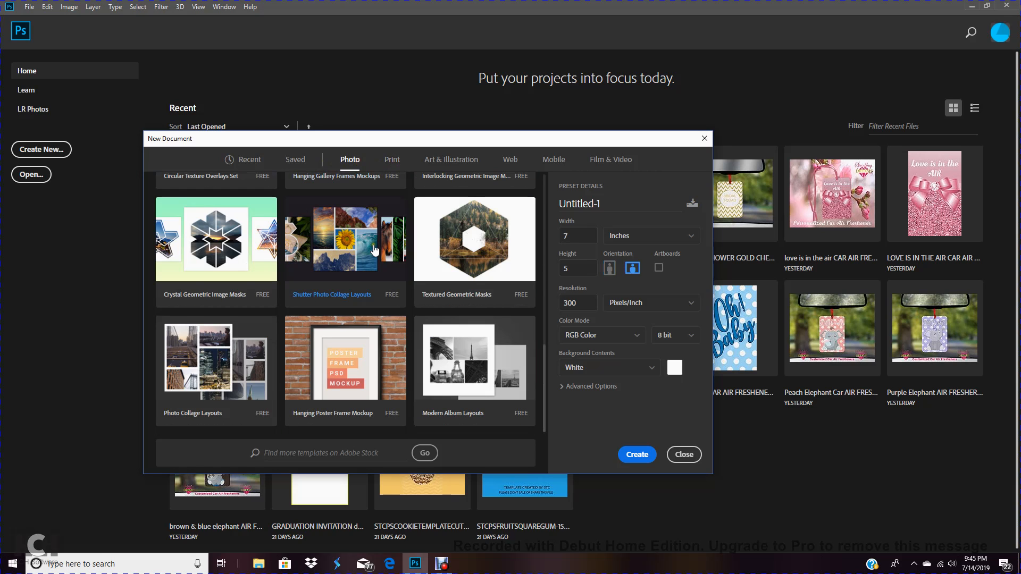
scroll(374, 250, "up", 5)
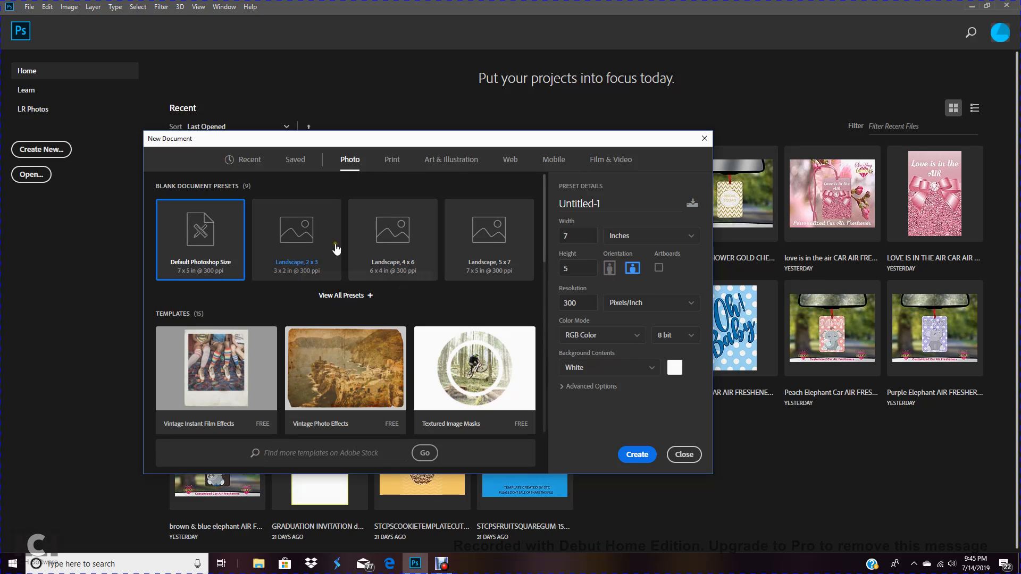
left_click(347, 296)
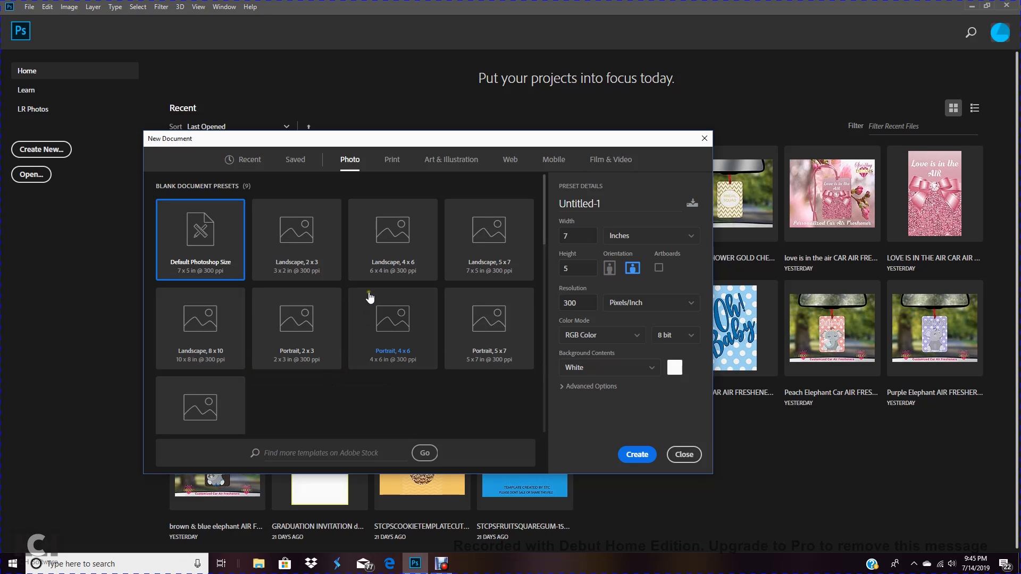
scroll(370, 298, "up", 1)
left_click(188, 344)
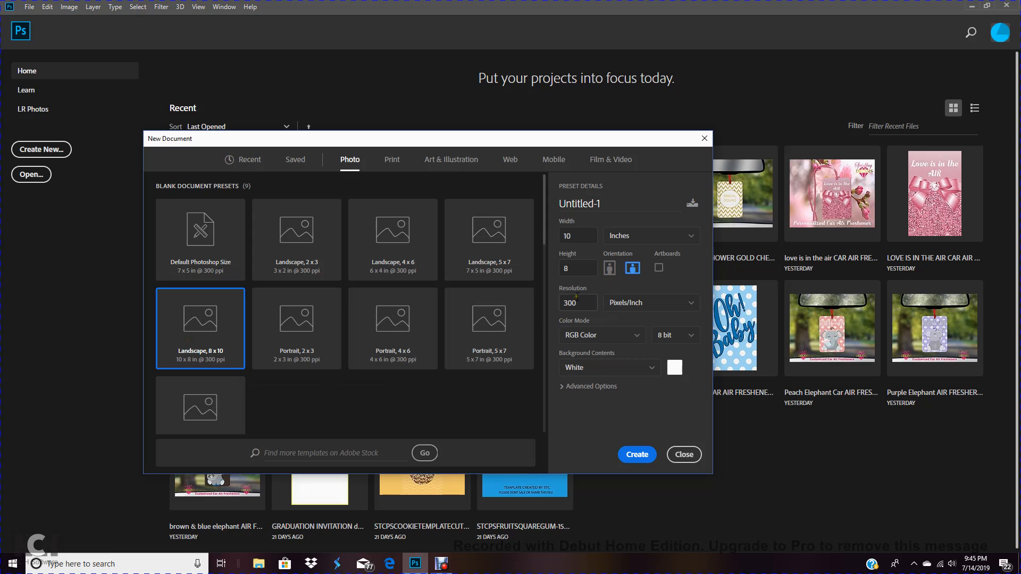
Create a new document from the Print category's Letter preset, 8.5 x 11 in at 300 ppi
left_click(392, 161)
scroll(411, 311, "down", 3)
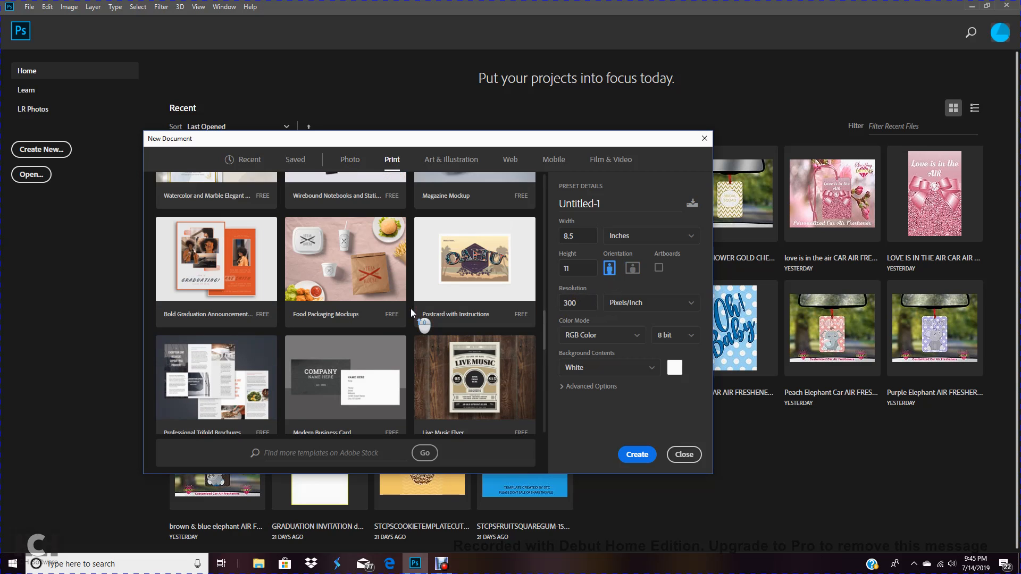
scroll(410, 308, "up", 5)
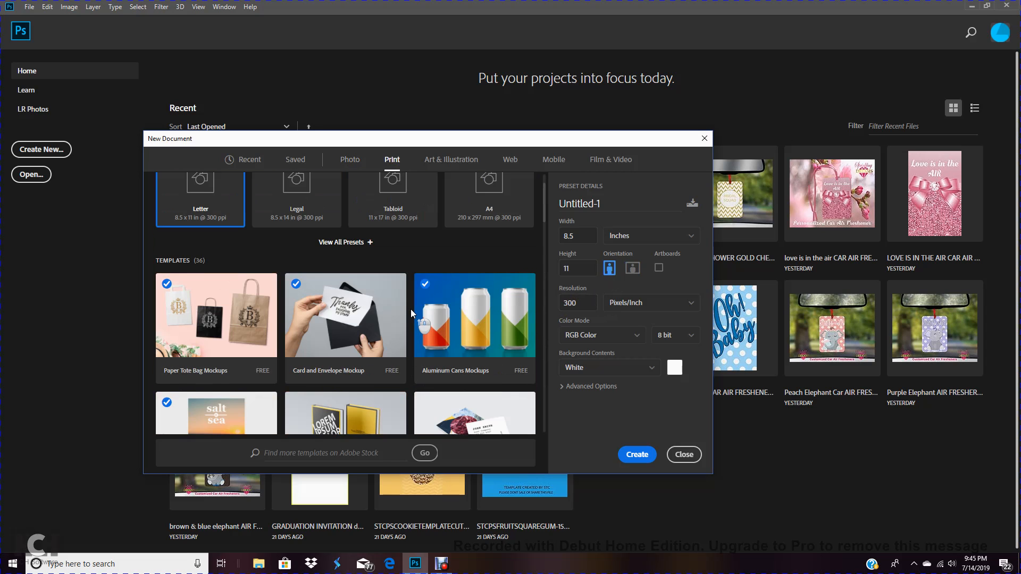
scroll(411, 308, "up", 2)
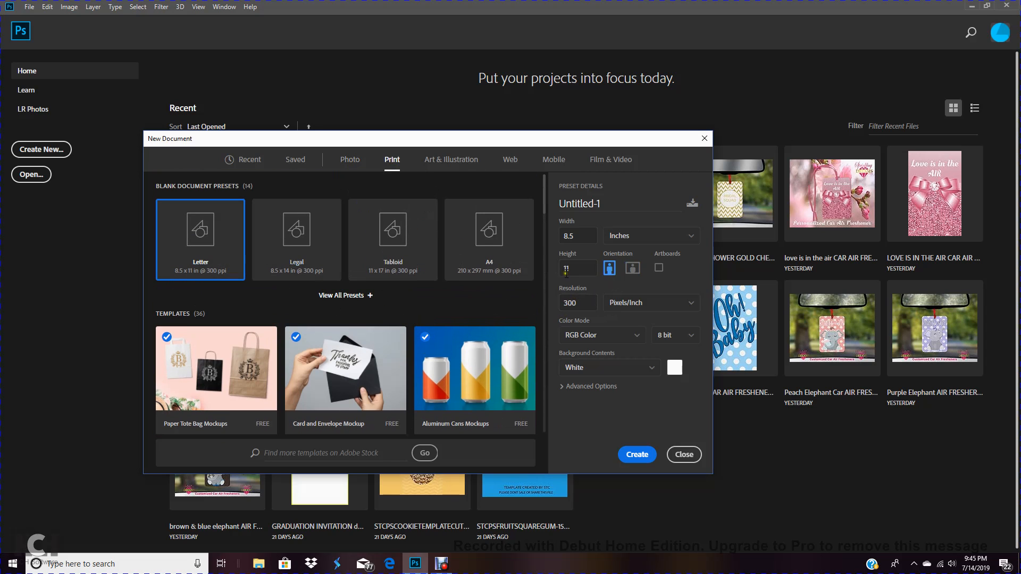
left_click(639, 456)
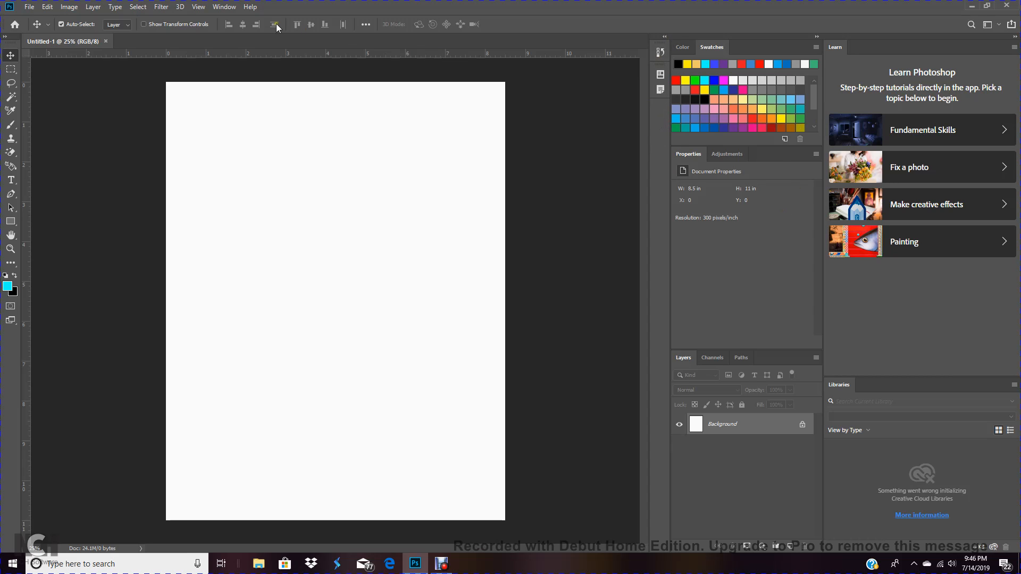
Switch between the Color and Swatches panels in the panel group
left_click(226, 8)
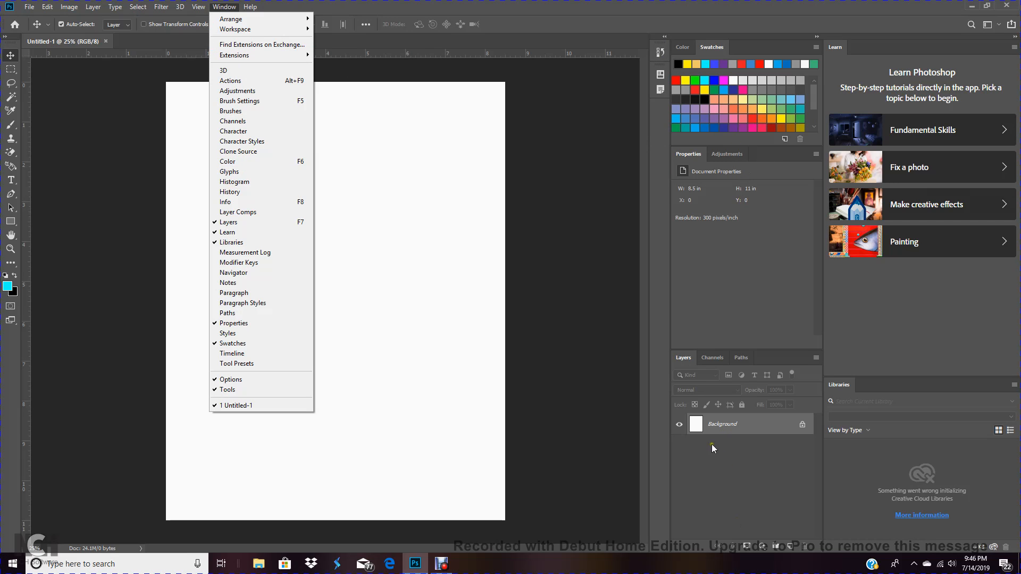
mouse_move(281, 30)
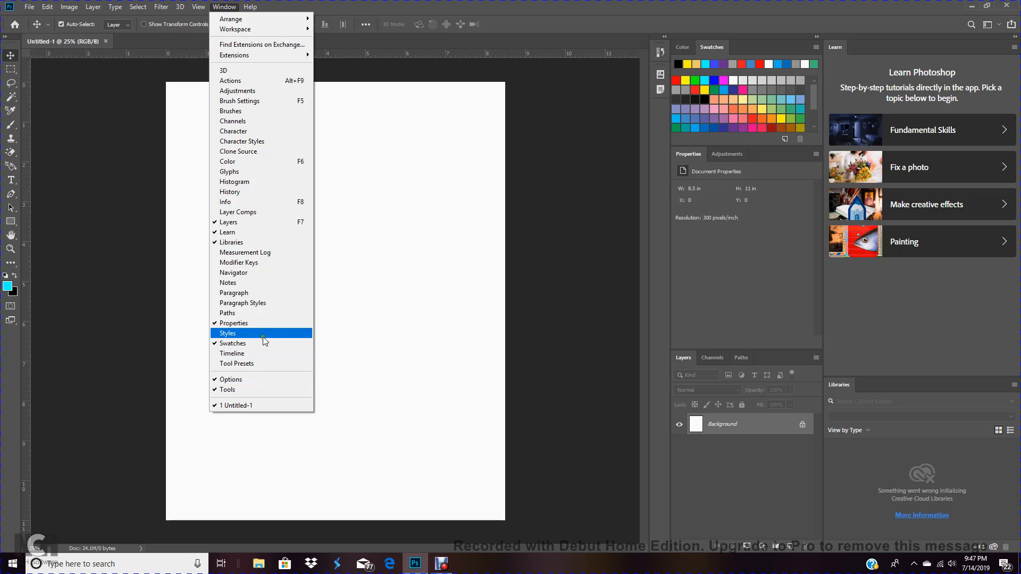
left_click(681, 47)
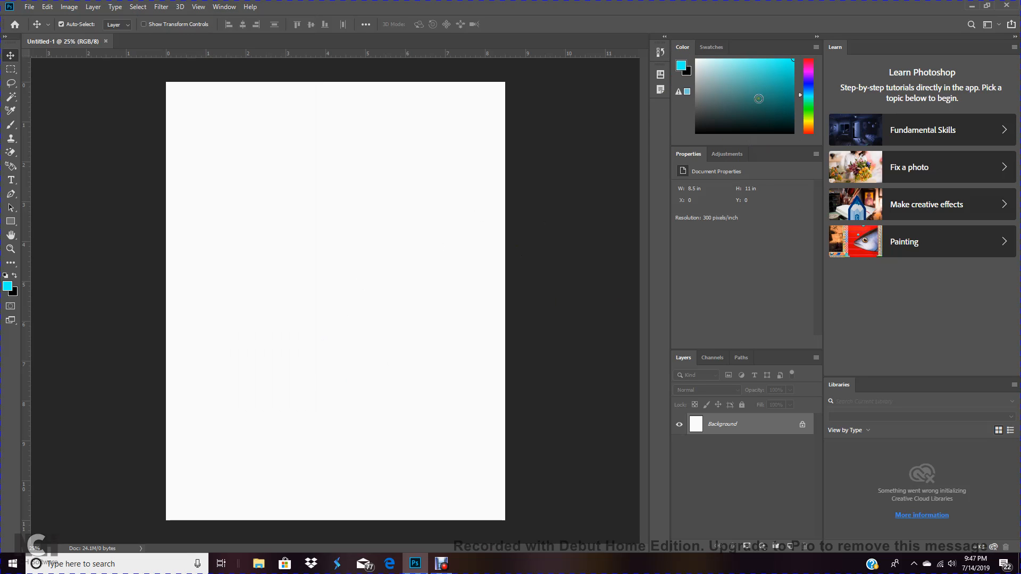
left_click(711, 48)
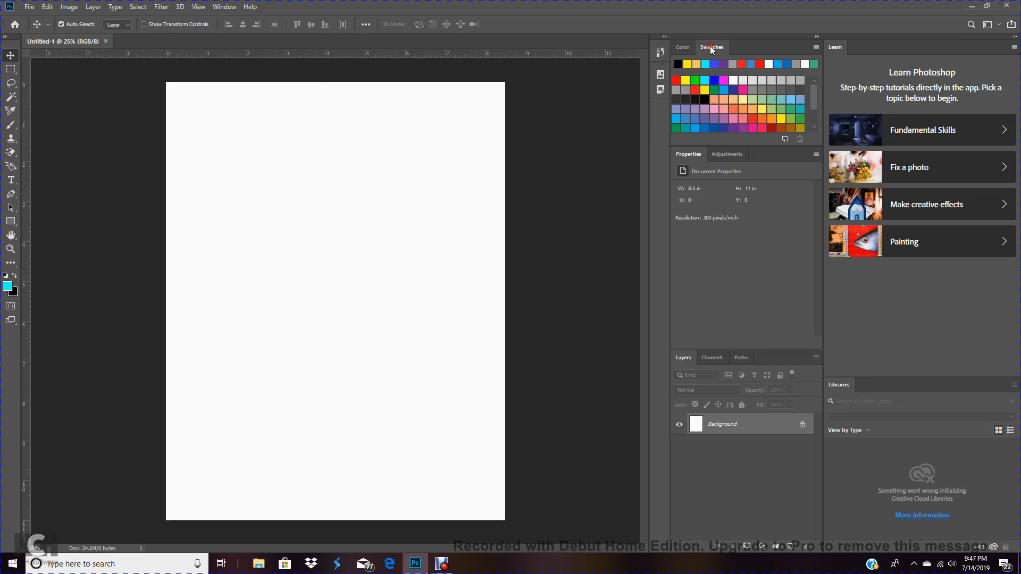
Open the Character and Character Styles panels
left_click(220, 8)
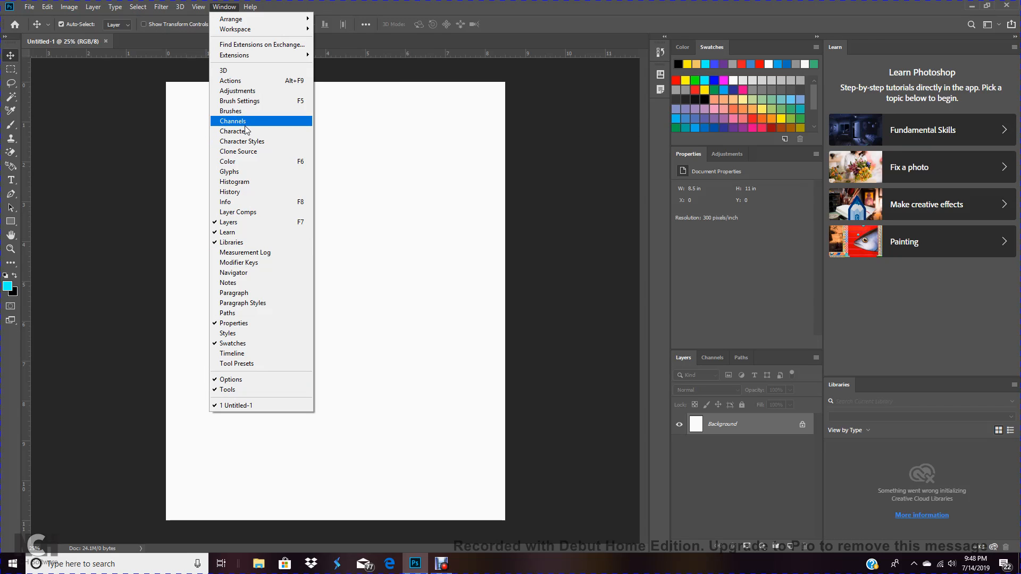
left_click(217, 133)
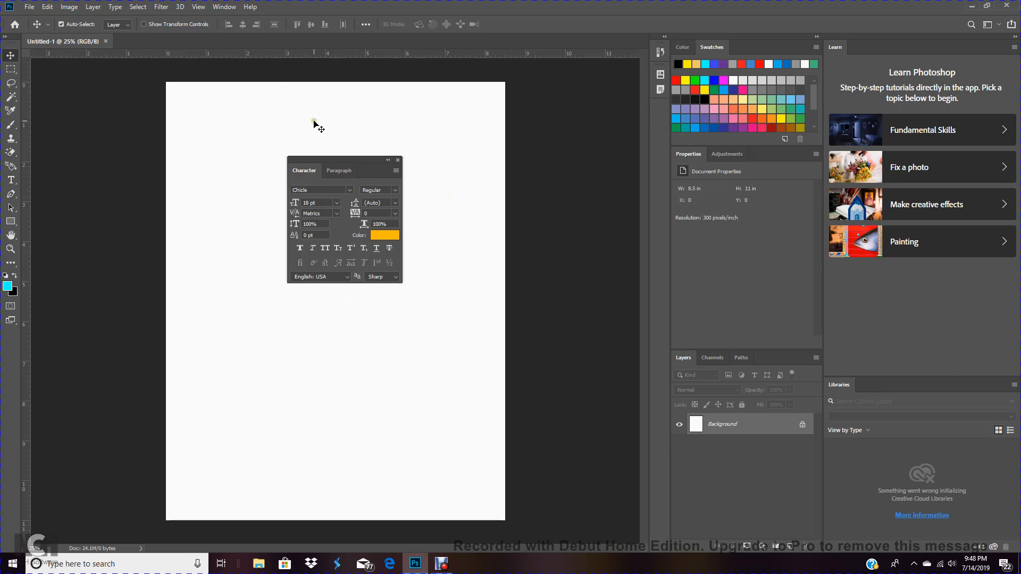
left_click(224, 6)
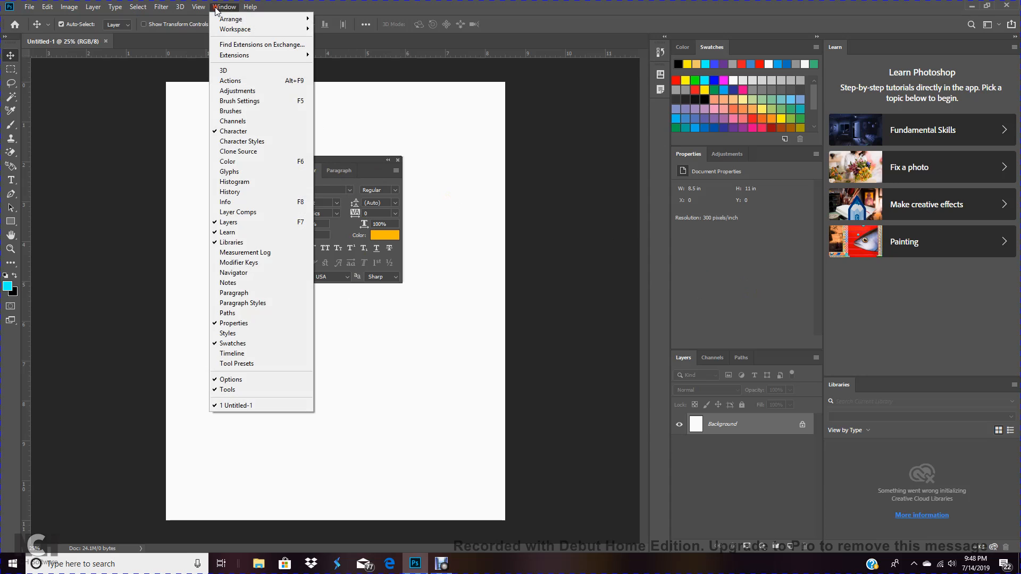
left_click(217, 144)
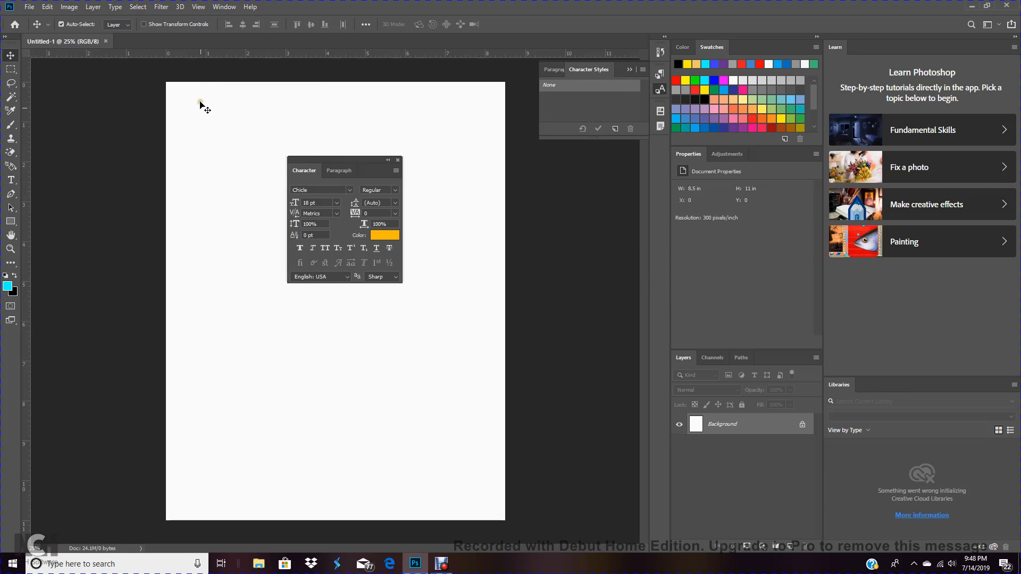
Open the Brush Settings panel and rearrange it and the floating Character panel over the canvas
left_click(223, 8)
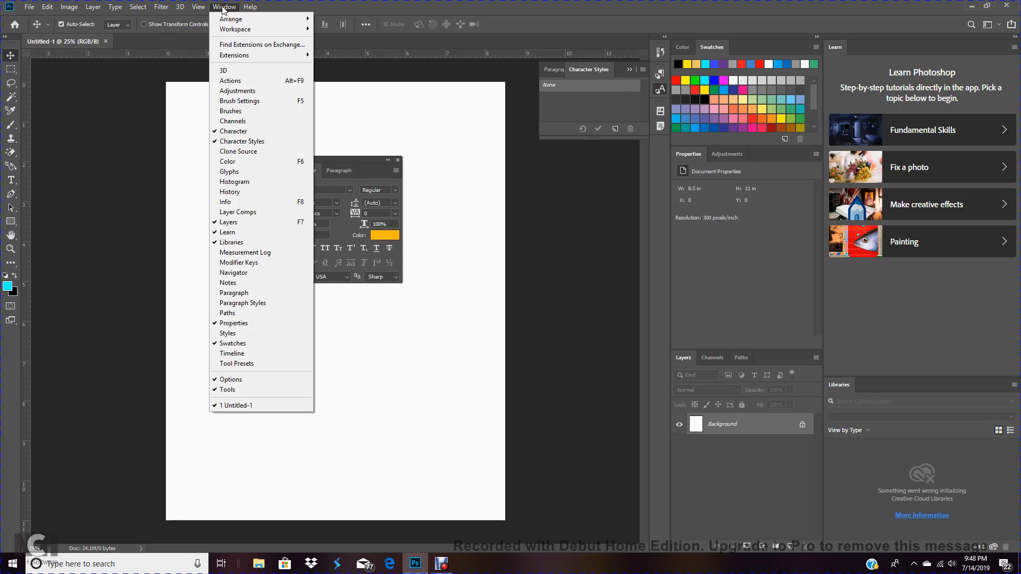
left_click(233, 104)
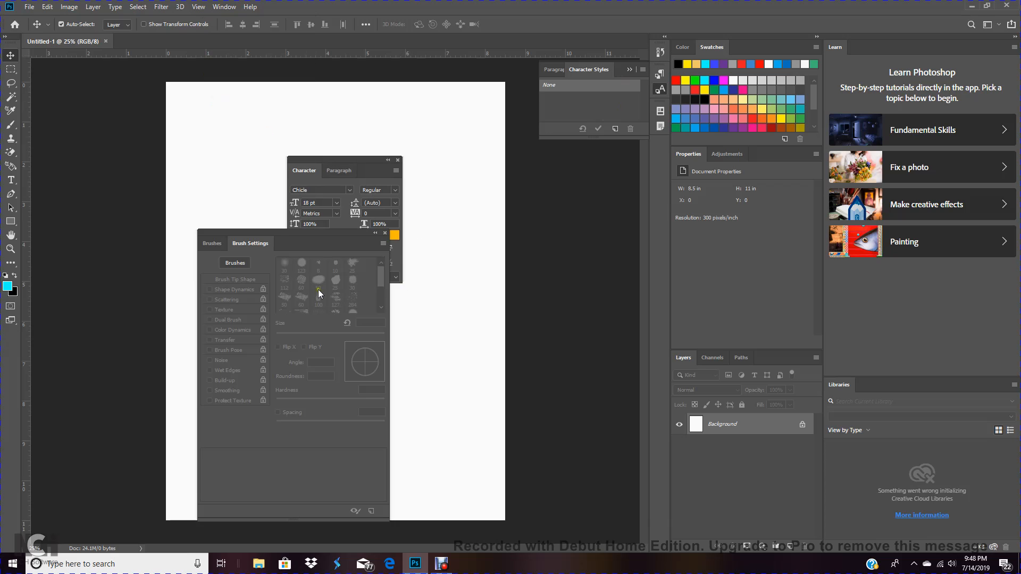
mouse_move(276, 231)
left_mouse_down()
mouse_move(239, 216)
mouse_move(204, 158)
left_mouse_up()
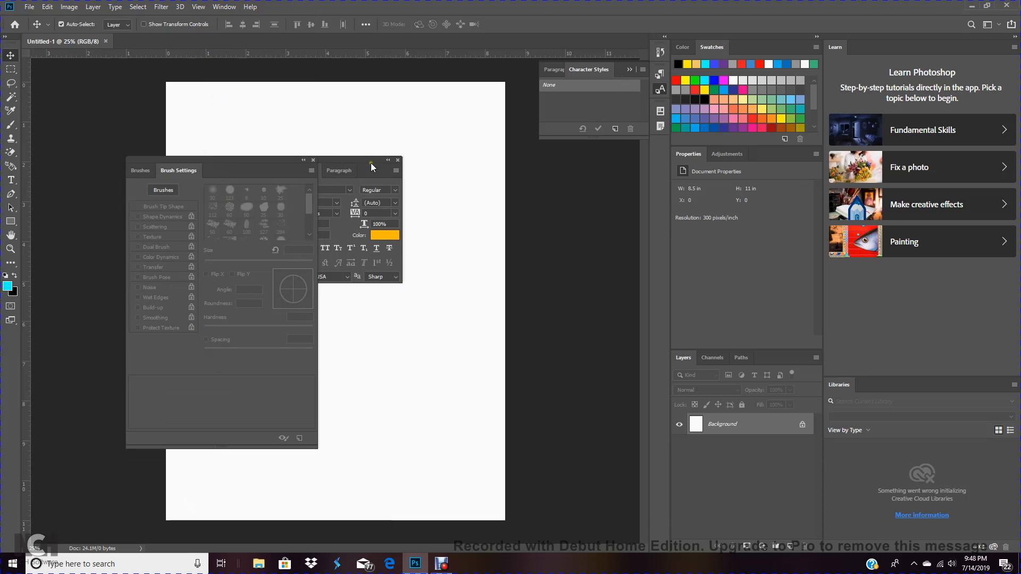
mouse_move(371, 163)
left_mouse_down()
mouse_move(451, 196)
mouse_move(478, 241)
left_mouse_up()
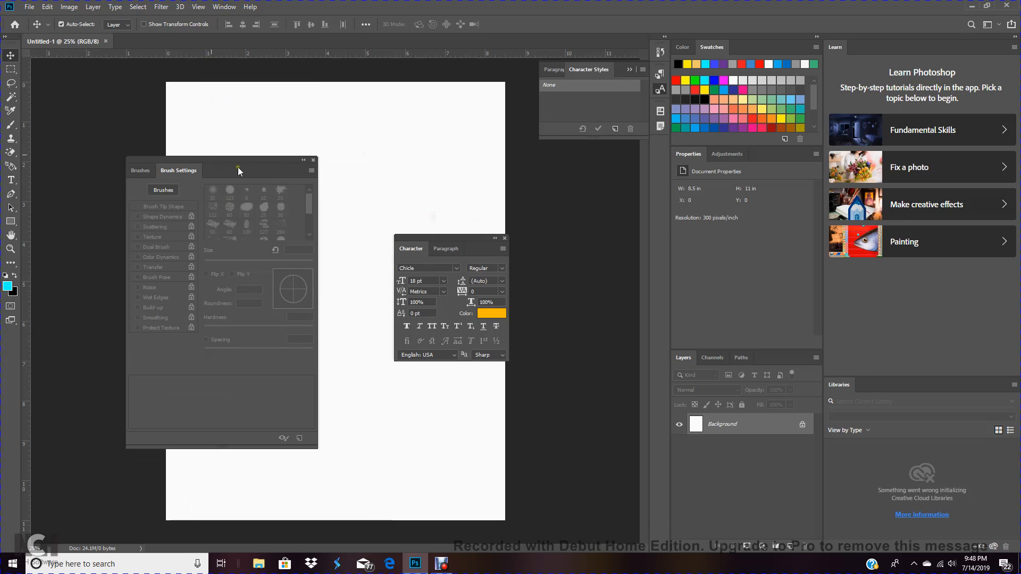
mouse_move(234, 160)
left_mouse_down()
mouse_move(288, 171)
mouse_move(292, 187)
left_mouse_up()
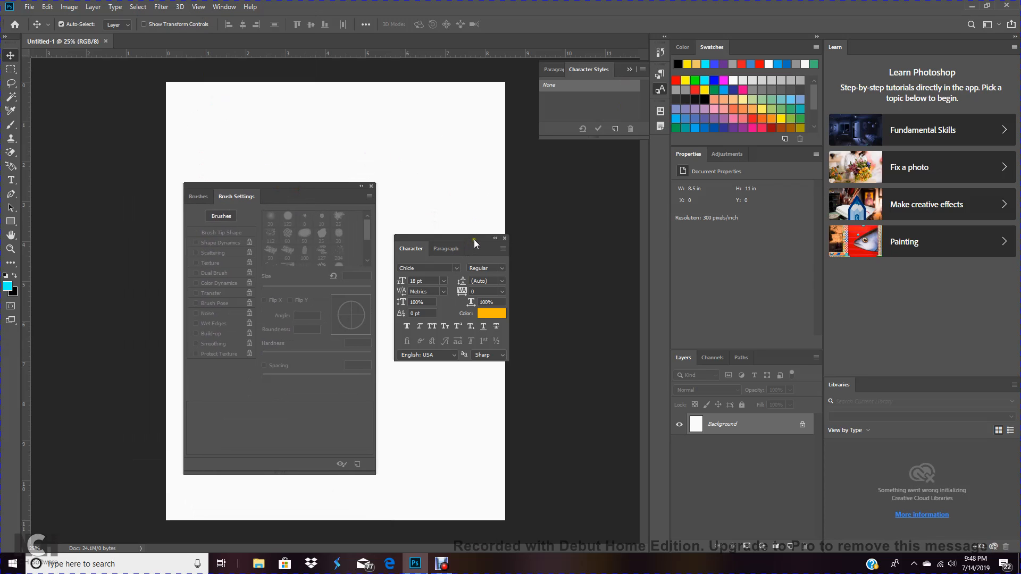
left_click_drag(473, 239, 463, 348)
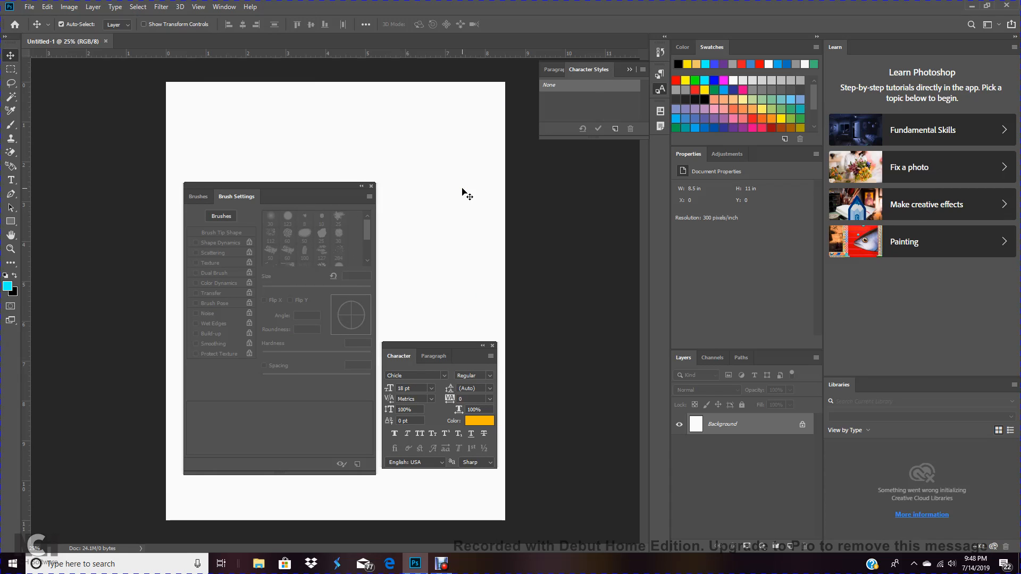
Show the Color panel, move the Brush Settings panel lower, and float the Color panel over the canvas
left_click(230, 10)
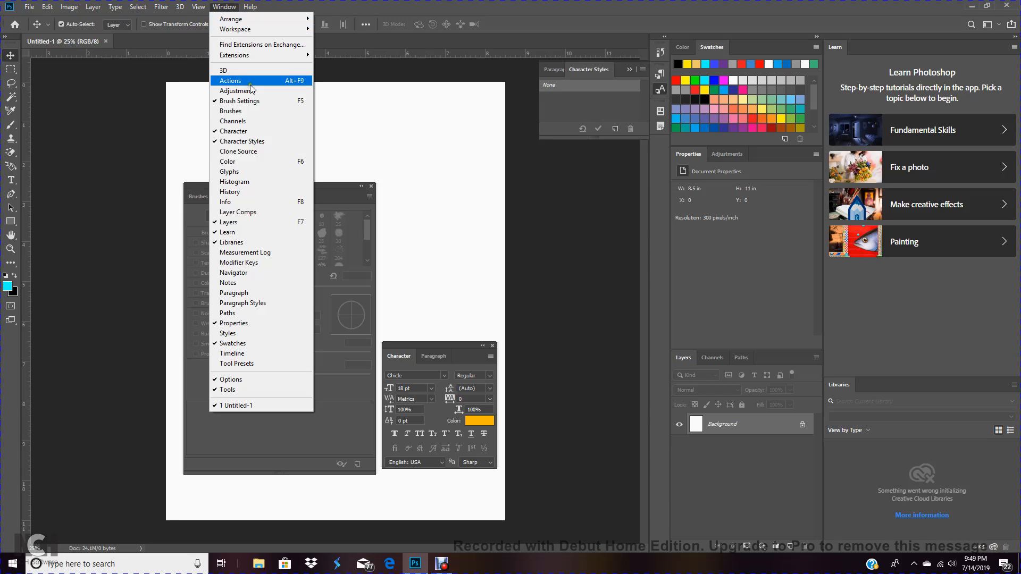
left_click(251, 163)
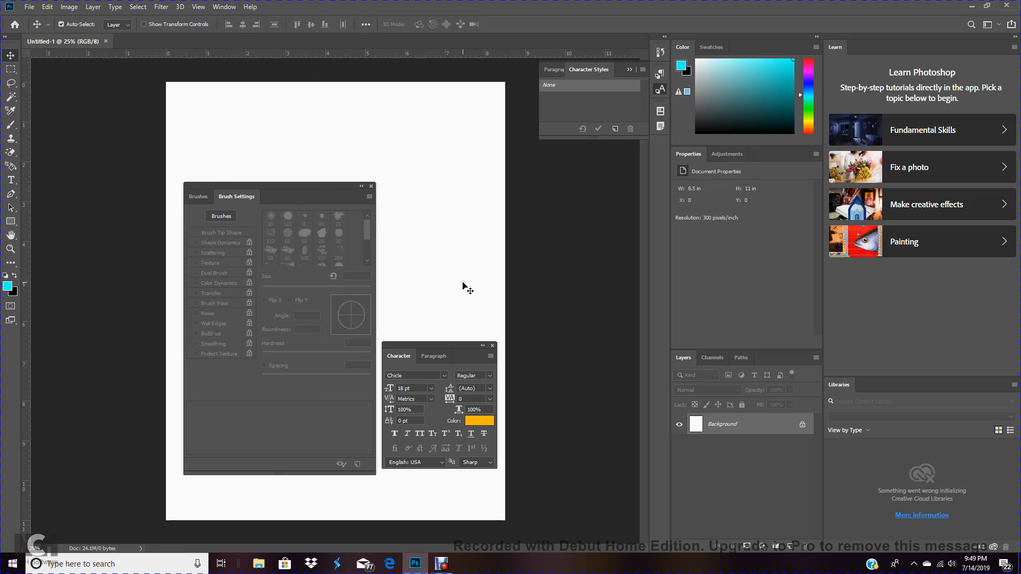
left_click(234, 7)
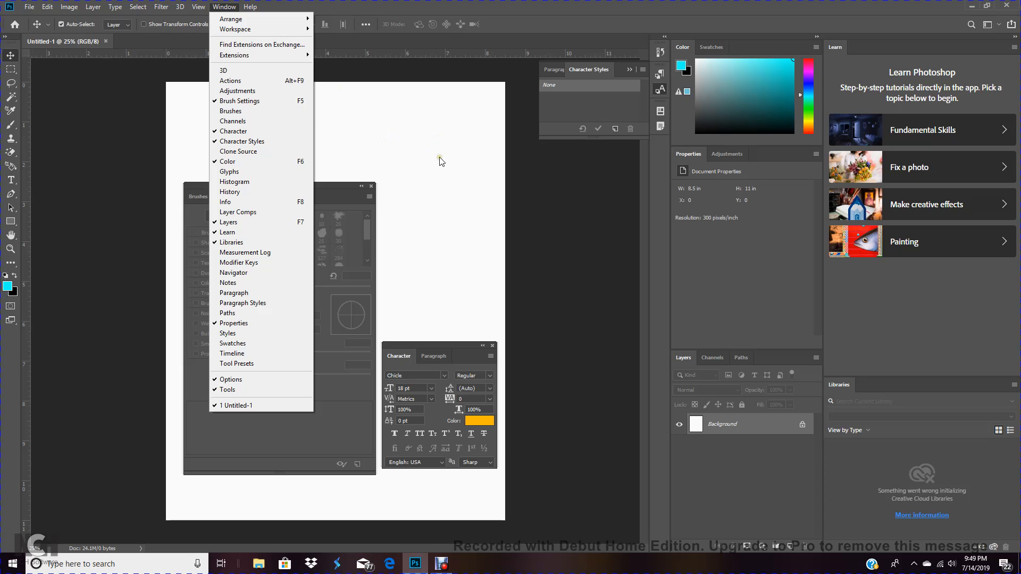
left_click(369, 159)
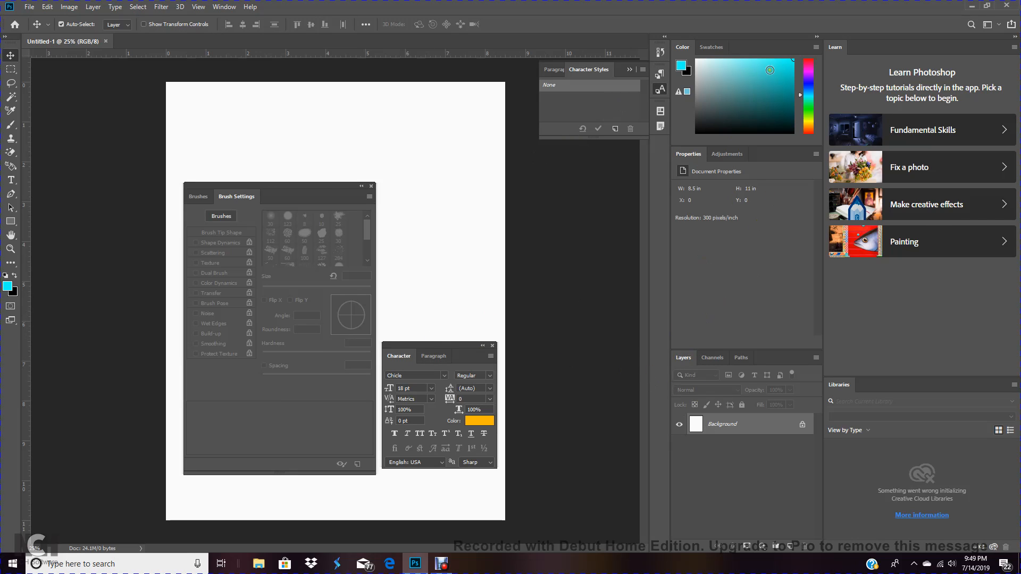
left_click_drag(304, 193, 297, 246)
left_click_drag(691, 50, 221, 106)
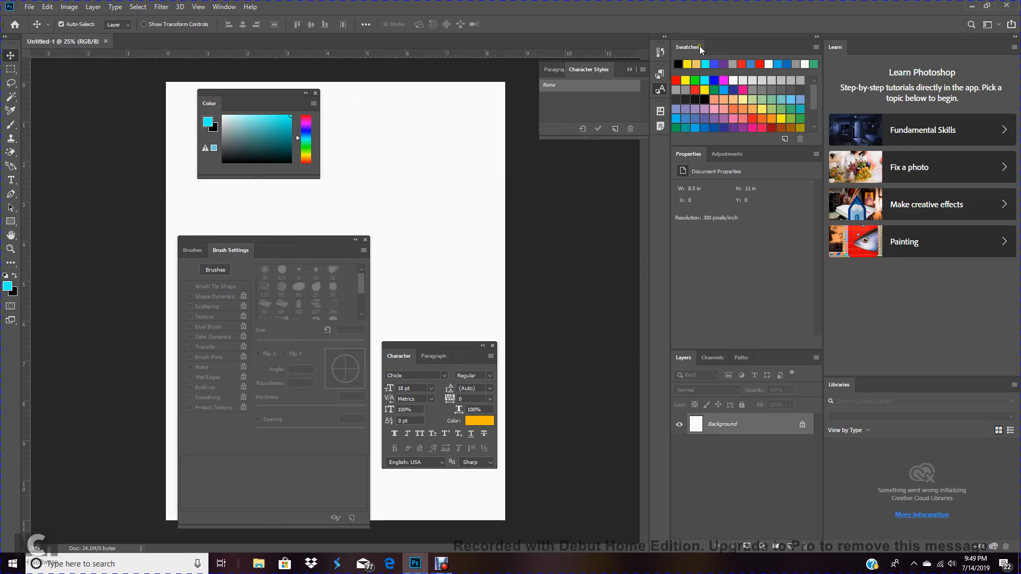
Float the Swatches panel out of the dock onto the canvas beside the Color panel
left_click_drag(699, 45, 363, 99)
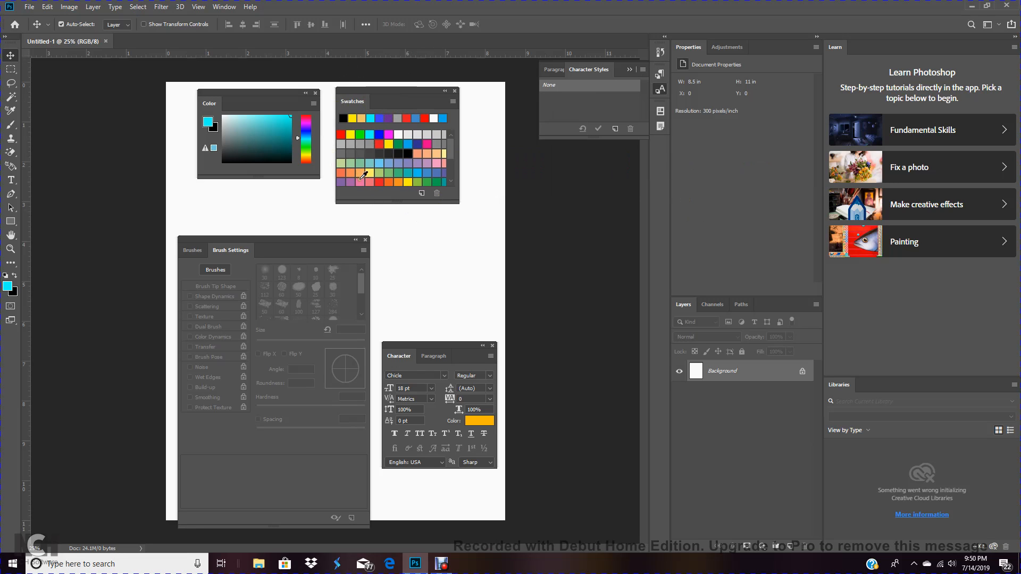
left_click(221, 8)
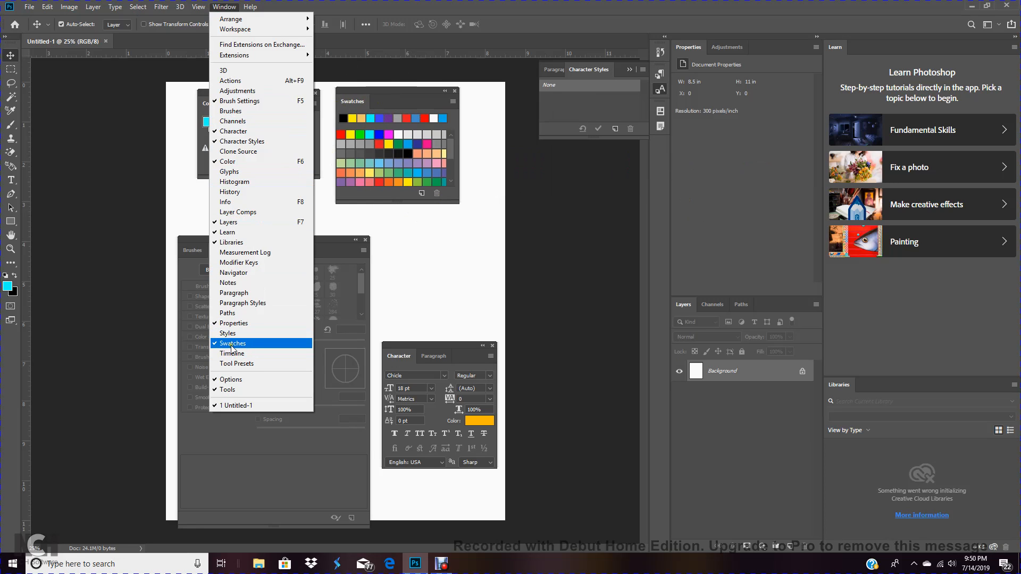
left_click(422, 294)
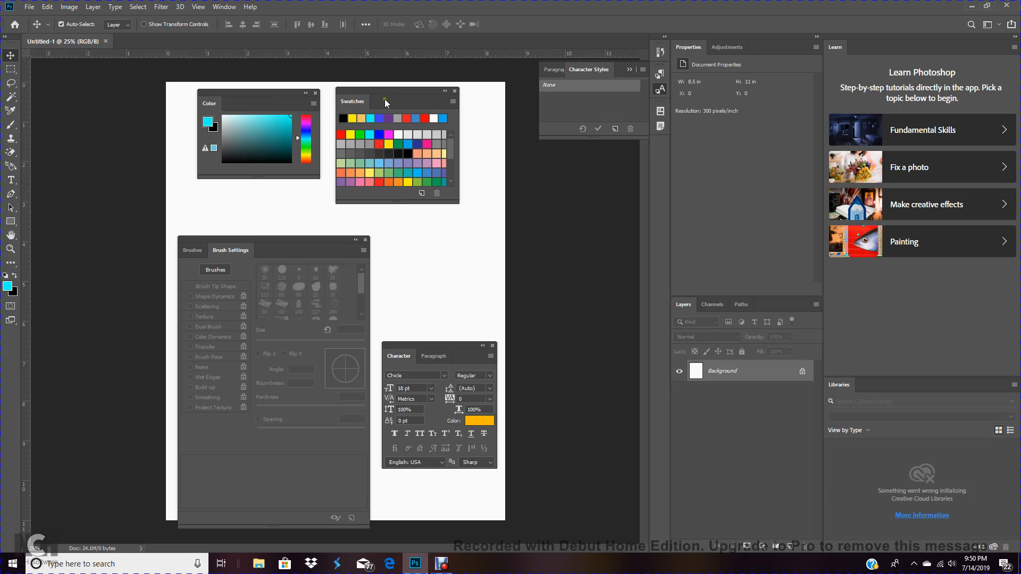
Group the Swatches panel with the floating Color panel and dock the pair at the top of the panel dock
left_click_drag(396, 96, 312, 109)
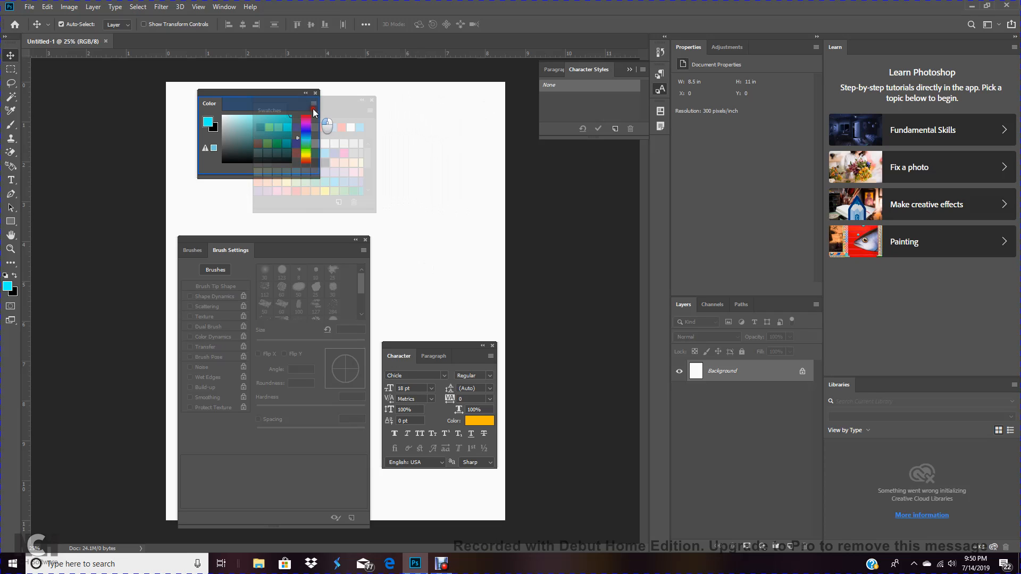
left_click_drag(313, 108, 313, 108)
left_click_drag(313, 108, 313, 108)
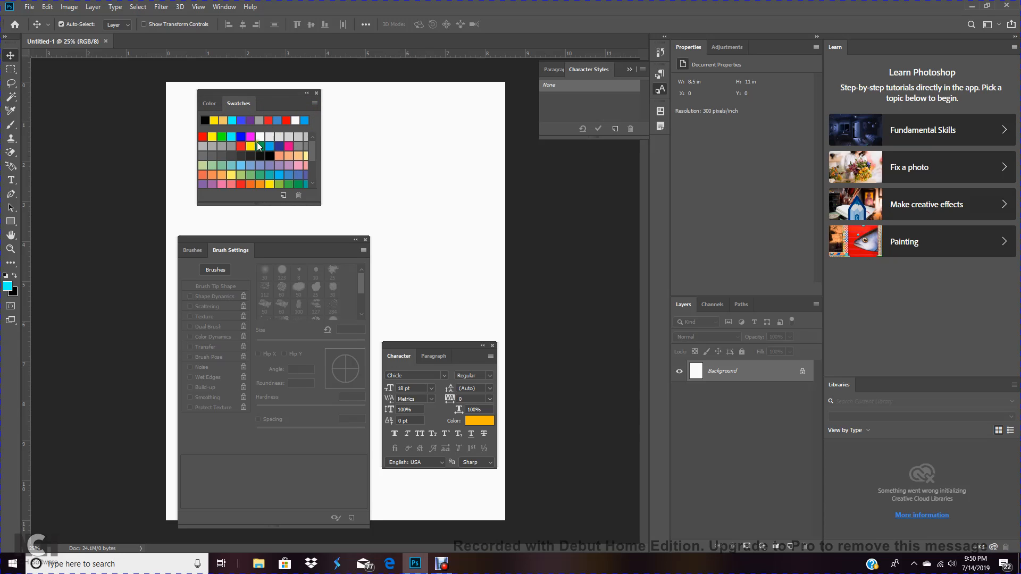
left_click(209, 104)
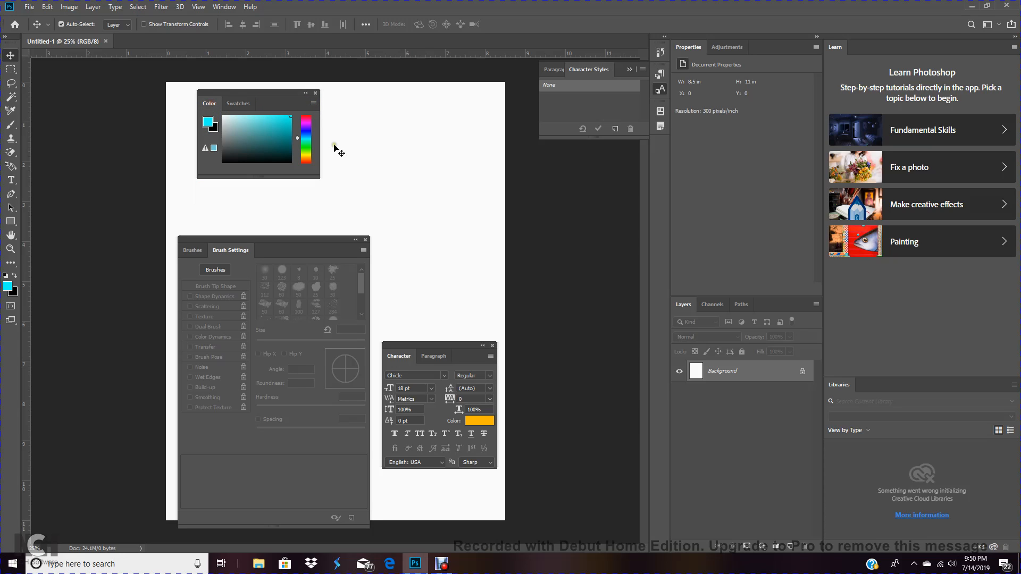
left_click(240, 102)
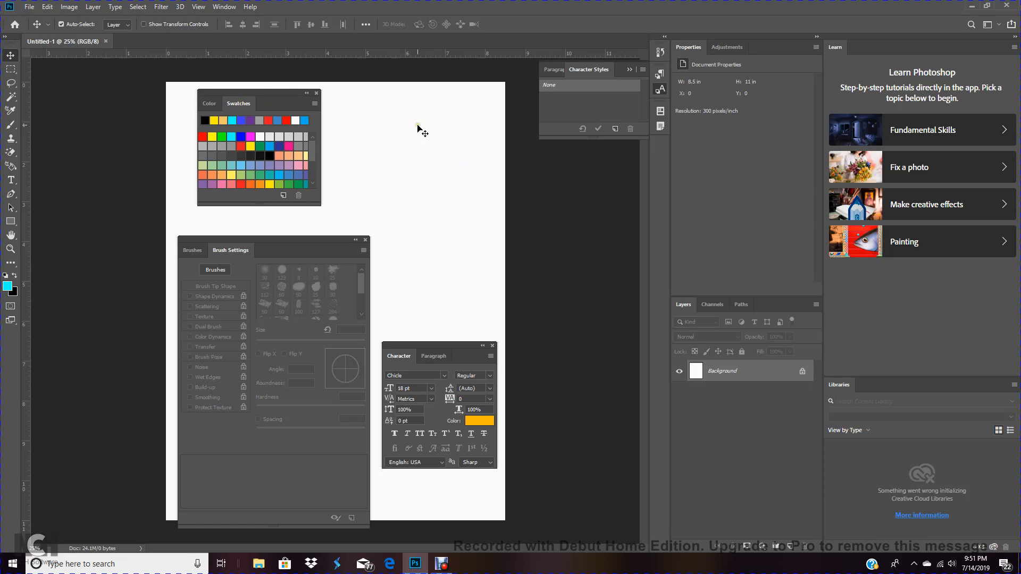
left_click_drag(268, 94, 742, 46)
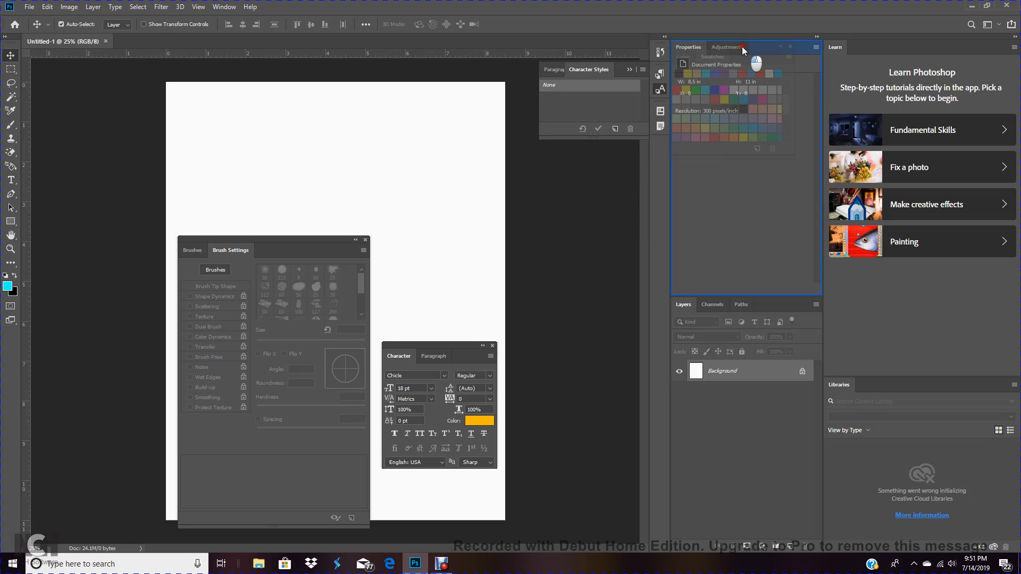
mouse_move(742, 46)
left_mouse_down()
mouse_move(749, 209)
mouse_move(745, 39)
left_mouse_up()
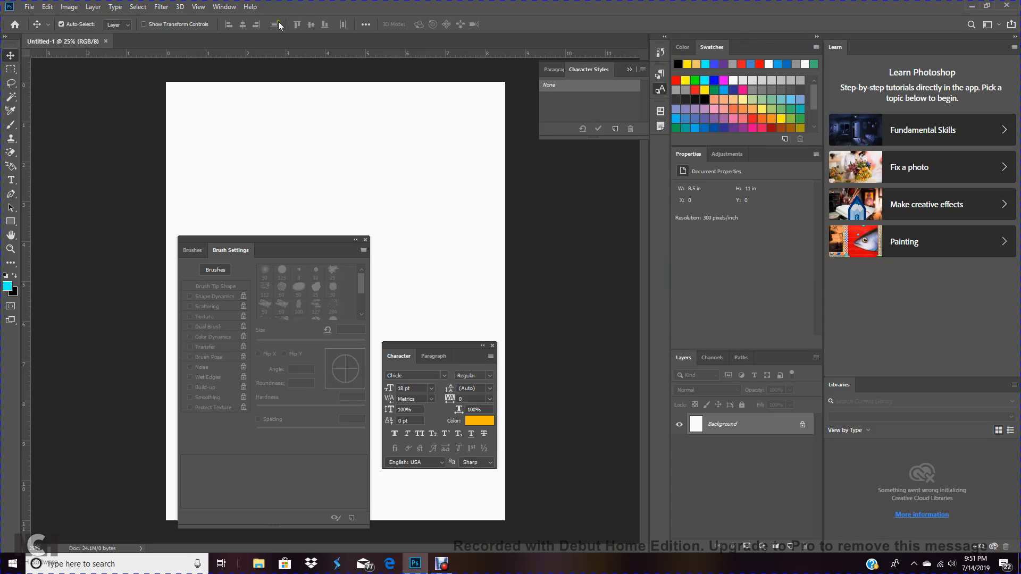
Move the floating Character panel group to the top-left of the canvas
left_click(230, 11)
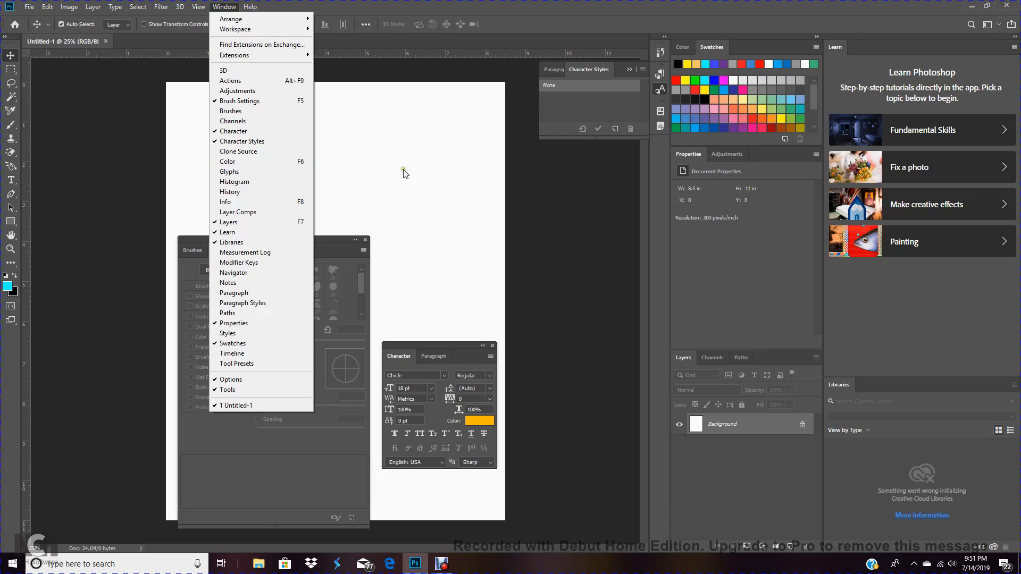
left_click(418, 169)
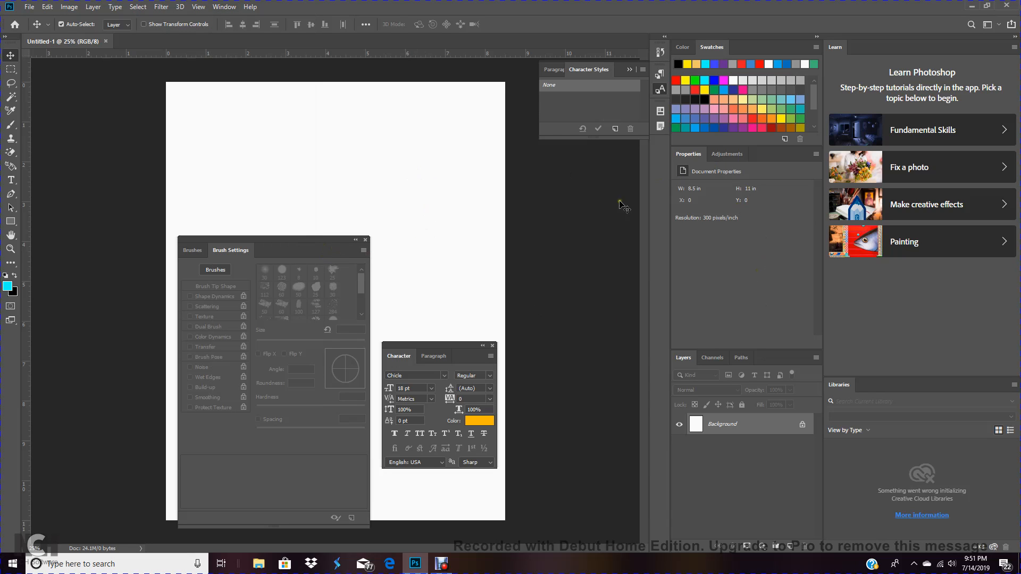
left_click_drag(423, 345, 230, 93)
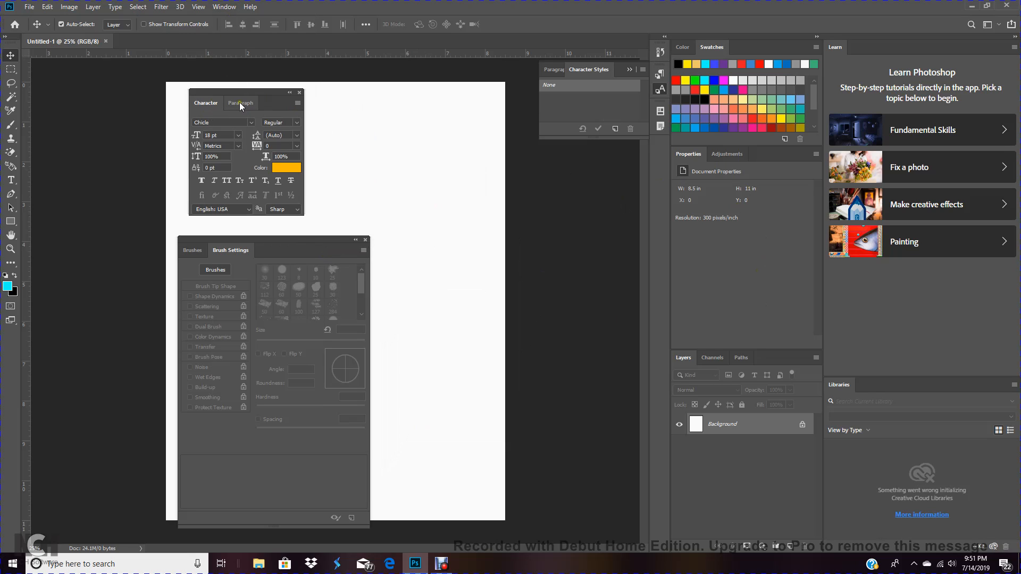
Float the Paragraph panel out of the Character group and dock it back beside Character
left_click(243, 105)
left_click_drag(263, 107, 387, 112)
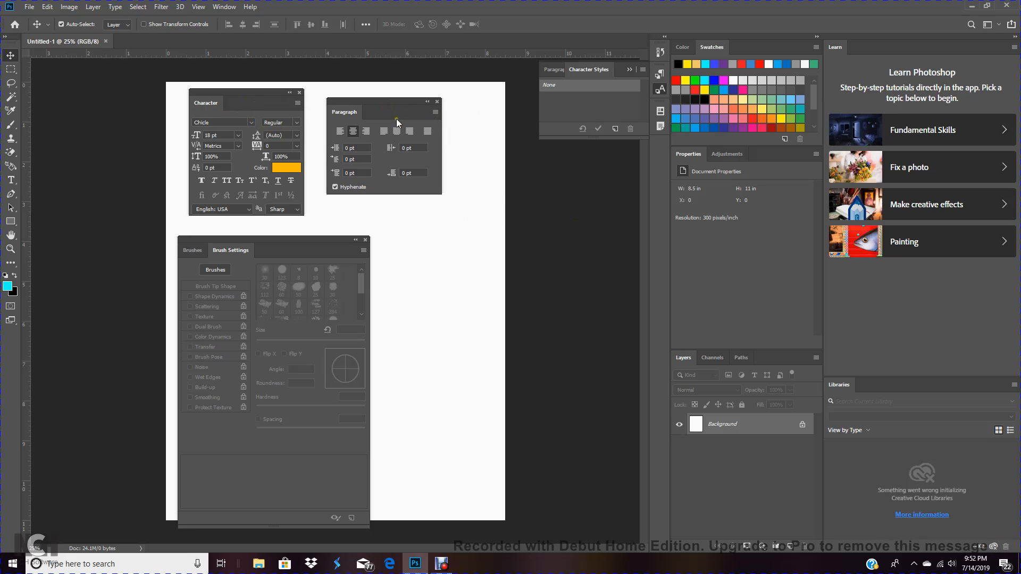
left_click_drag(376, 107, 285, 101)
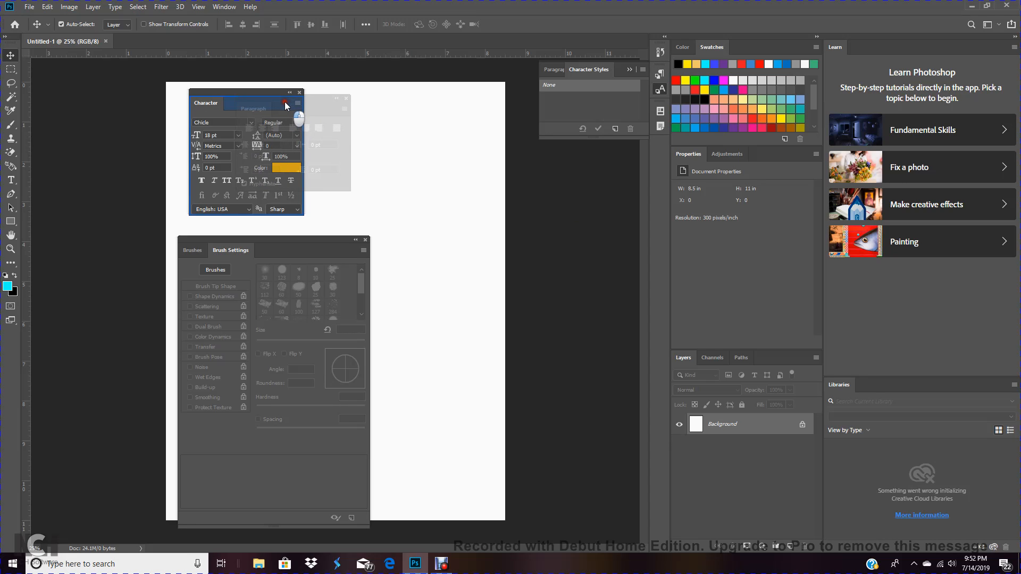
left_click_drag(285, 101, 285, 101)
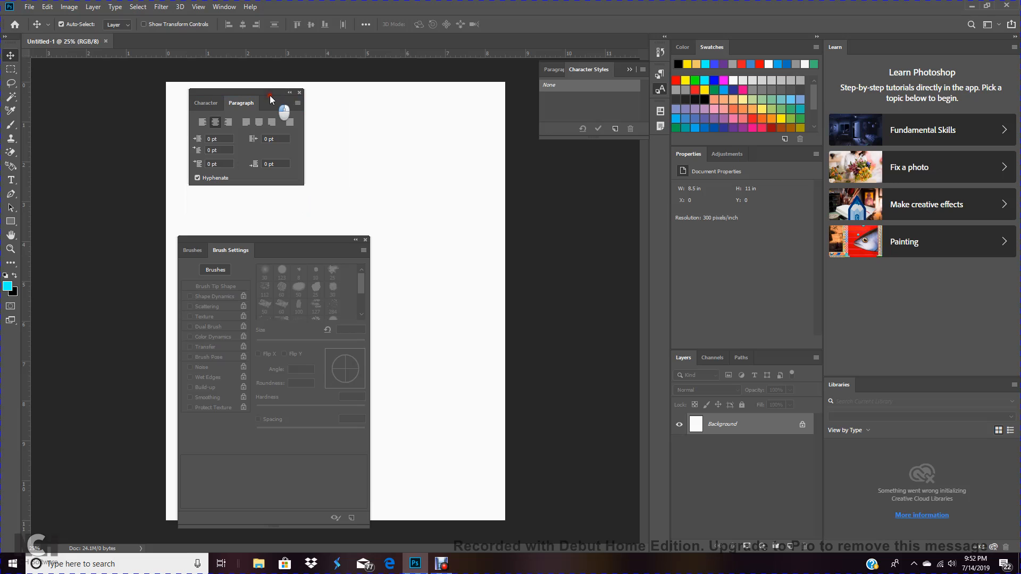
Dock the Character and Paragraph group above the Layers panel and enlarge it upward
left_click_drag(263, 92, 752, 340)
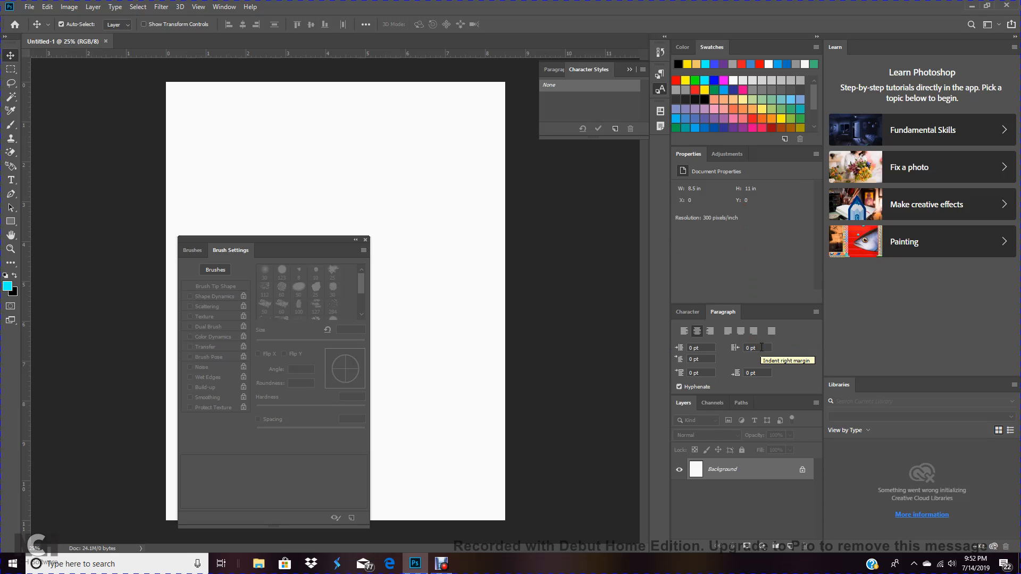
left_click(778, 304)
left_click_drag(778, 304, 775, 278)
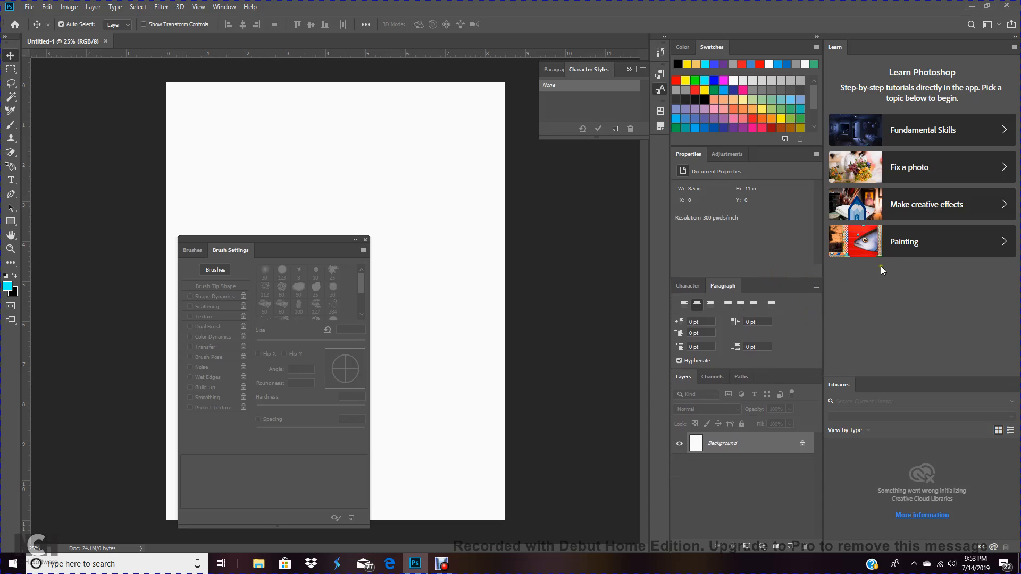
Switch between the Character and Paragraph tabs of the newly docked group
left_click(689, 285)
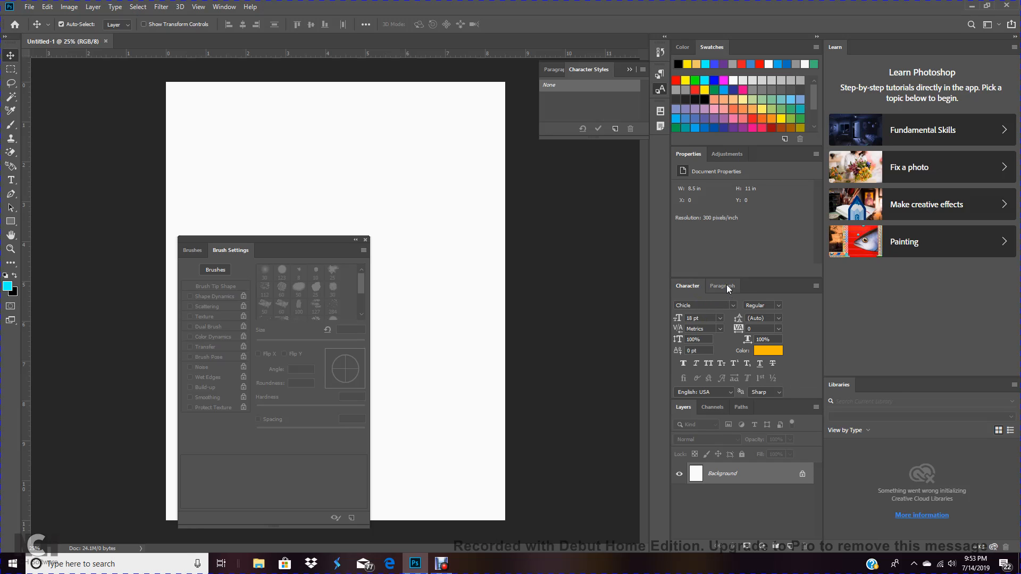
left_click(727, 285)
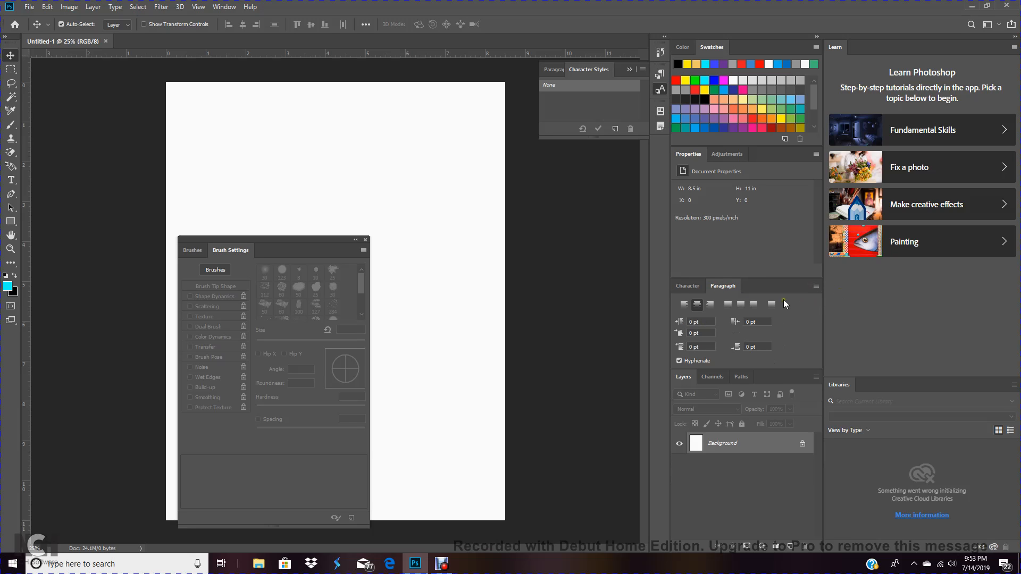
left_click(701, 306)
left_click(687, 286)
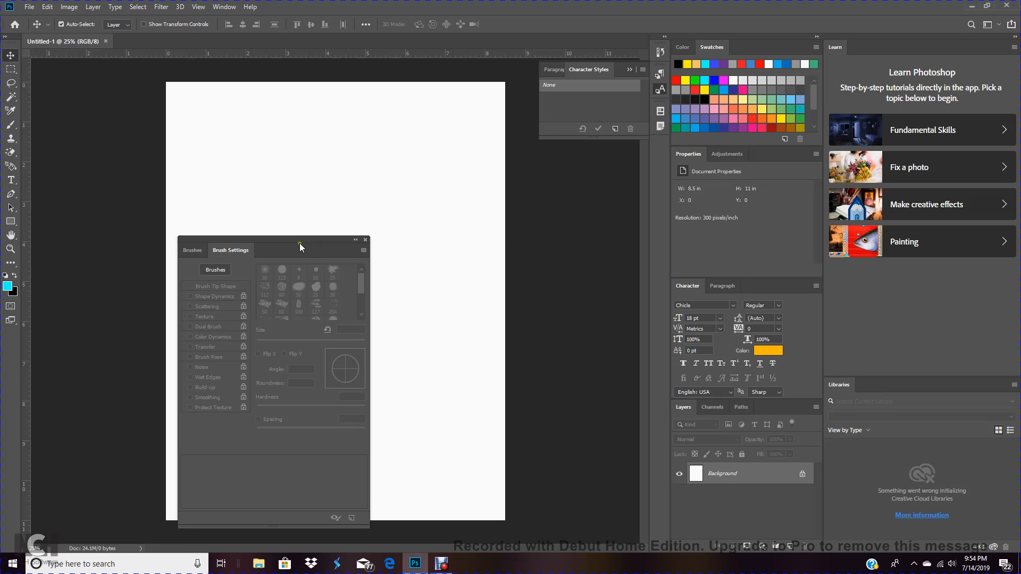
Move the floating Brush Settings panel higher on the canvas
left_click_drag(297, 248, 321, 198)
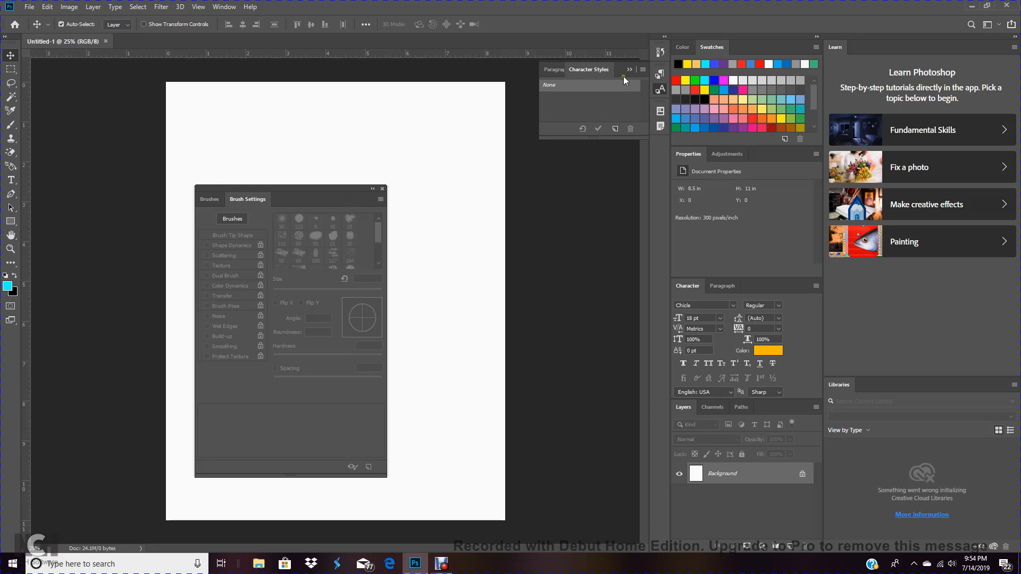
left_click(598, 79)
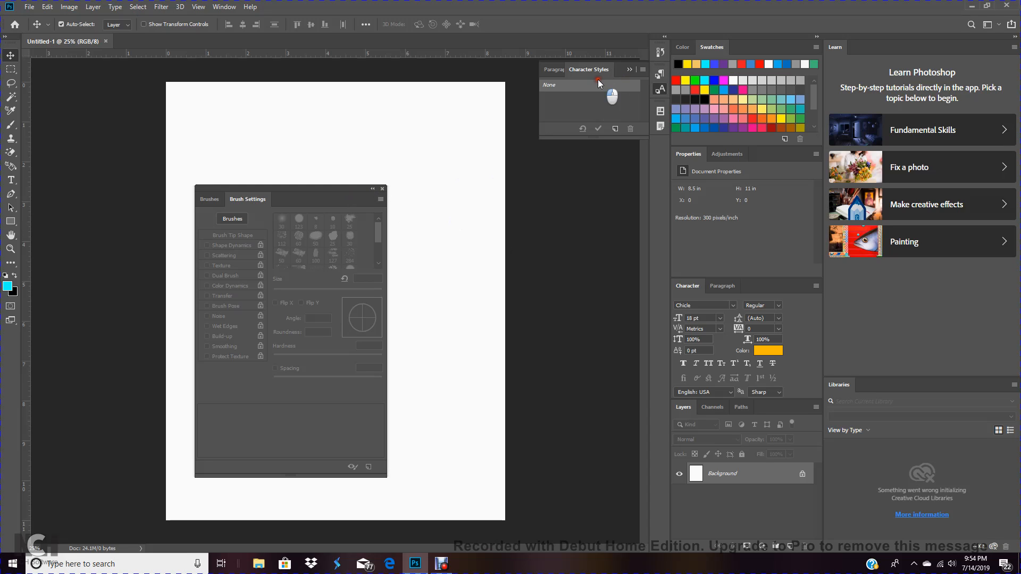
left_click(626, 71)
Open the Paragraph Styles panel and dock it into the Character and Paragraph group
left_click(224, 8)
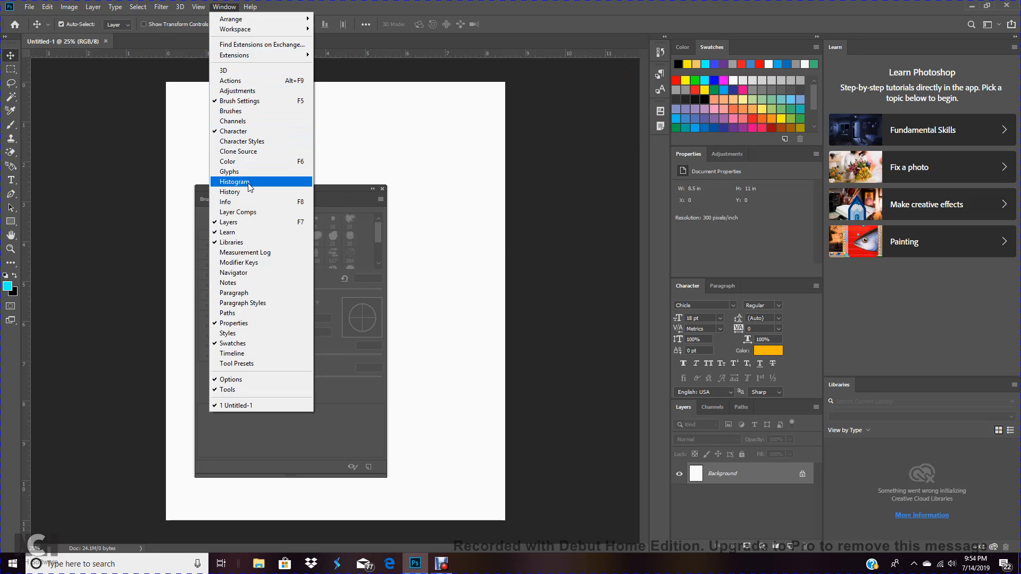
left_click(249, 303)
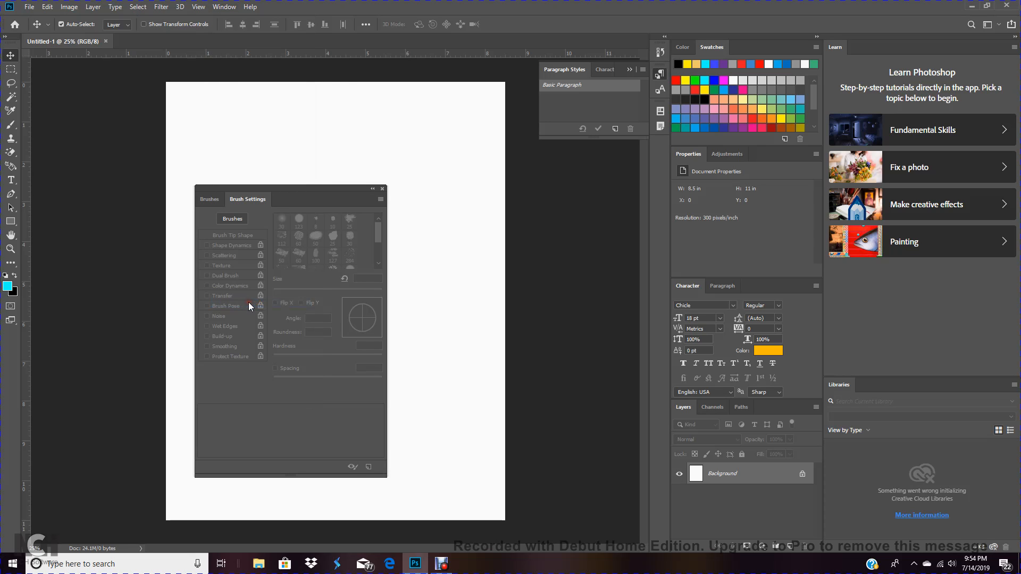
left_click(564, 69)
left_click_drag(565, 69, 777, 293)
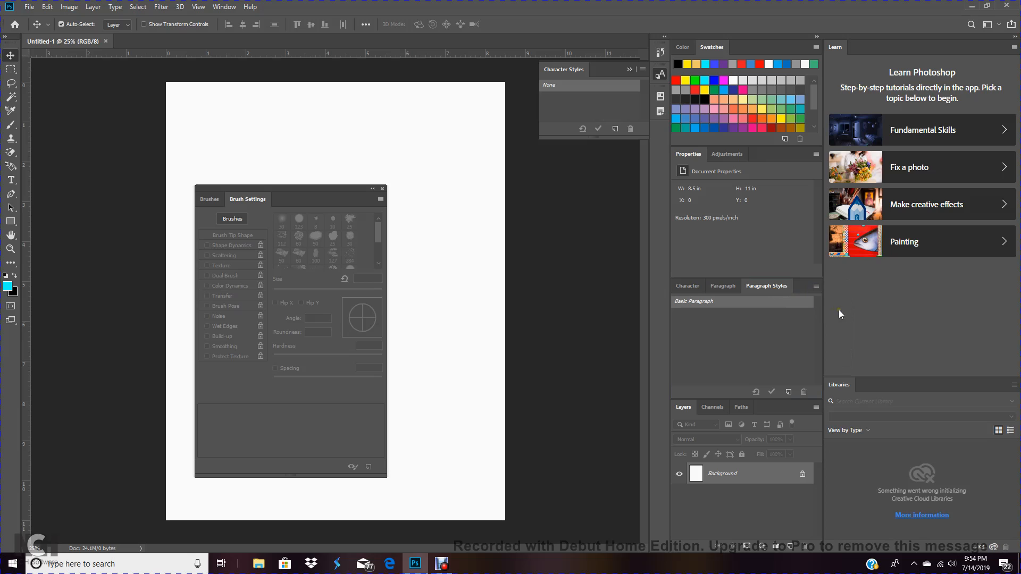
Switch between the Paragraph, Character and Paragraph Styles tabs in the group
left_click(724, 286)
left_click(685, 287)
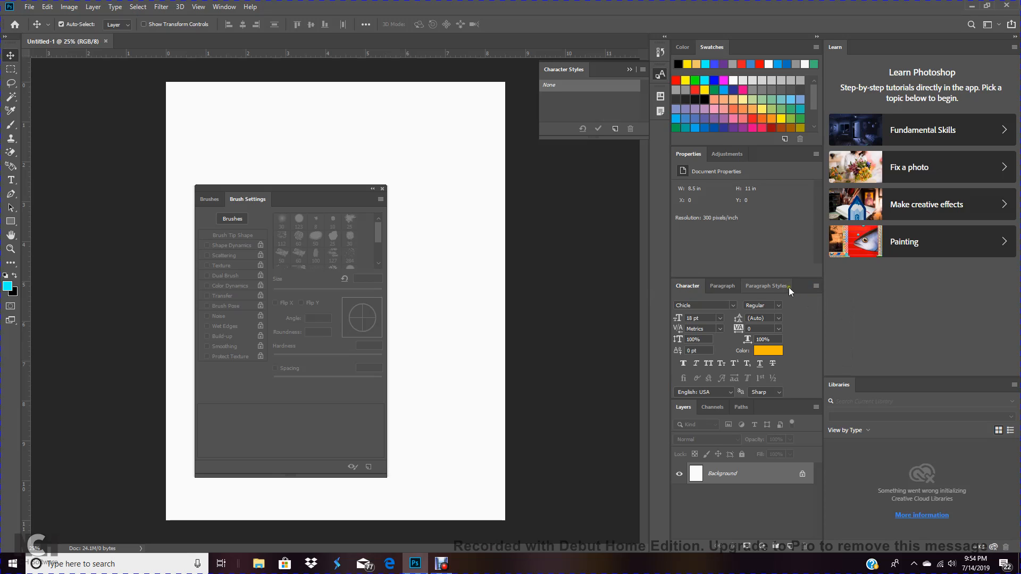
left_click(768, 286)
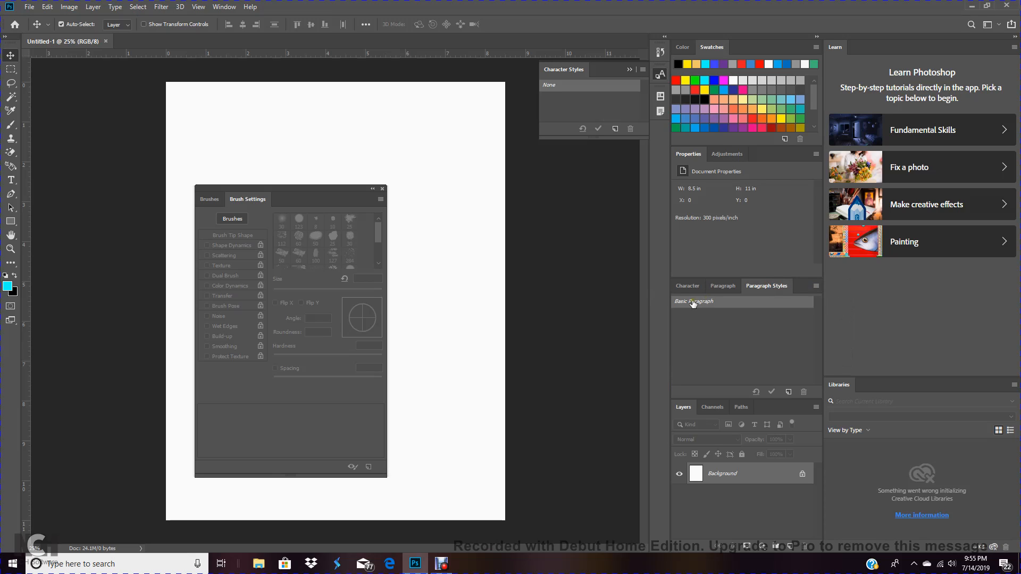
Float the Paragraph Styles panel over the canvas and close it
left_click(780, 286)
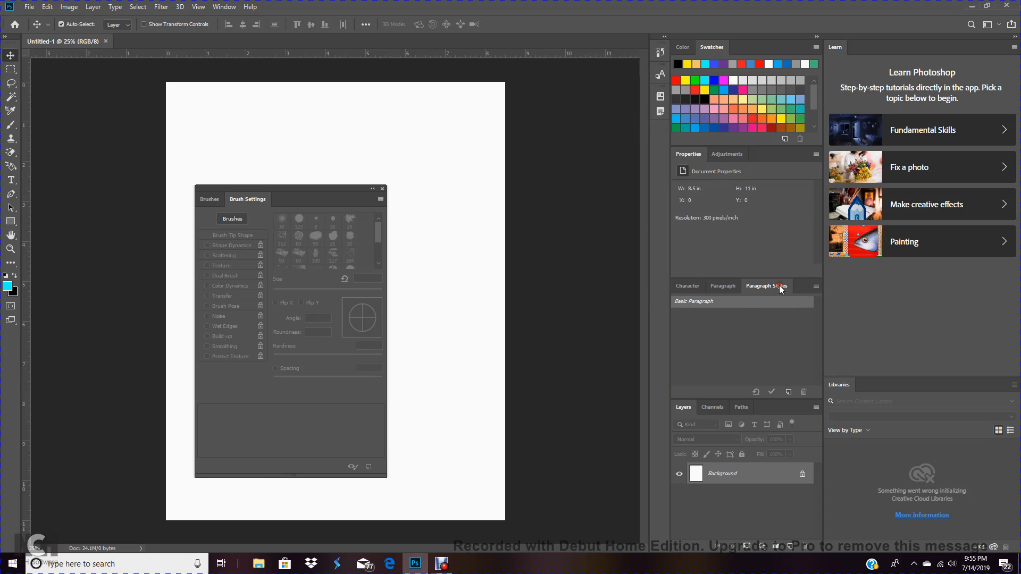
left_click_drag(780, 285, 384, 108)
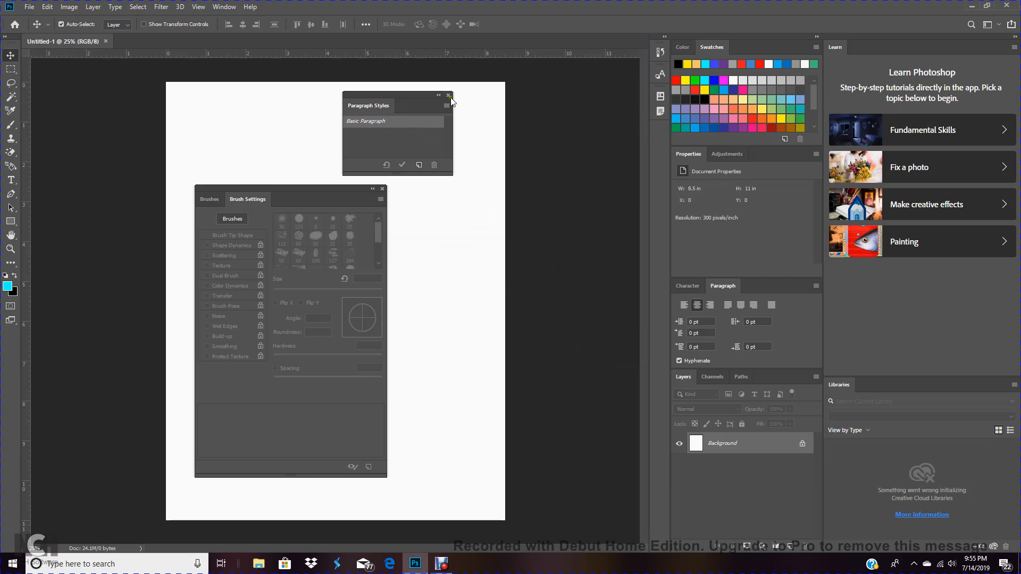
left_click(449, 96)
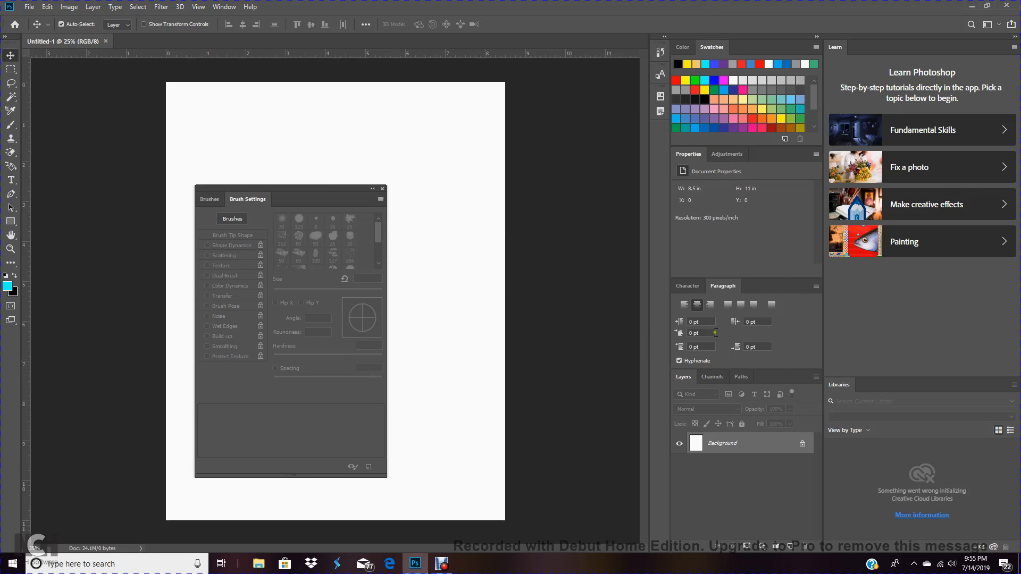
Close the Learn panel
left_click(221, 7)
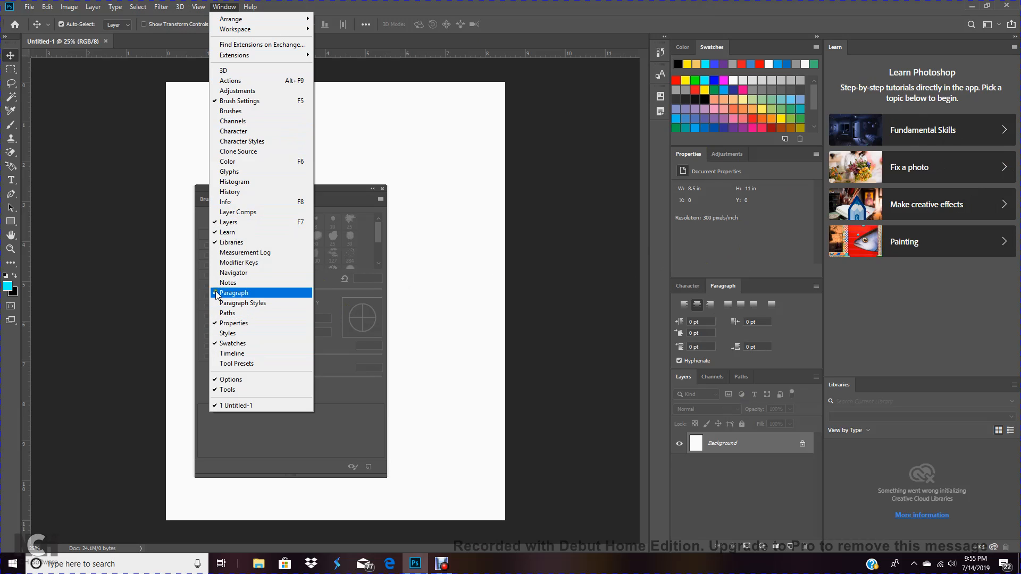
left_click(218, 232)
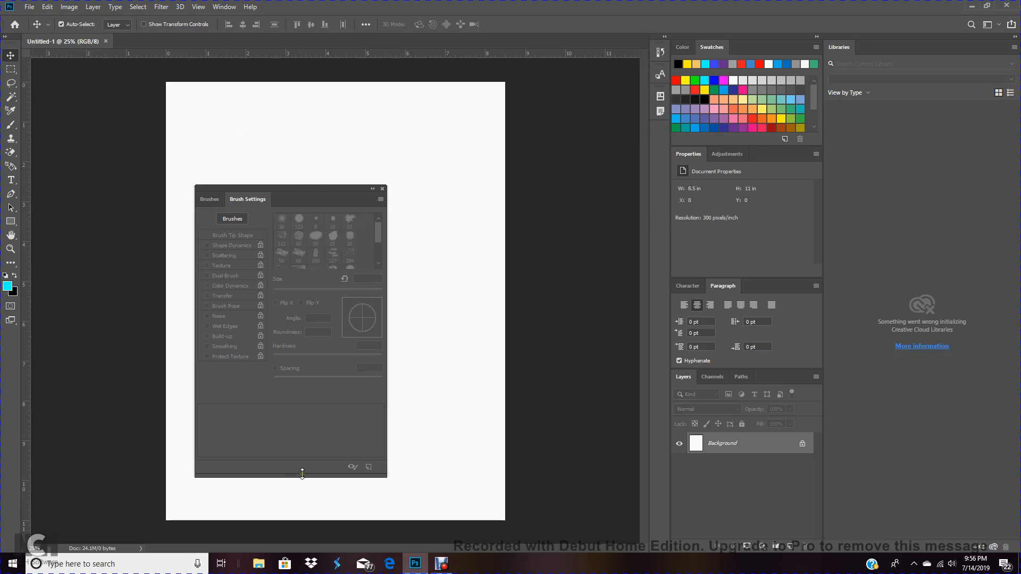
Resize the floating Brush Settings panel group and move it toward the middle of the canvas
mouse_move(302, 474)
left_mouse_down()
mouse_move(309, 421)
mouse_move(301, 467)
mouse_move(279, 474)
mouse_move(285, 462)
left_mouse_up()
mouse_move(387, 337)
left_mouse_down()
mouse_move(471, 333)
mouse_move(496, 337)
mouse_move(495, 348)
mouse_move(359, 349)
left_mouse_up()
left_click_drag(387, 477, 386, 471)
mouse_move(320, 190)
left_mouse_down()
mouse_move(365, 195)
mouse_move(485, 239)
mouse_move(609, 312)
mouse_move(656, 304)
mouse_move(761, 244)
mouse_move(805, 237)
mouse_move(786, 214)
mouse_move(314, 178)
mouse_move(351, 167)
left_mouse_up()
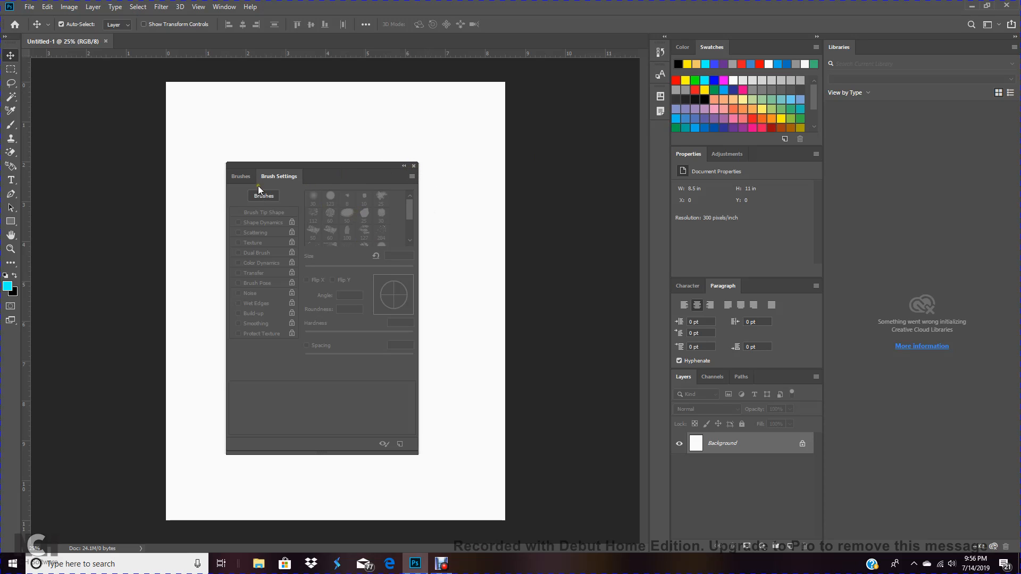
Separate Brush Settings from the Brushes panel, reposition Brushes, and dock Brush Settings back onto it
left_click(342, 133)
left_click(283, 173)
left_click_drag(284, 176, 431, 118)
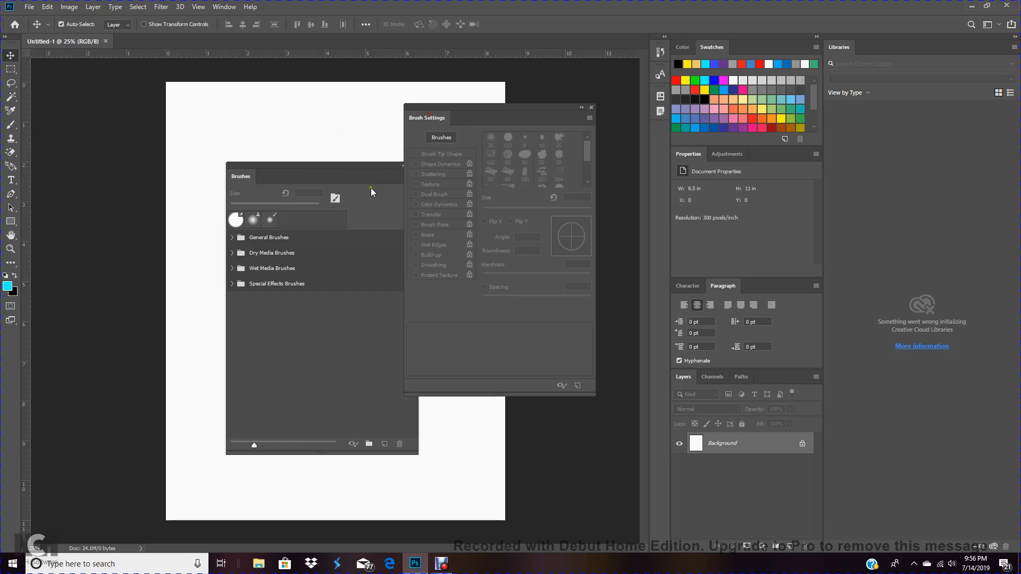
left_click_drag(349, 177, 309, 173)
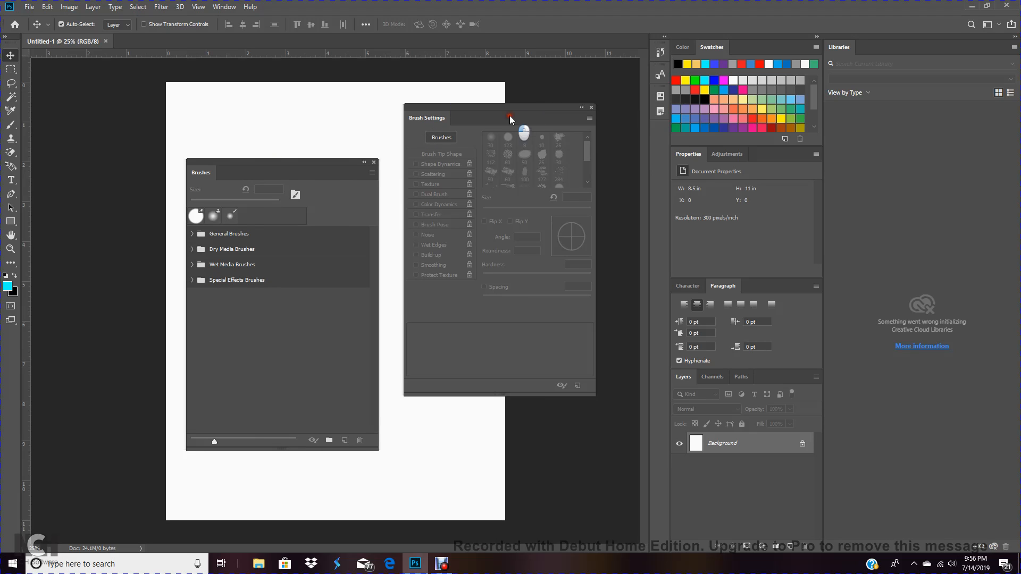
mouse_move(509, 115)
left_mouse_down()
mouse_move(429, 180)
mouse_move(360, 180)
left_mouse_up()
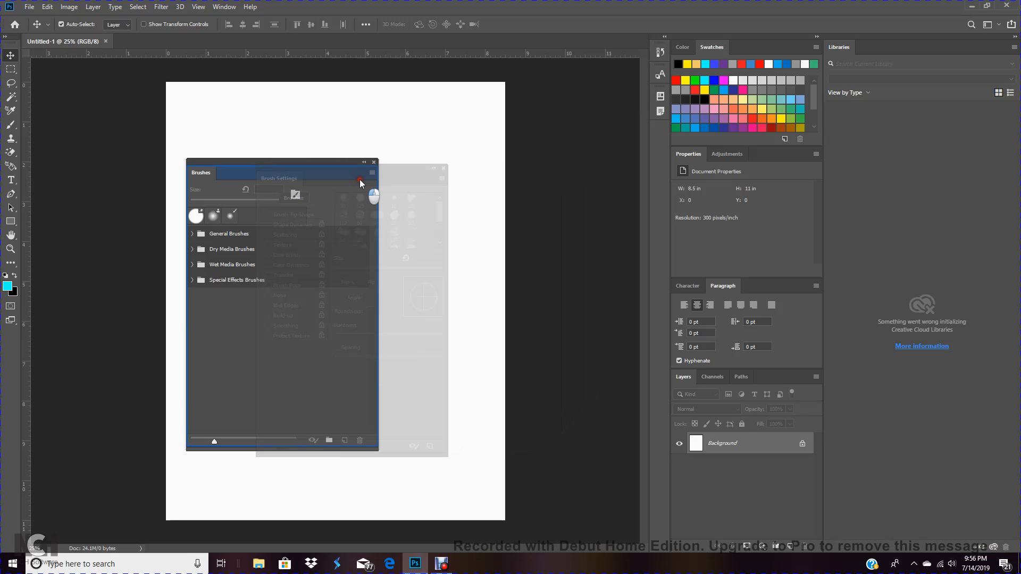
Close the floating Brushes and Brush Settings panel group
left_click_drag(359, 180, 359, 179)
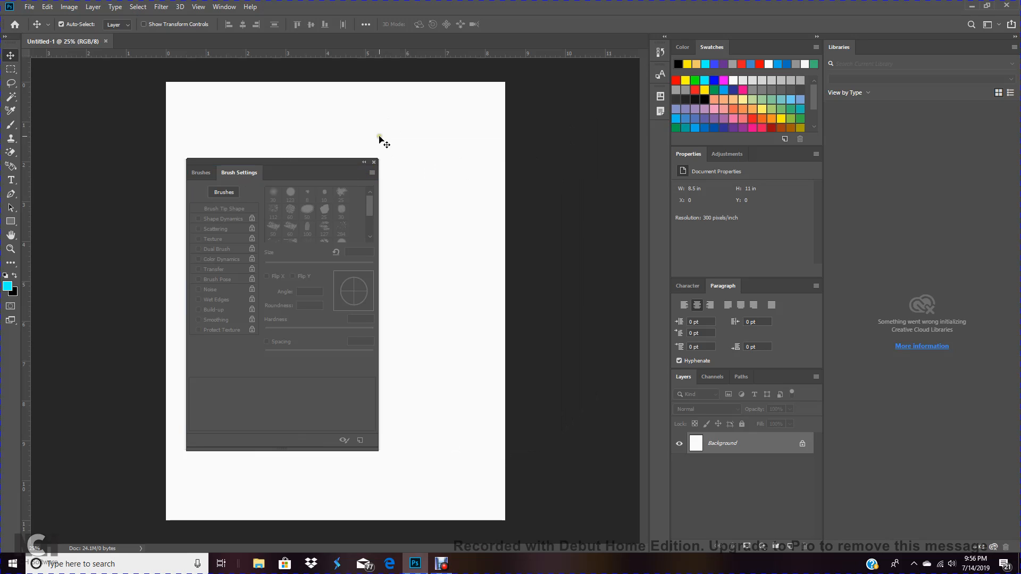
left_click(374, 162)
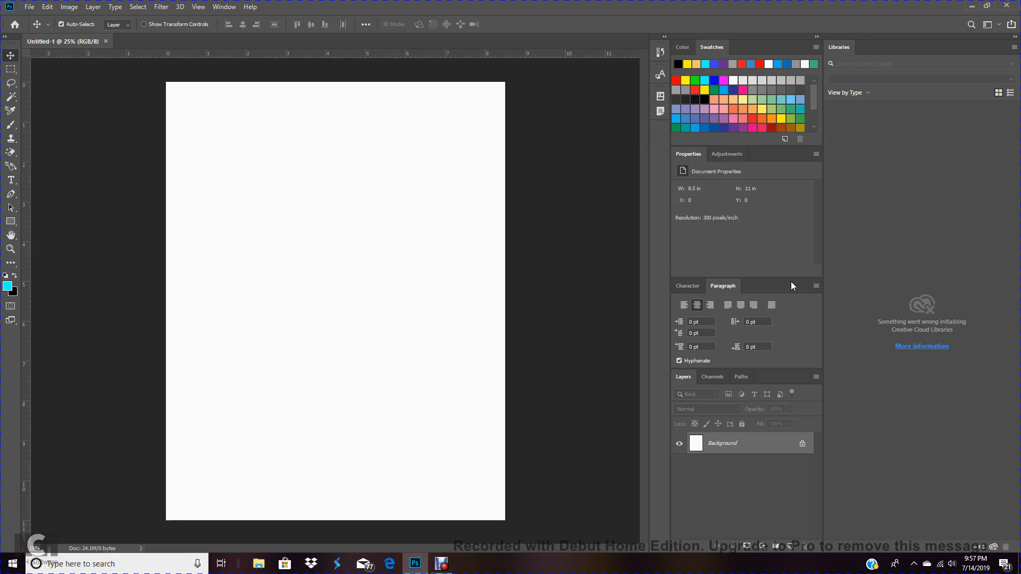
Switch the workspace to Photography and then to Painting
left_click(224, 7)
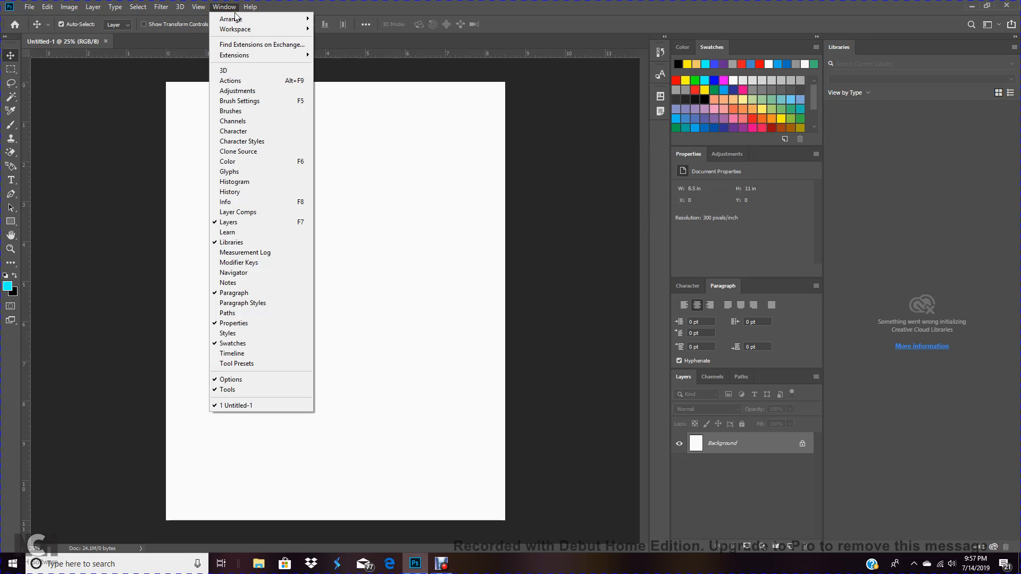
mouse_move(249, 30)
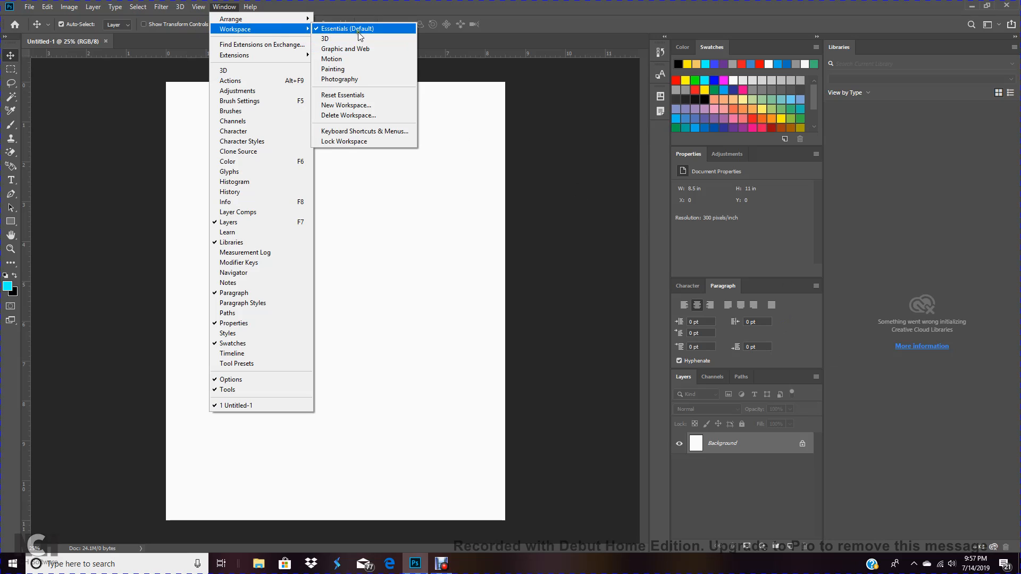
left_click(356, 80)
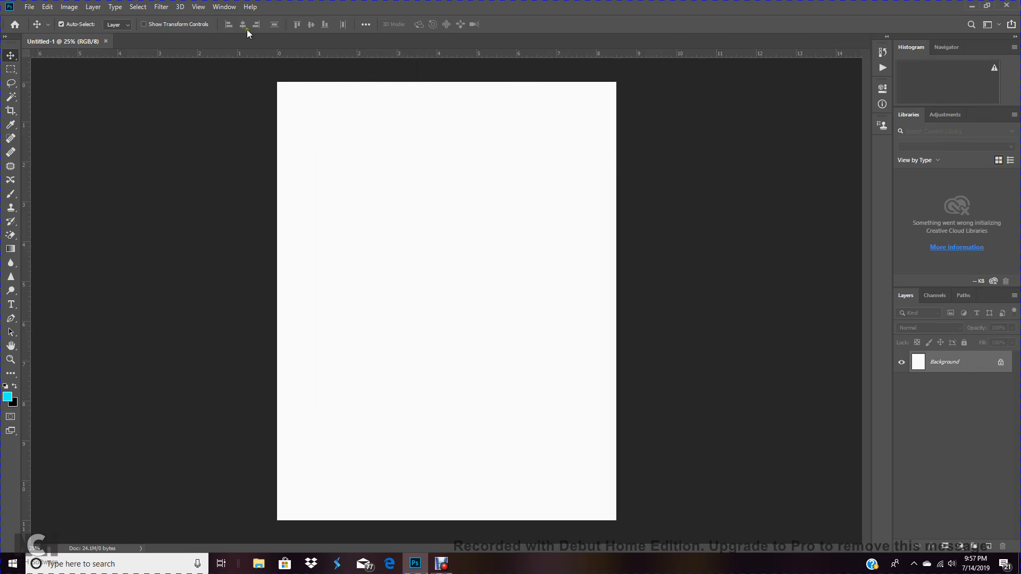
left_click(233, 10)
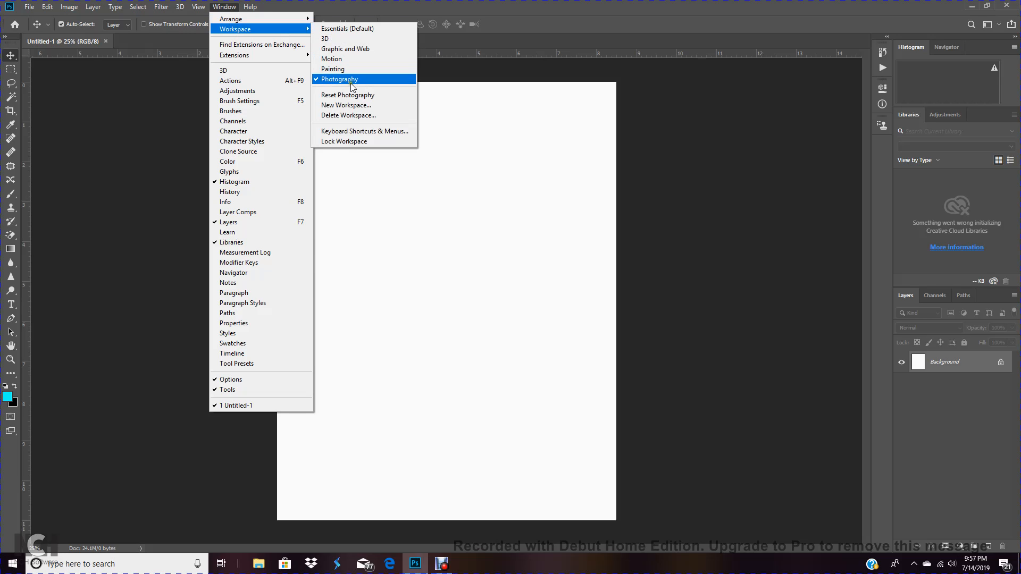
left_click(352, 70)
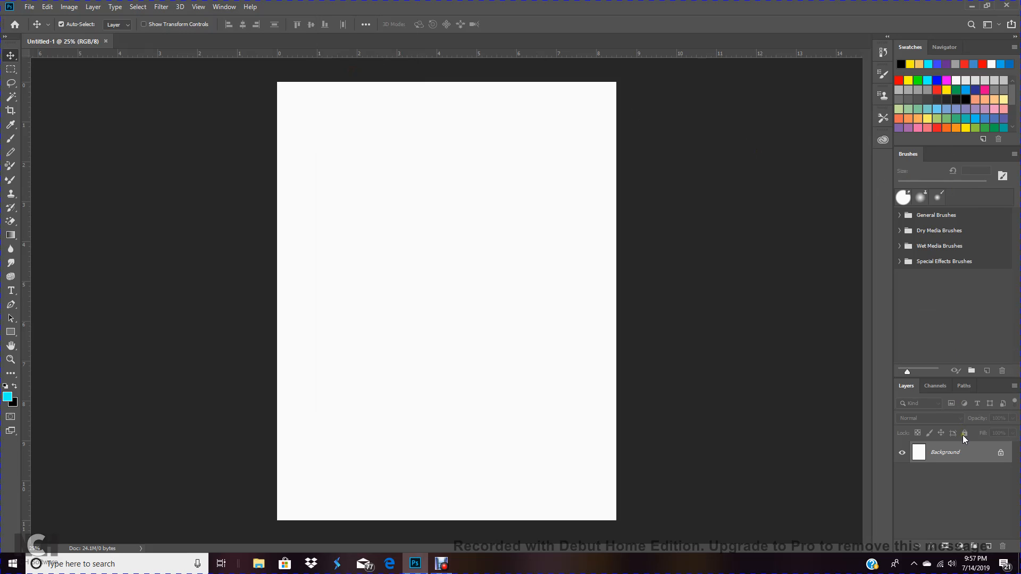
Switch the workspace to Motion and then to Graphic and Web
left_click(226, 7)
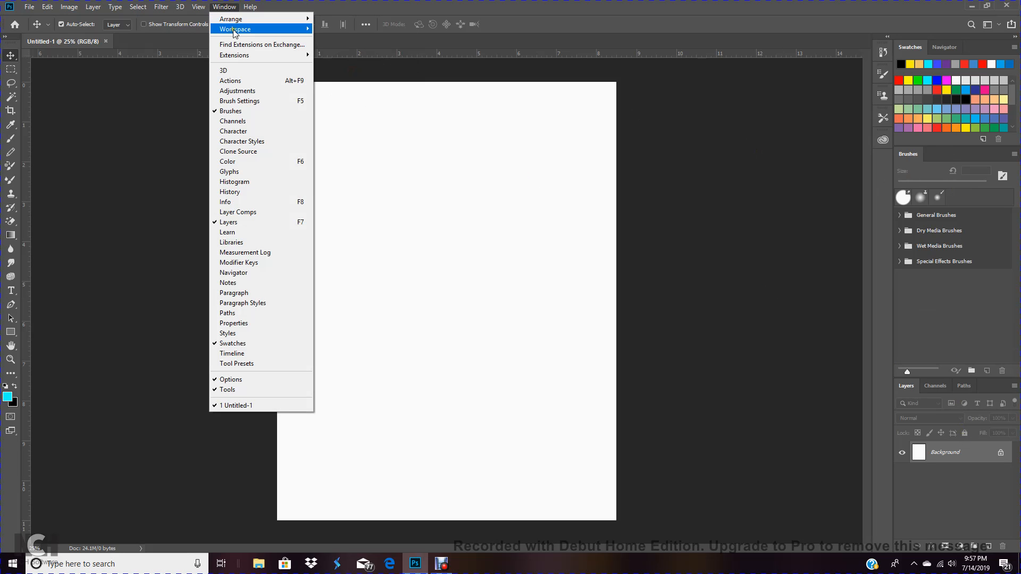
mouse_move(236, 31)
left_click(378, 60)
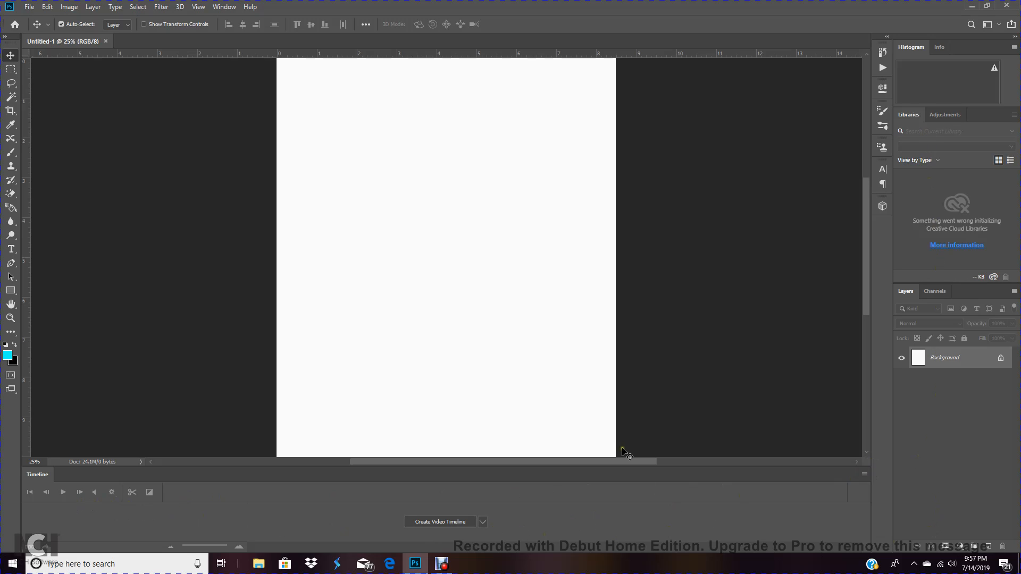
left_click(226, 7)
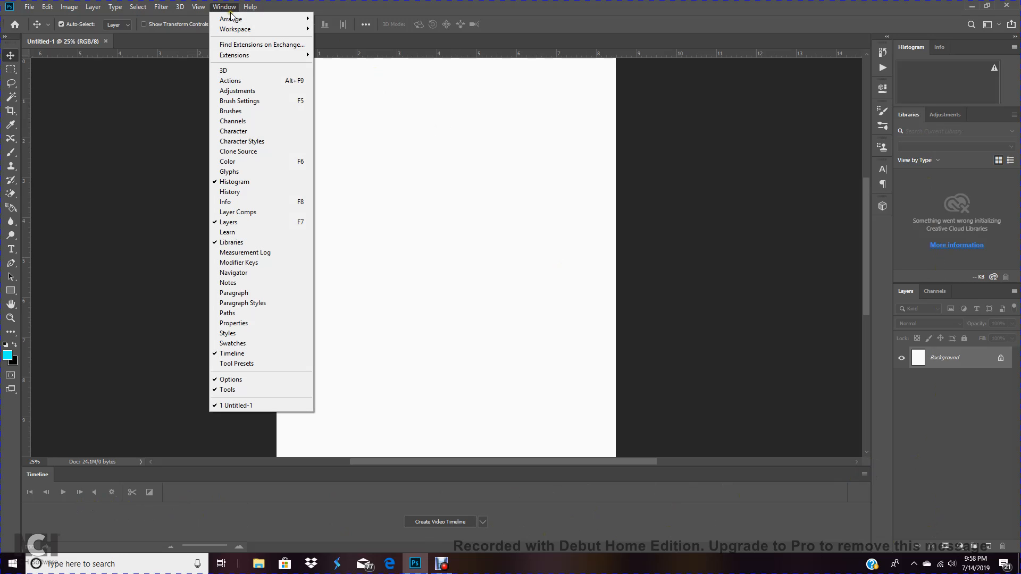
mouse_move(241, 30)
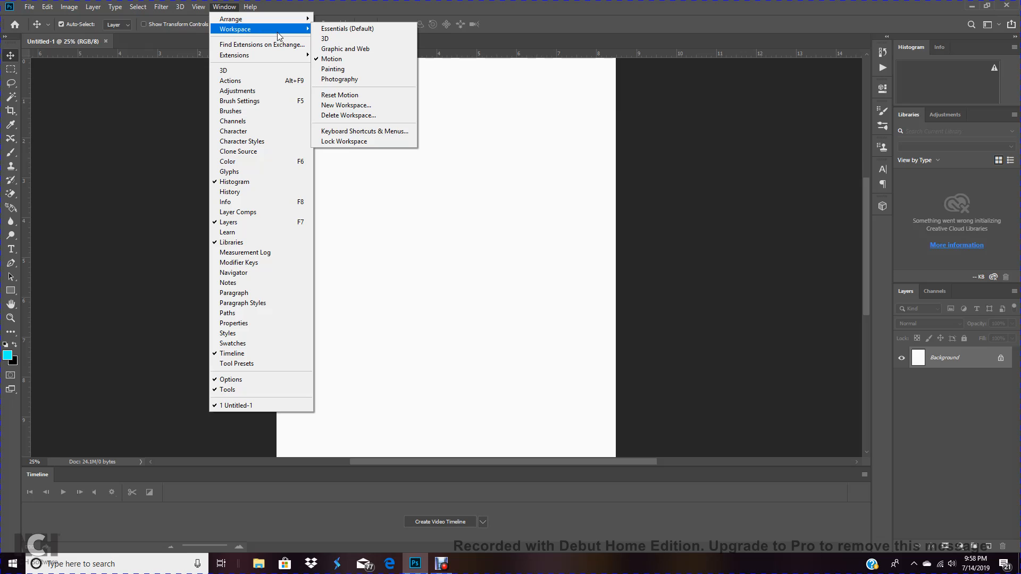
left_click(349, 49)
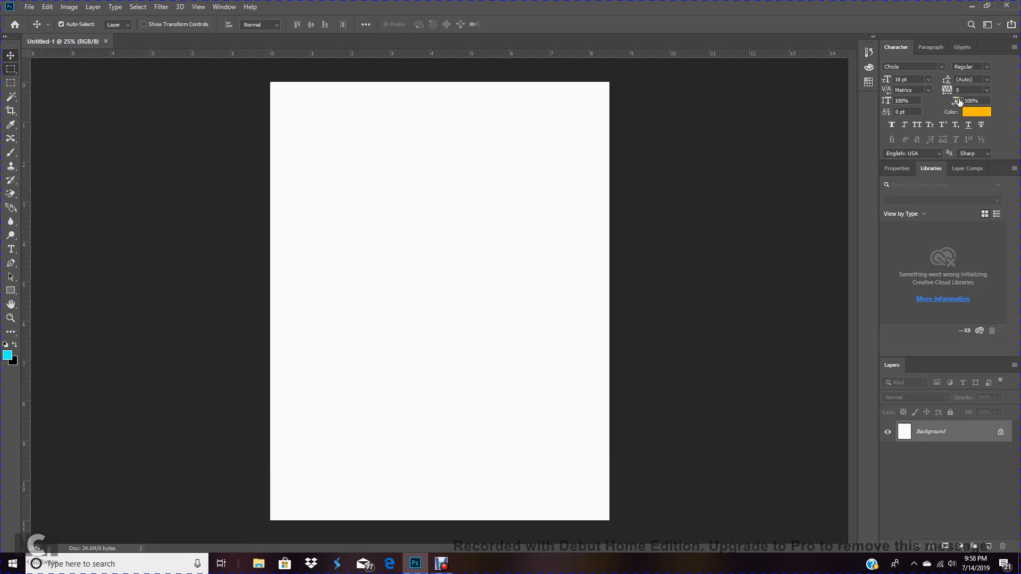
Switch the workspace to 3D, then back to Essentials (Default)
left_click(229, 8)
mouse_move(250, 30)
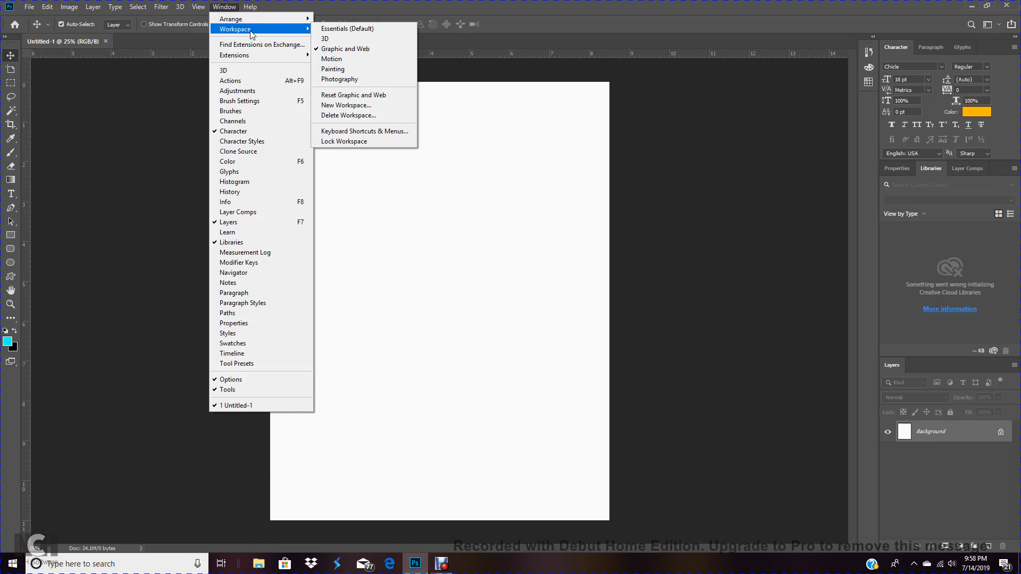
left_click(341, 38)
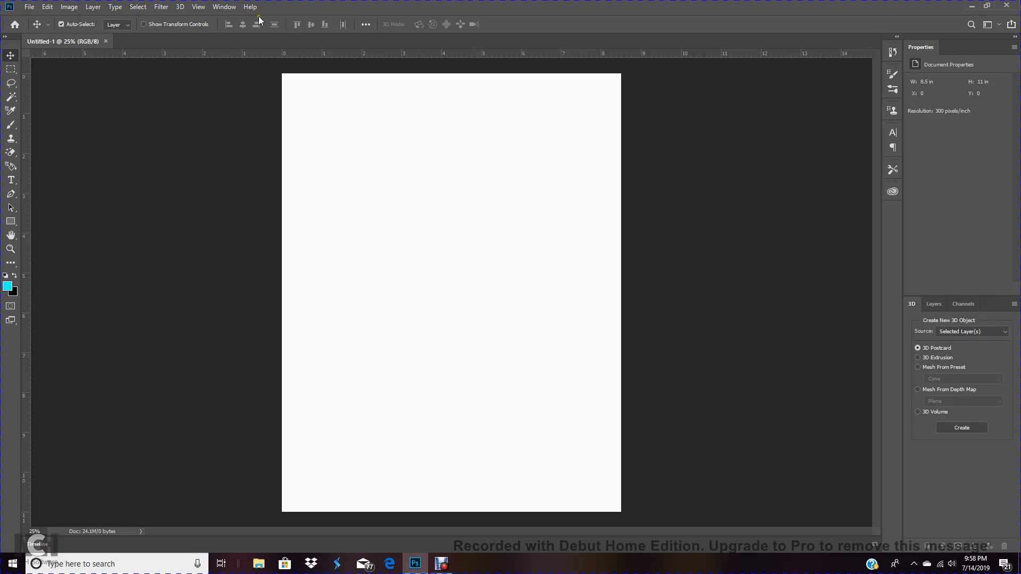
left_click(224, 6)
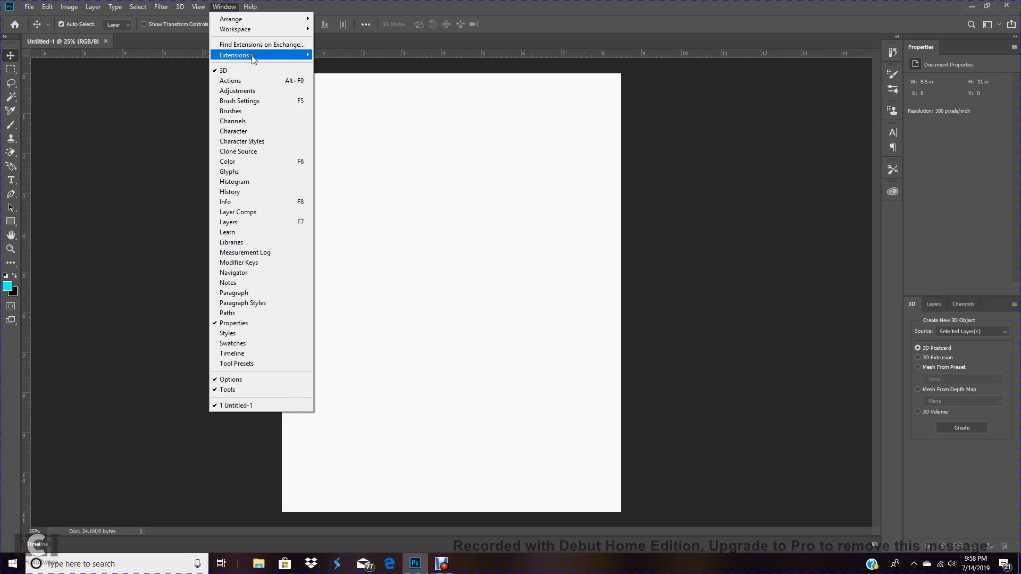
mouse_move(260, 33)
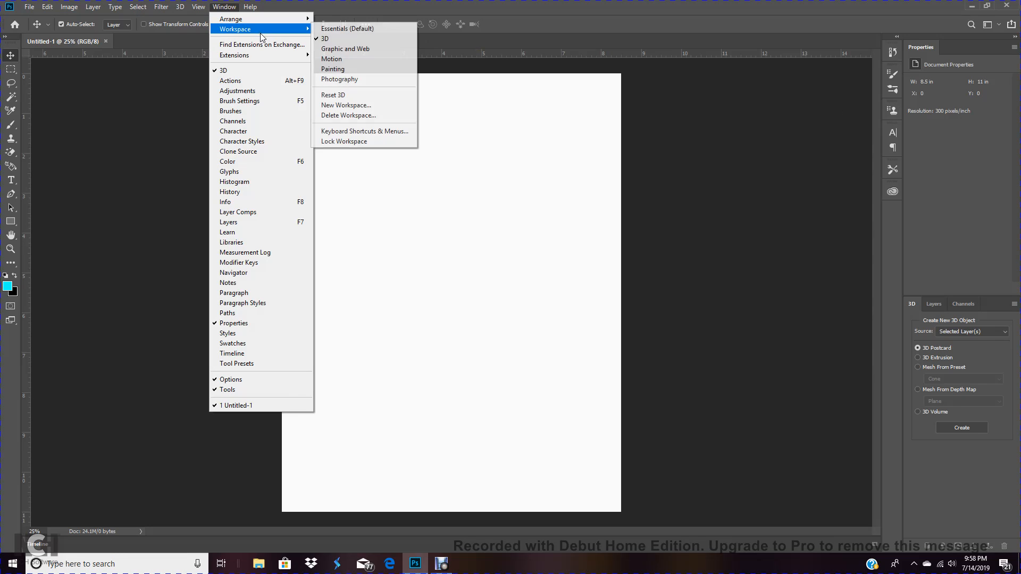
left_click(347, 30)
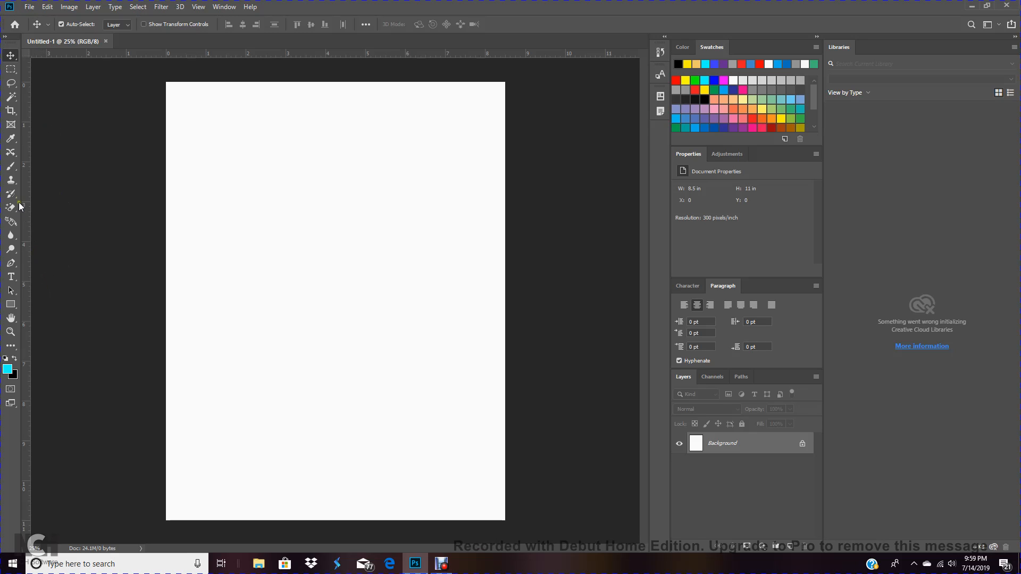
Add a text layer reading "hi" on the upper left of the page and set its size to 72 pt
left_click(11, 276)
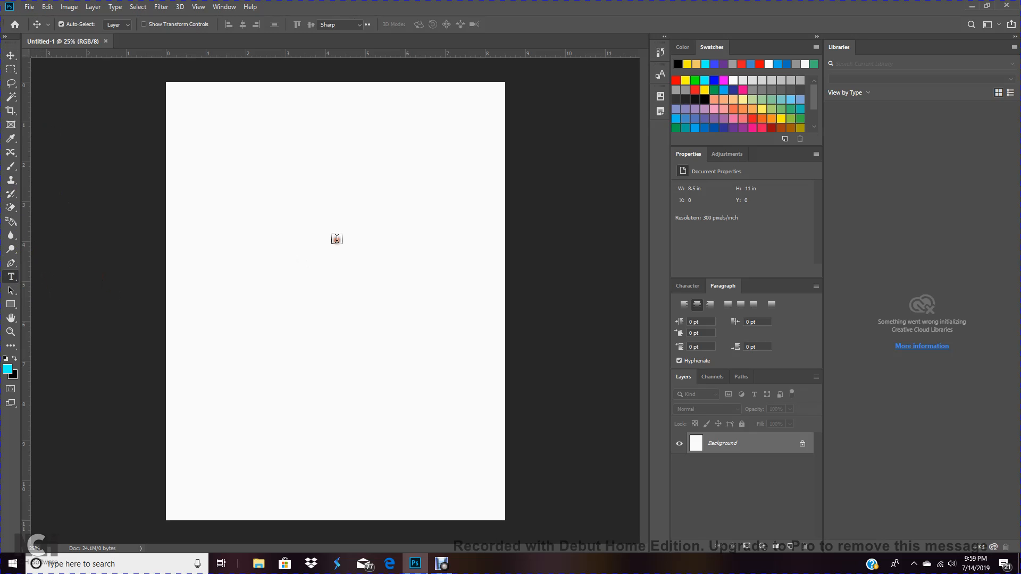
left_click(272, 241)
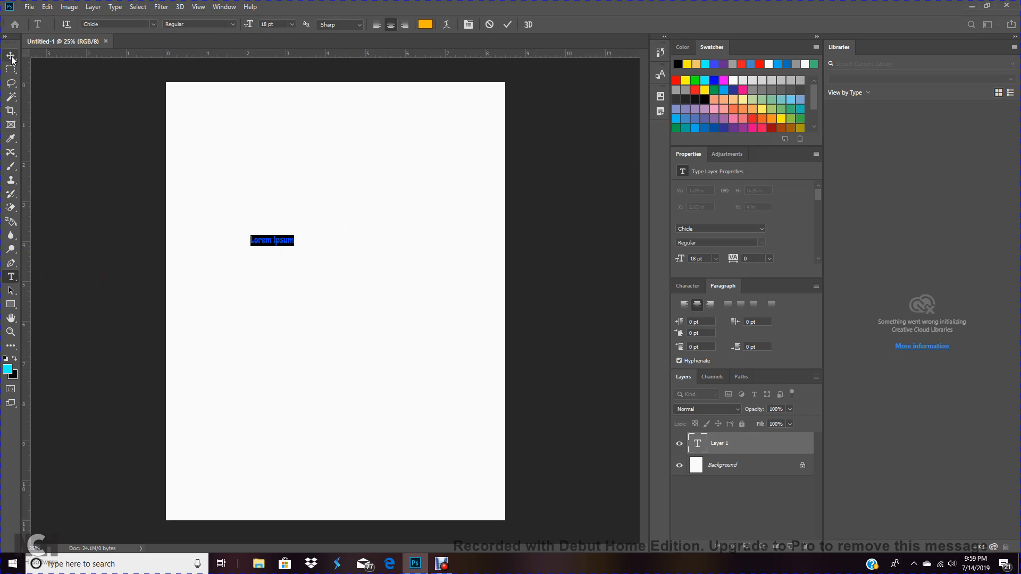
type("hi")
left_click_drag(278, 250, 271, 256)
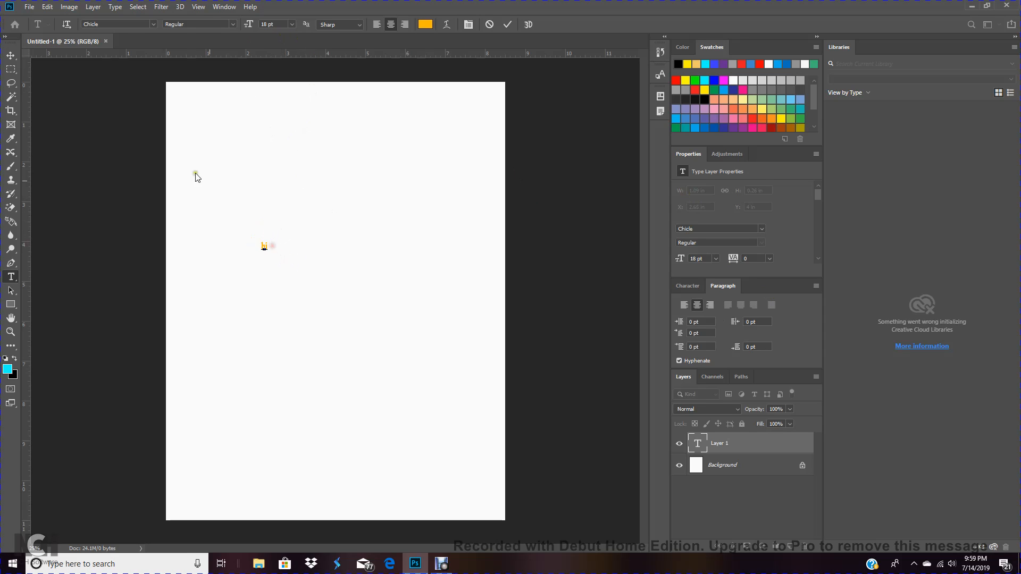
left_click(11, 55)
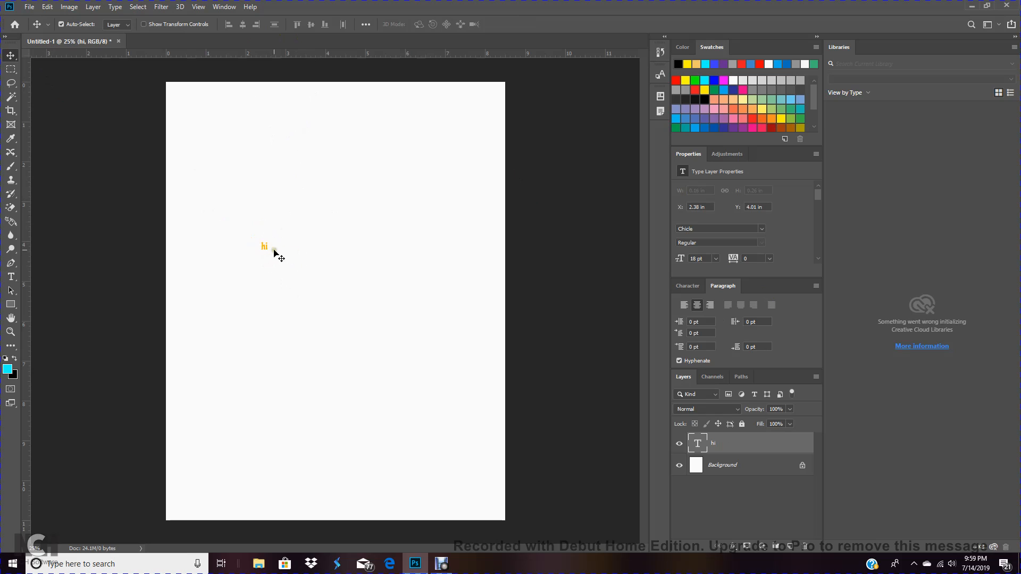
left_click(716, 259)
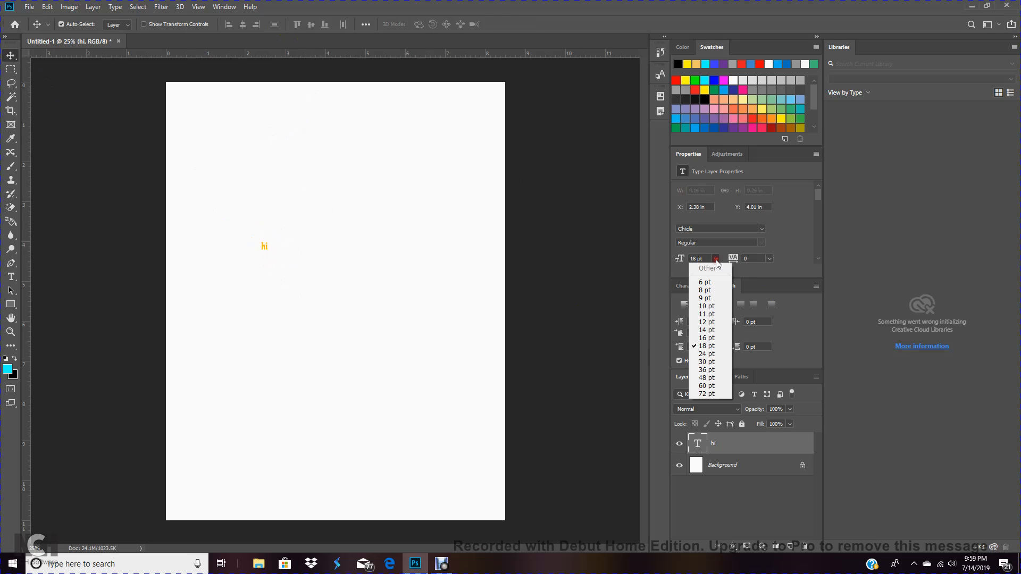
left_click(716, 394)
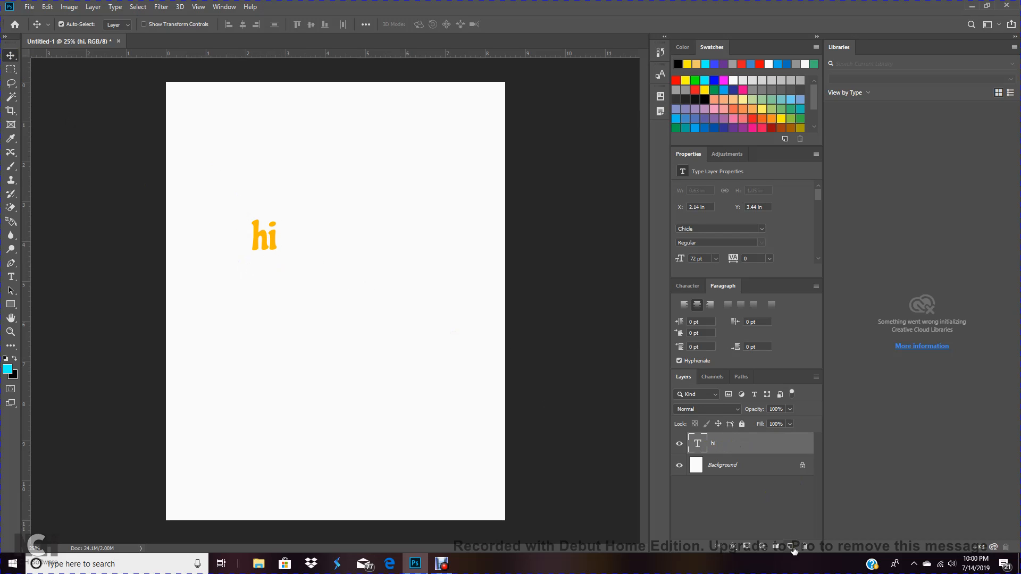
Create a new layer and paint a cyan scribble across the middle of the page
left_click(791, 546)
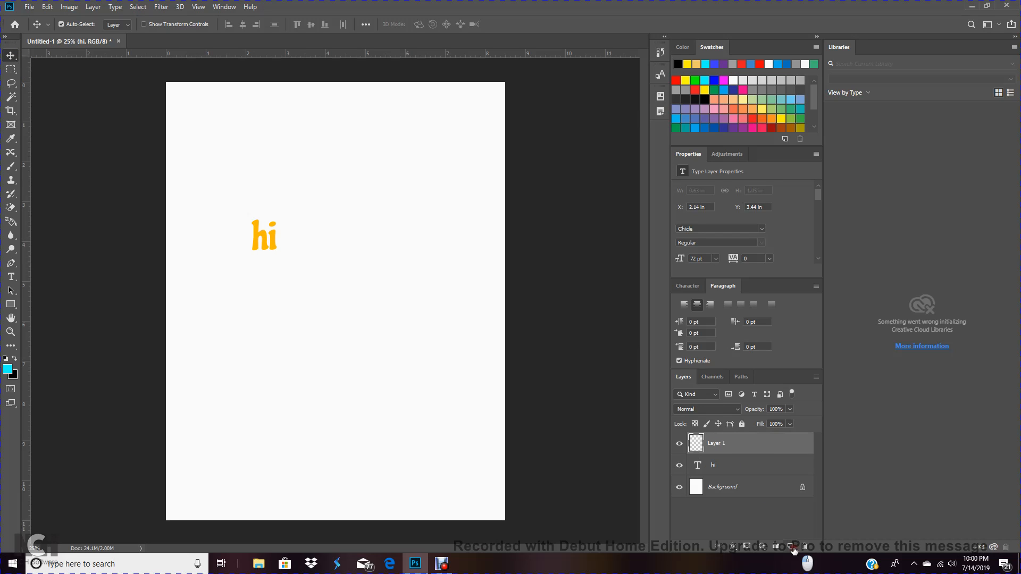
left_click(12, 167)
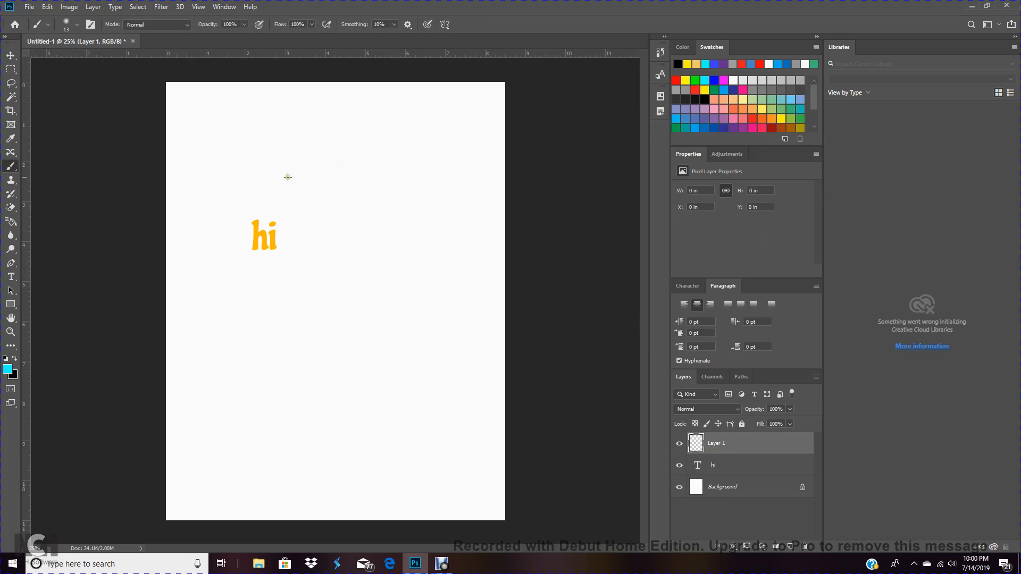
mouse_move(243, 168)
left_mouse_down()
mouse_move(295, 201)
mouse_move(323, 160)
mouse_move(359, 297)
mouse_move(293, 316)
mouse_move(285, 262)
mouse_move(306, 239)
mouse_move(384, 205)
mouse_move(368, 222)
mouse_move(412, 314)
mouse_move(398, 336)
mouse_move(424, 367)
left_mouse_up()
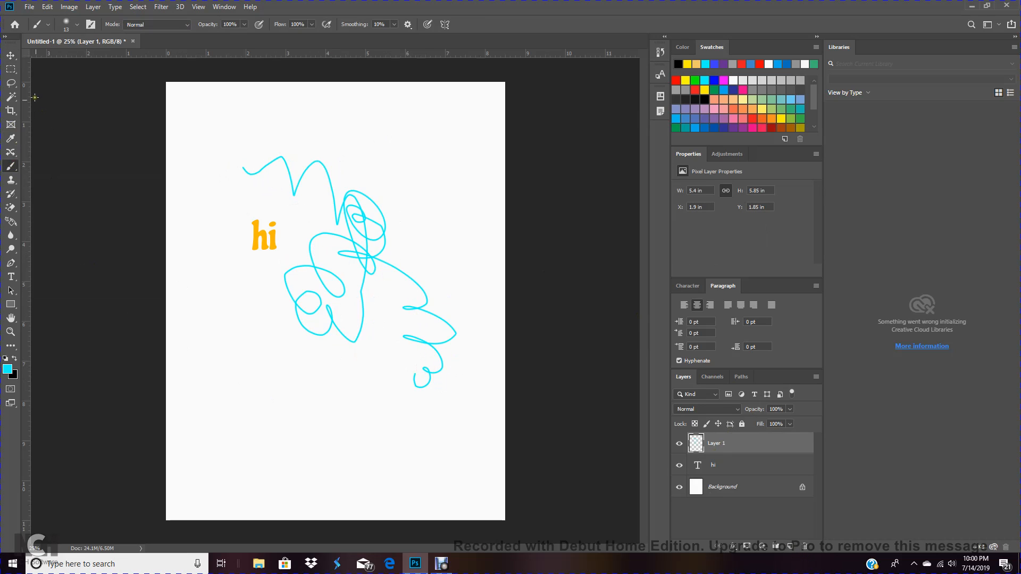
Add another new layer, pick red, and paint a thin vertical line near the page's left edge
left_click(10, 56)
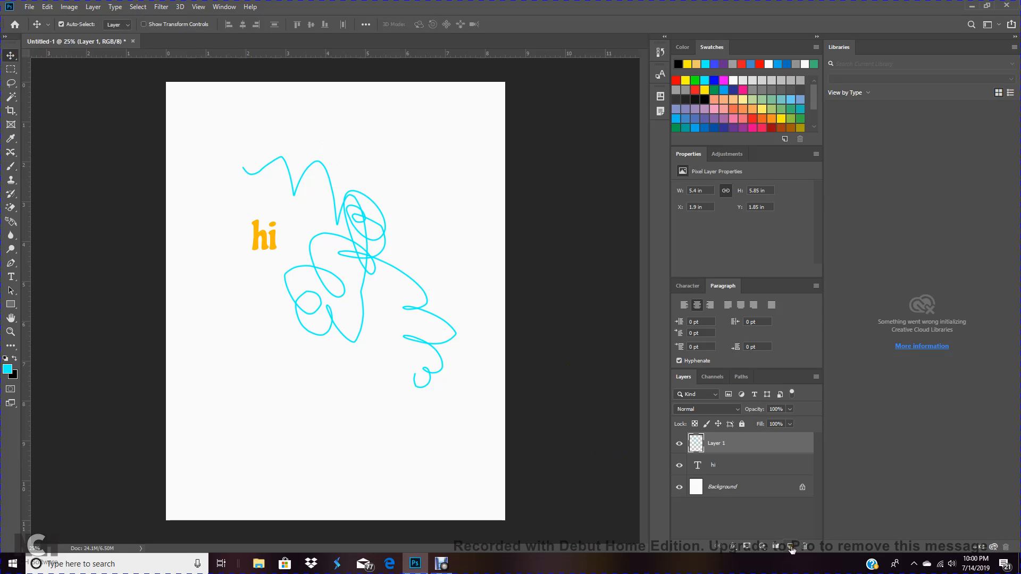
left_click(790, 546)
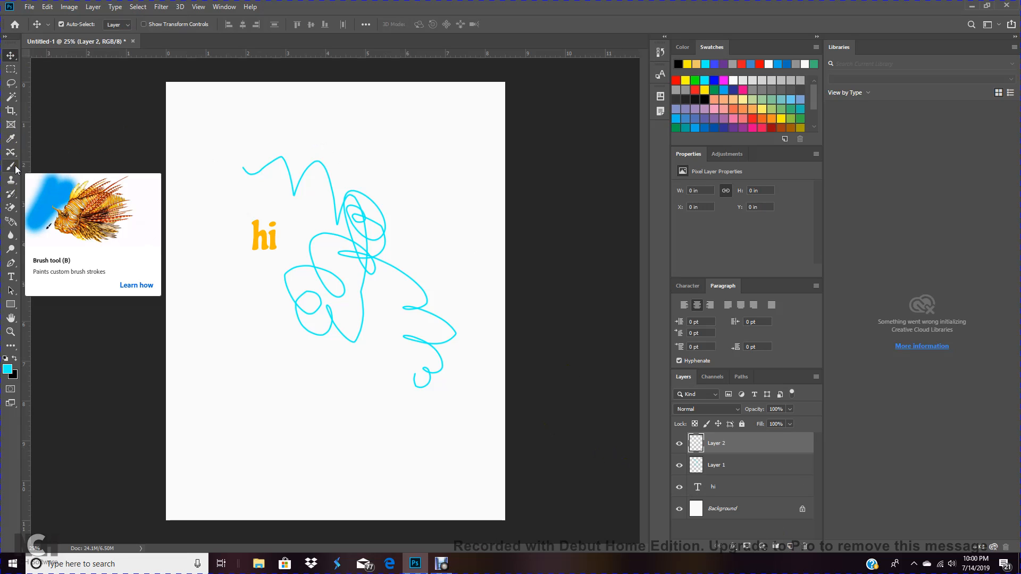
left_click(743, 64)
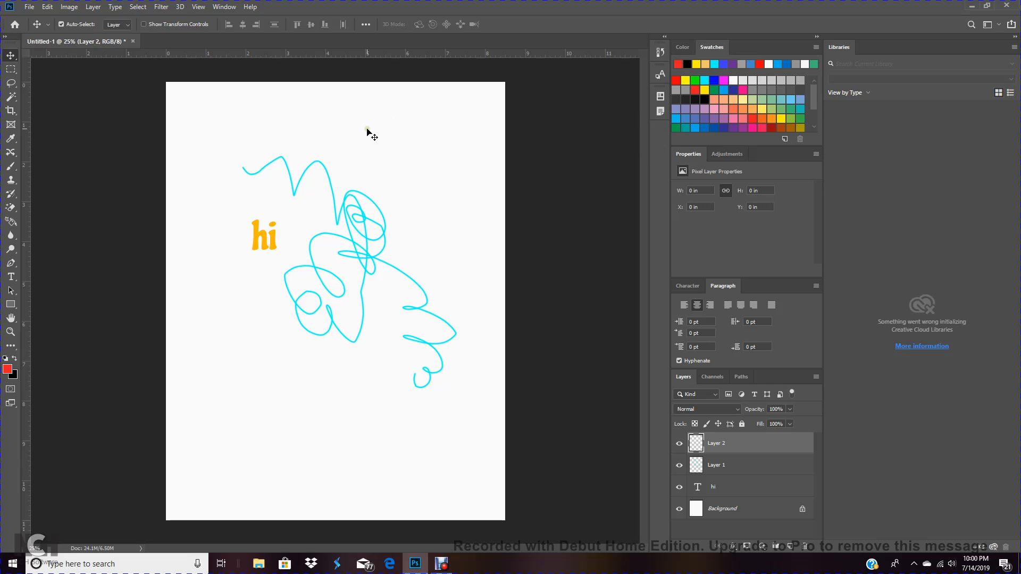
left_click(13, 168)
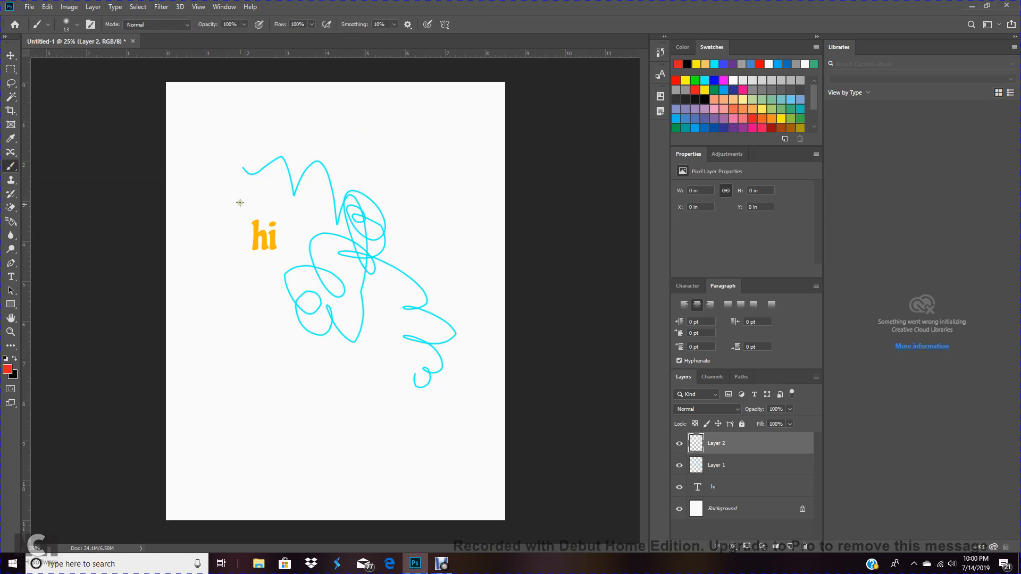
left_click_drag(211, 143, 252, 472)
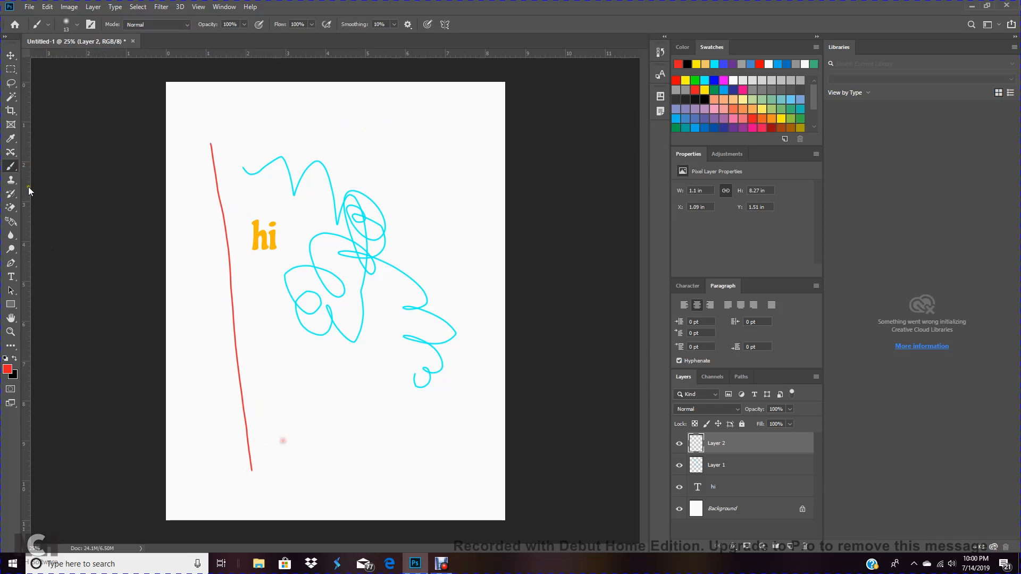
Increase the brush size to about 117 px and paint a large red loop over the scribble
left_click(78, 25)
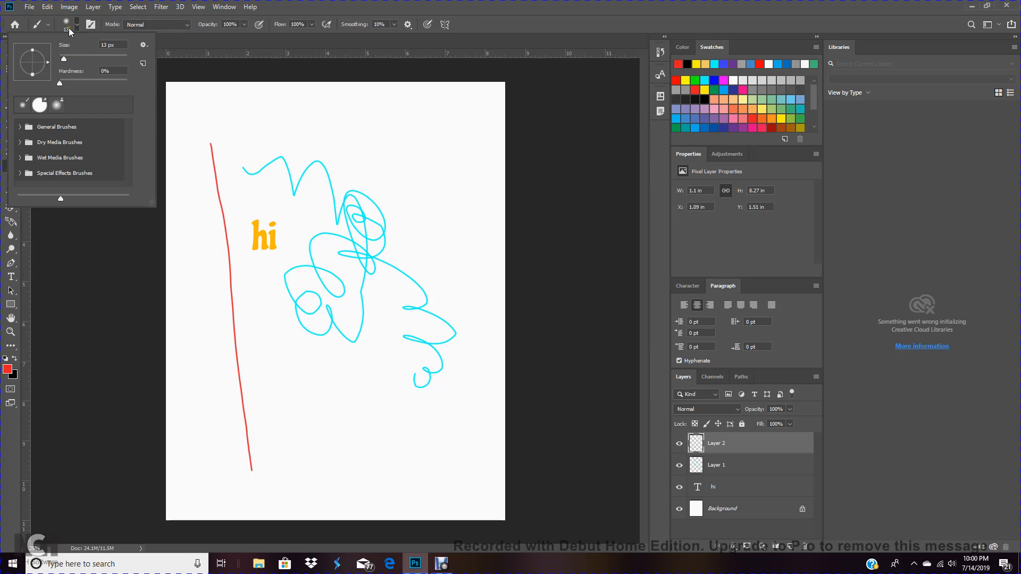
left_click_drag(65, 59, 80, 62)
mouse_move(234, 103)
left_mouse_down()
mouse_move(343, 457)
mouse_move(361, 187)
mouse_move(378, 157)
mouse_move(430, 290)
mouse_move(270, 387)
mouse_move(275, 220)
mouse_move(332, 135)
mouse_move(404, 223)
mouse_move(394, 325)
left_mouse_up()
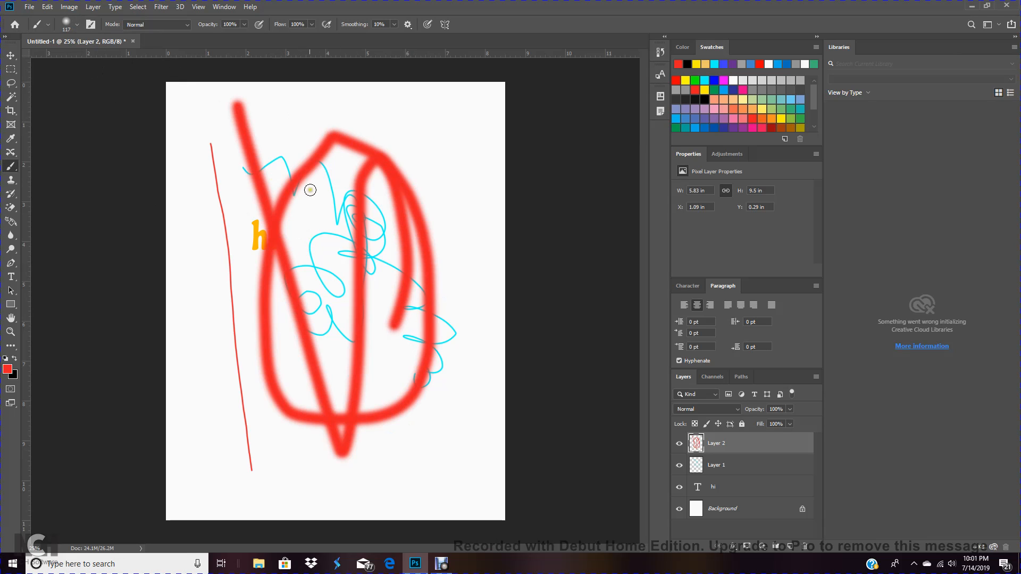
Dab scattered red spots and short strokes around the loop
left_click(298, 102)
left_click(397, 108)
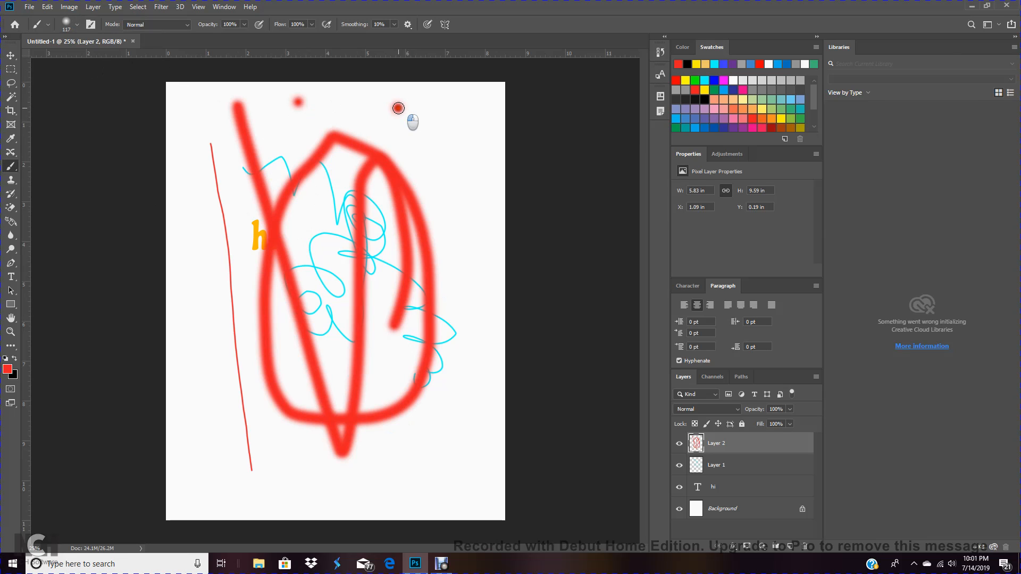
left_click(431, 169)
left_click(448, 264)
left_click(453, 352)
left_click(441, 428)
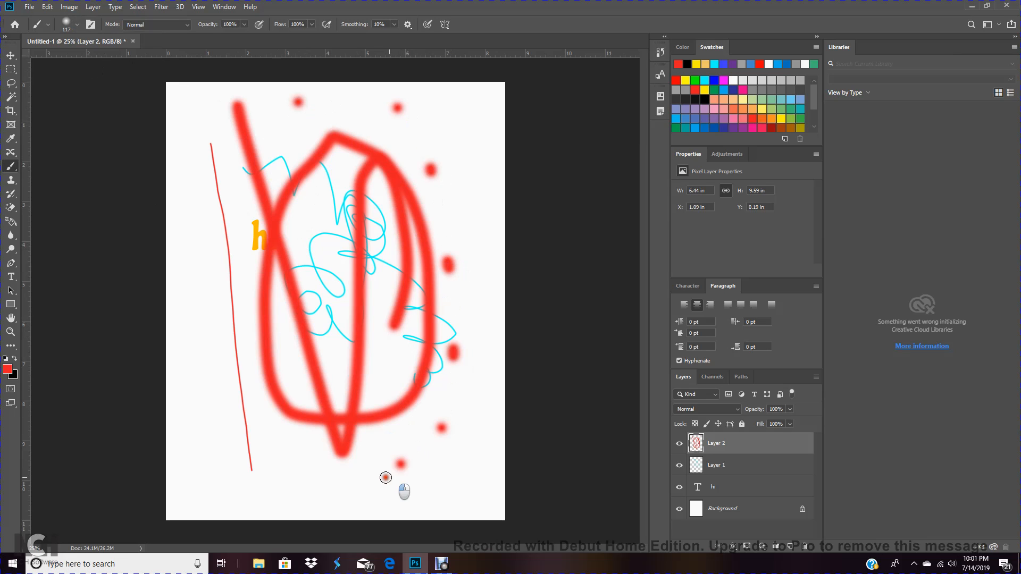
left_click_drag(404, 464, 390, 475)
left_click_drag(360, 475, 344, 475)
left_click(285, 446)
left_click_drag(263, 377, 264, 352)
left_click(275, 280)
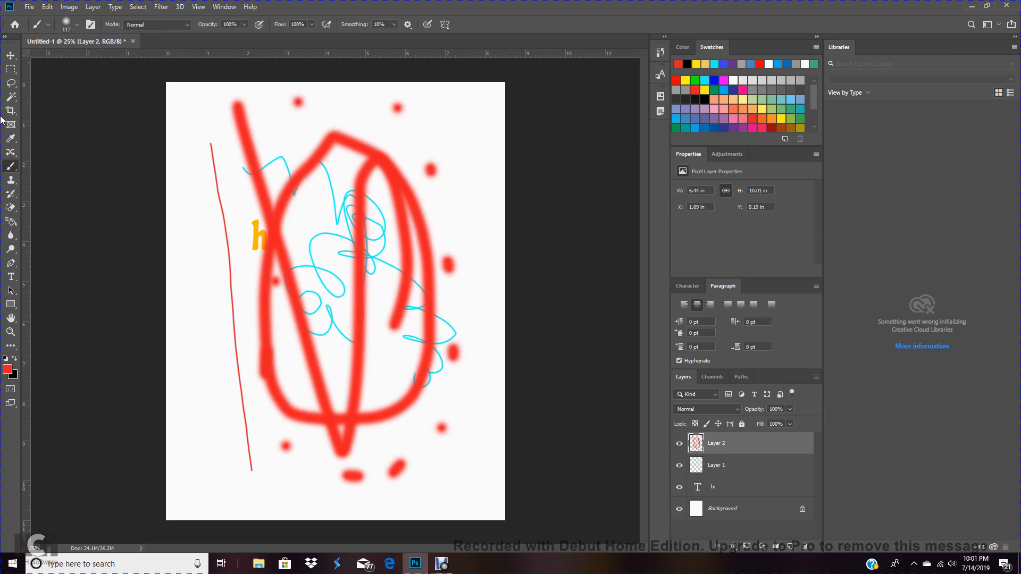
Toggle the visibility of the two painted layers off and back on to compare the canvas
left_click(12, 56)
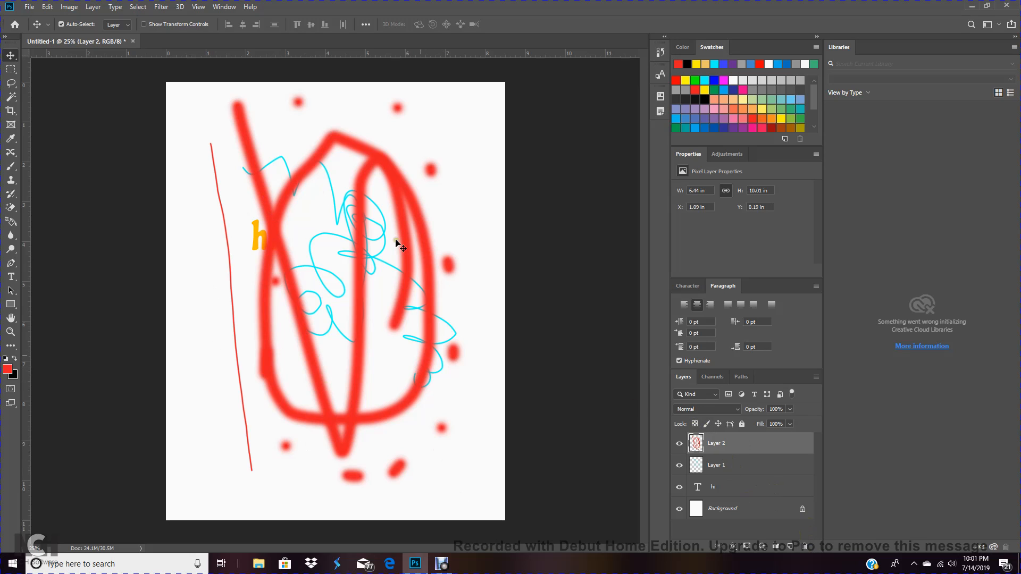
left_click(679, 446)
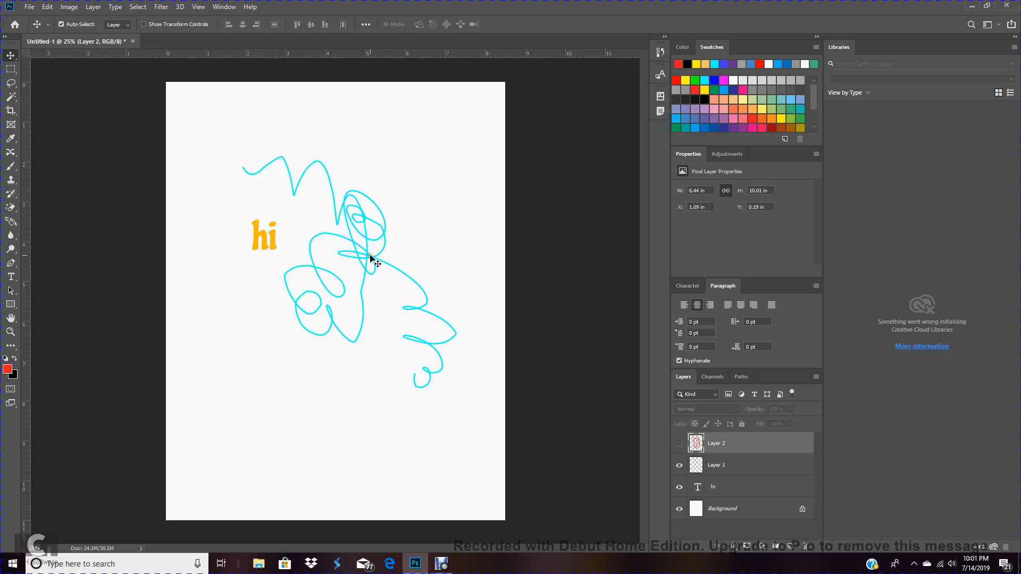
left_click(678, 468)
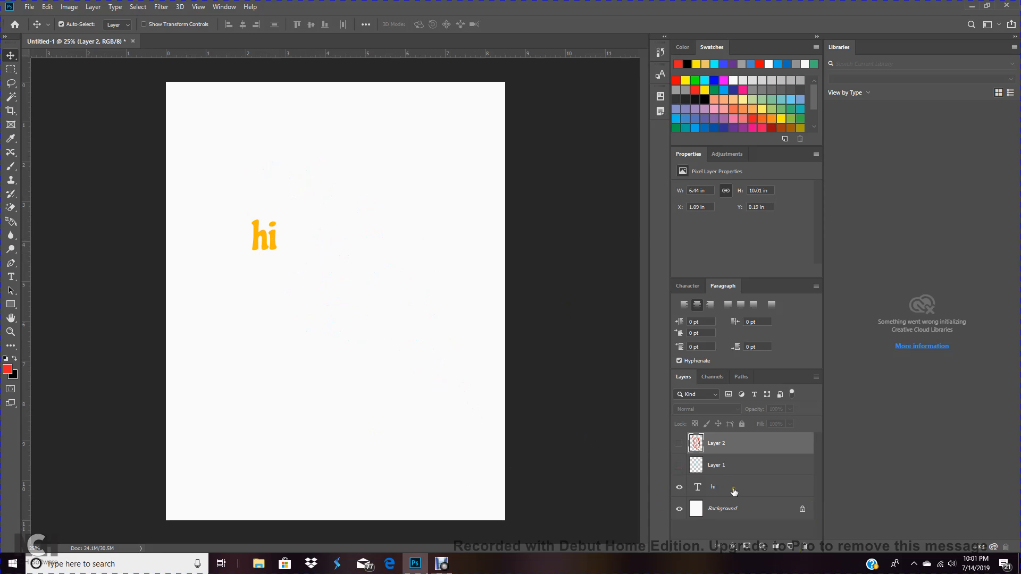
left_click(680, 465)
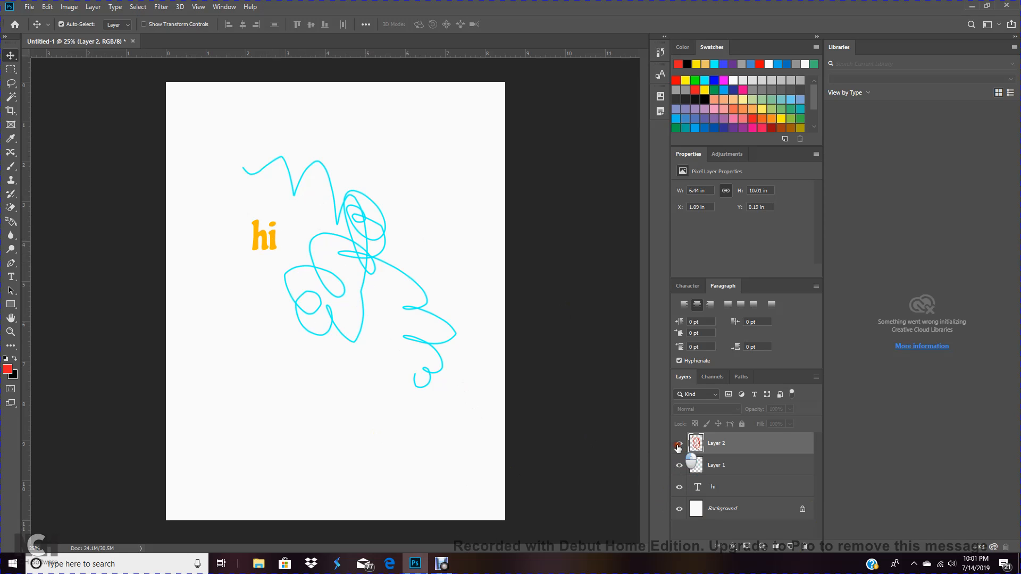
left_click(679, 443)
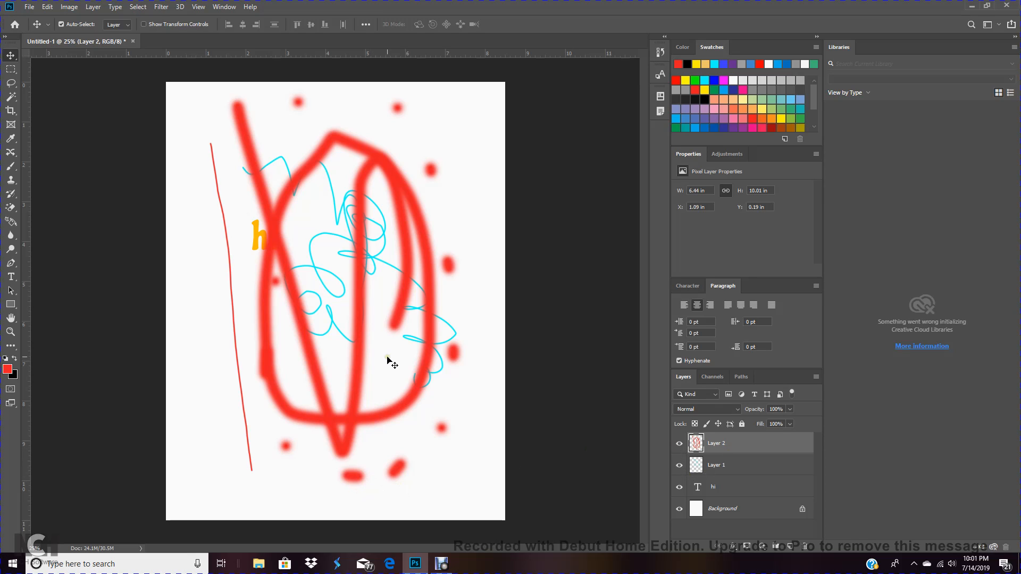
Delete both painted layers, the red one and the cyan one
left_click(805, 546)
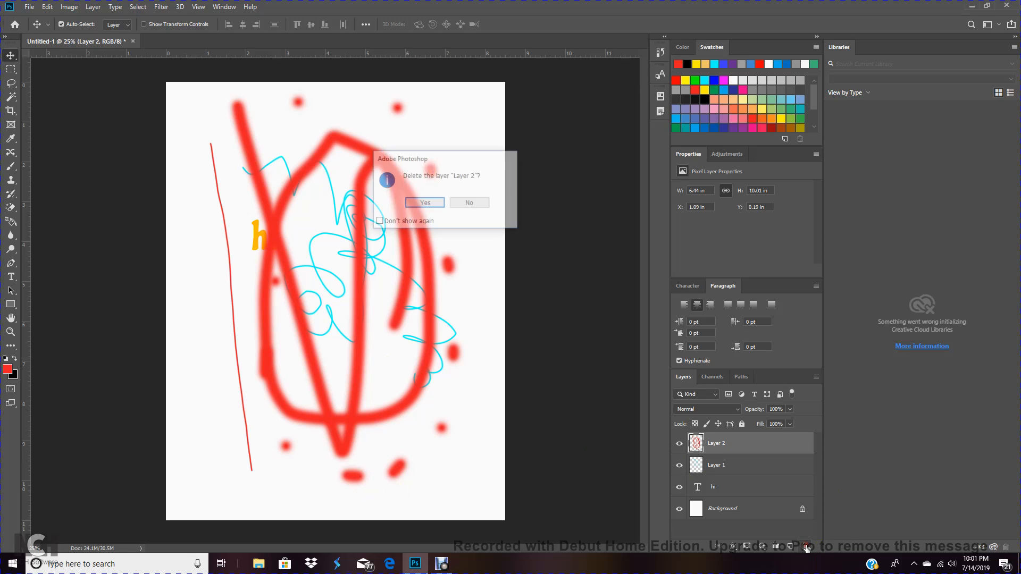
left_click(436, 205)
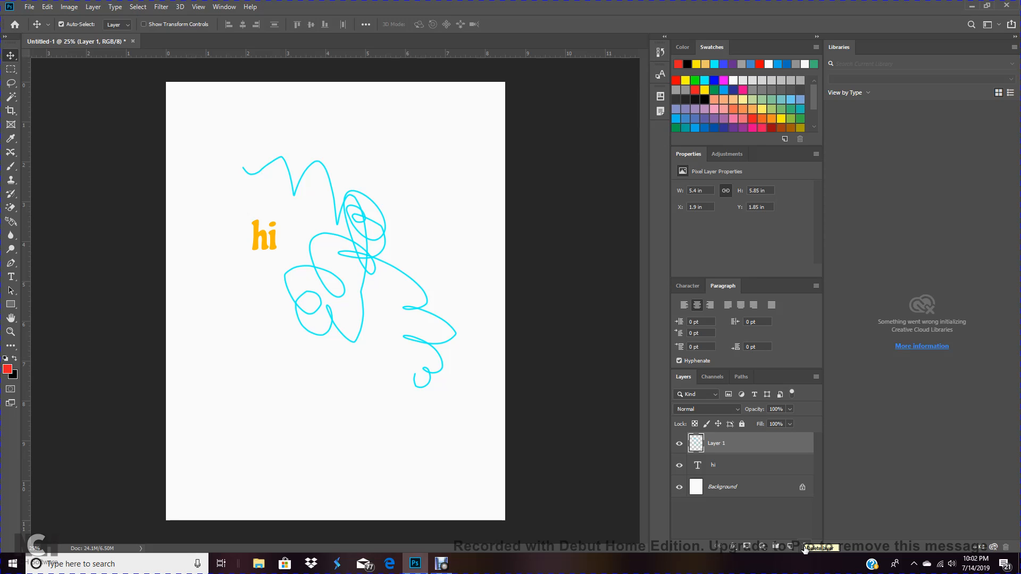
left_click(805, 547)
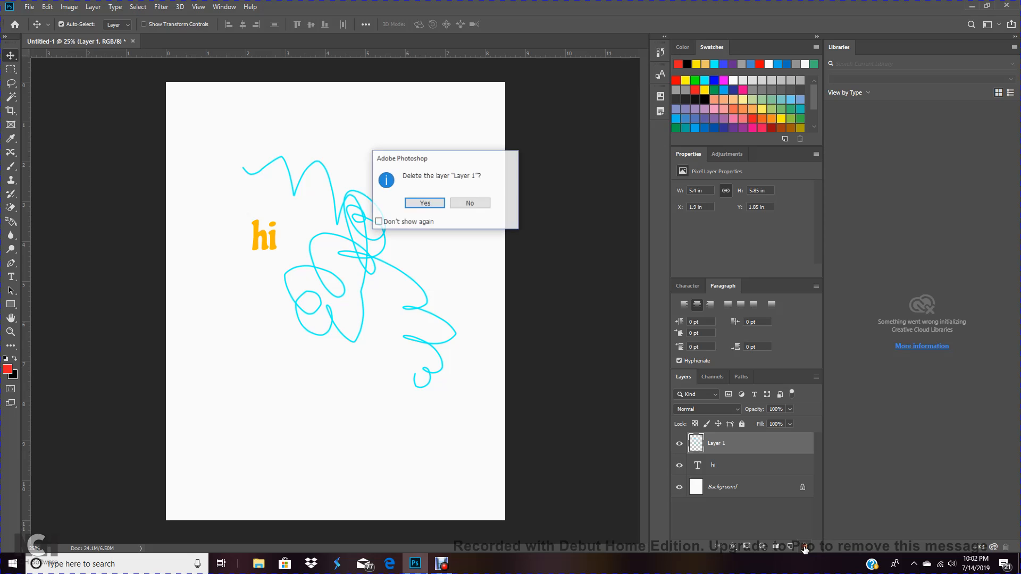
left_click(416, 204)
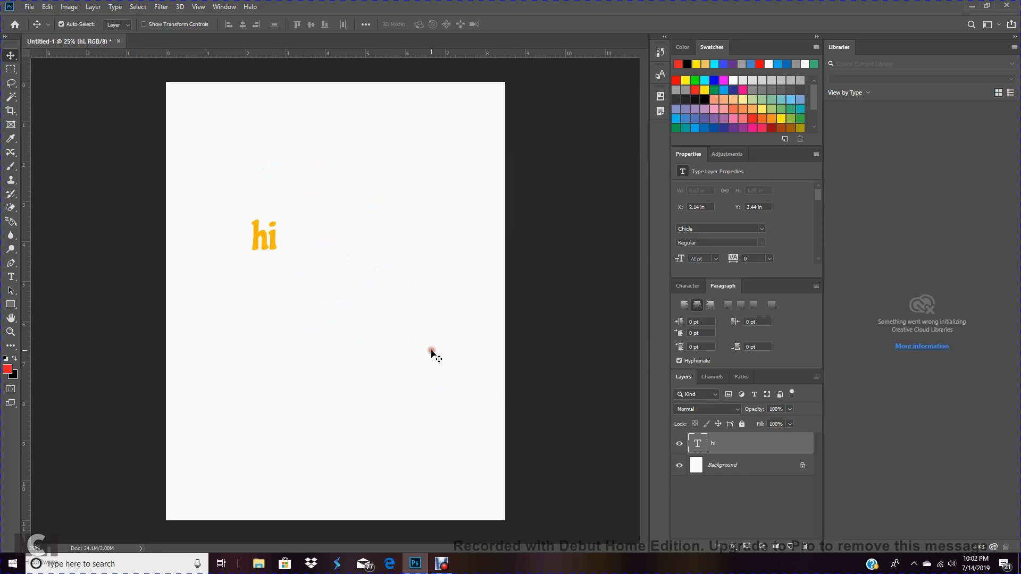
Add a new layer above the hi text and type the word hello below it
left_click(523, 367)
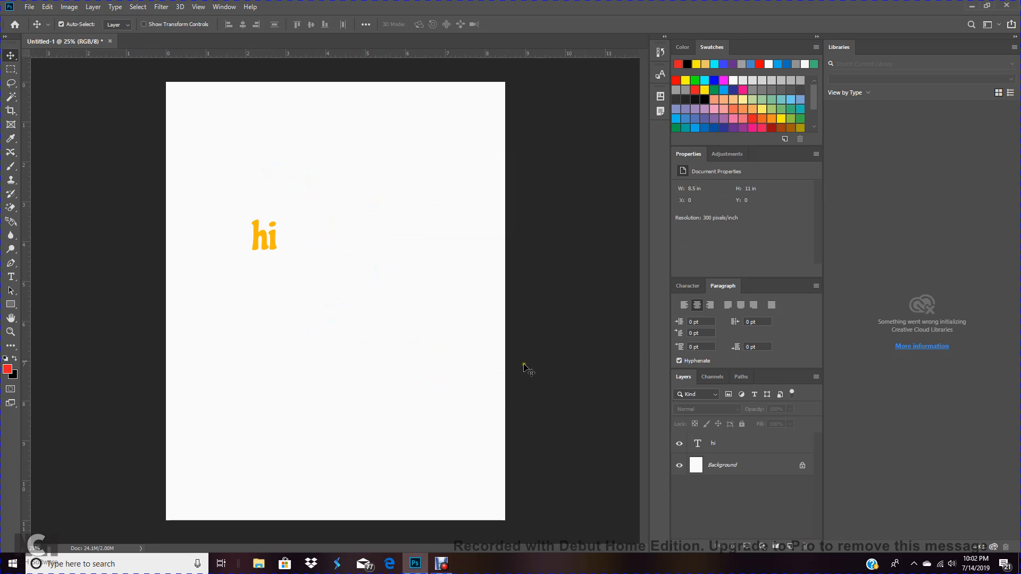
left_click(711, 443)
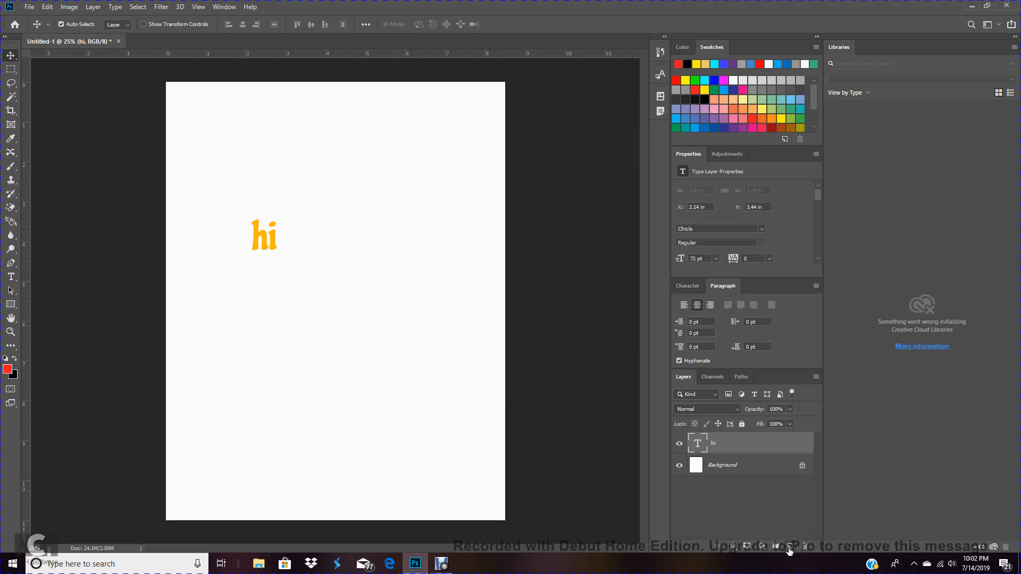
left_click(790, 547)
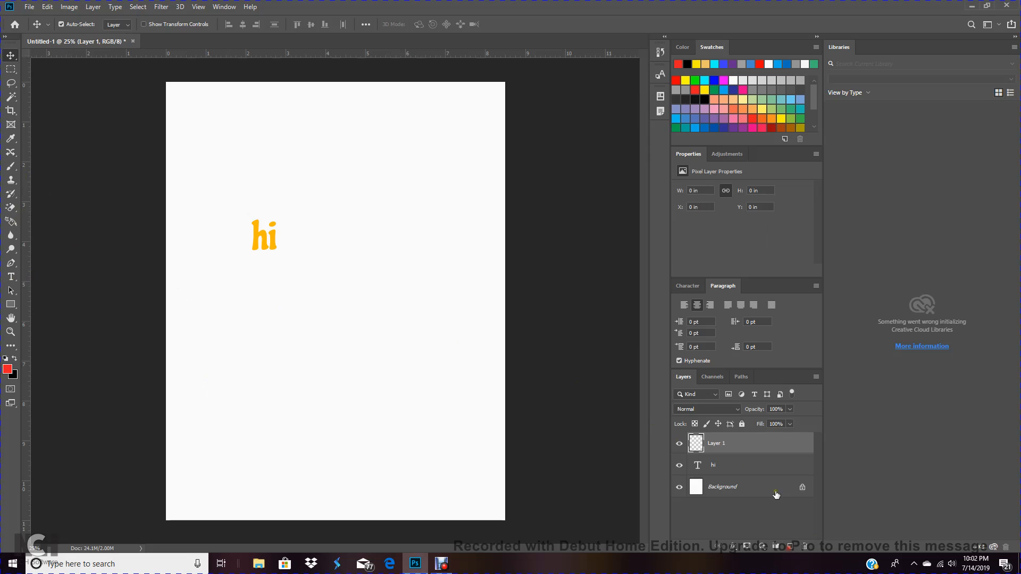
left_click(11, 277)
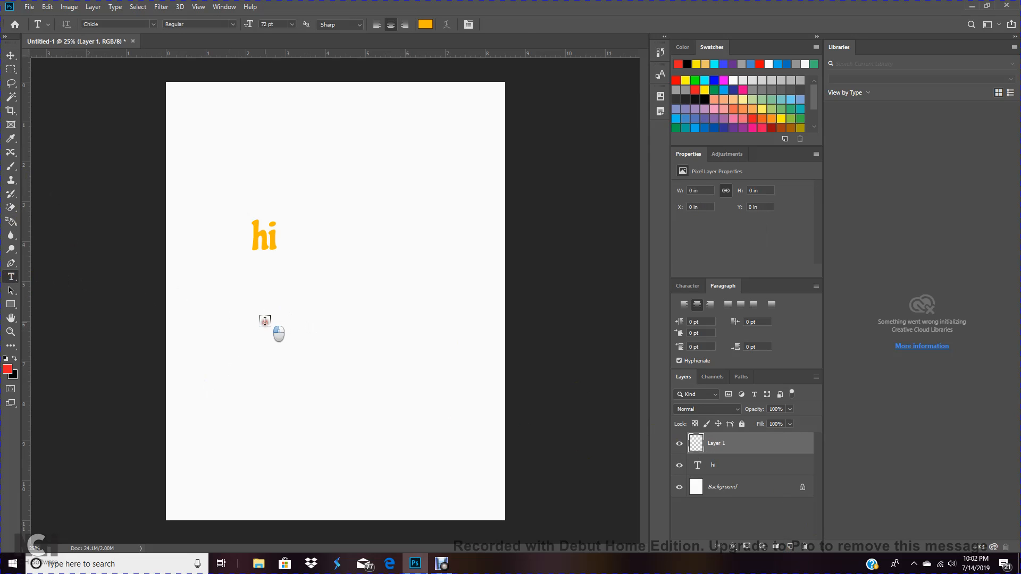
left_click(265, 321)
type("he")
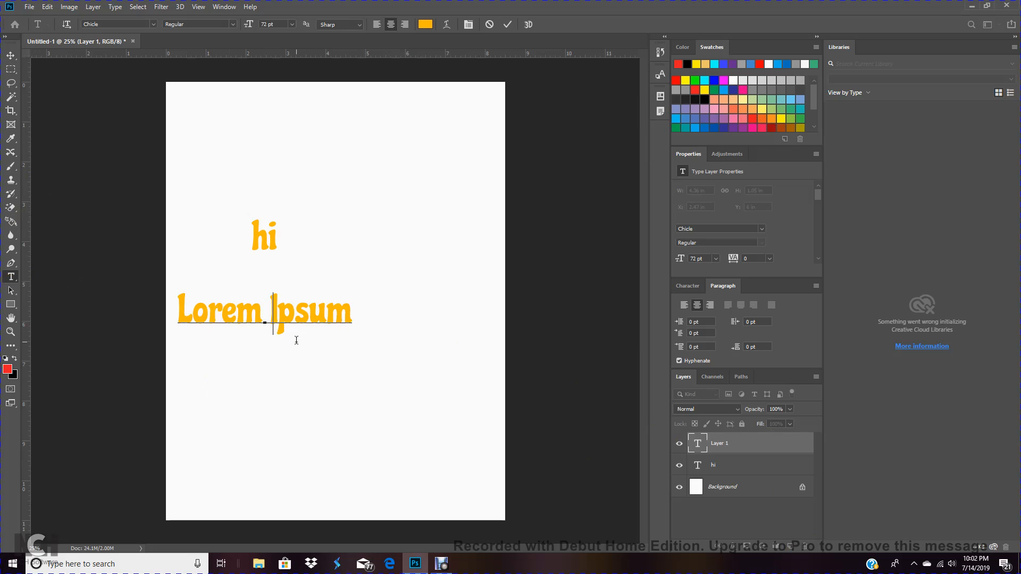
type("llo")
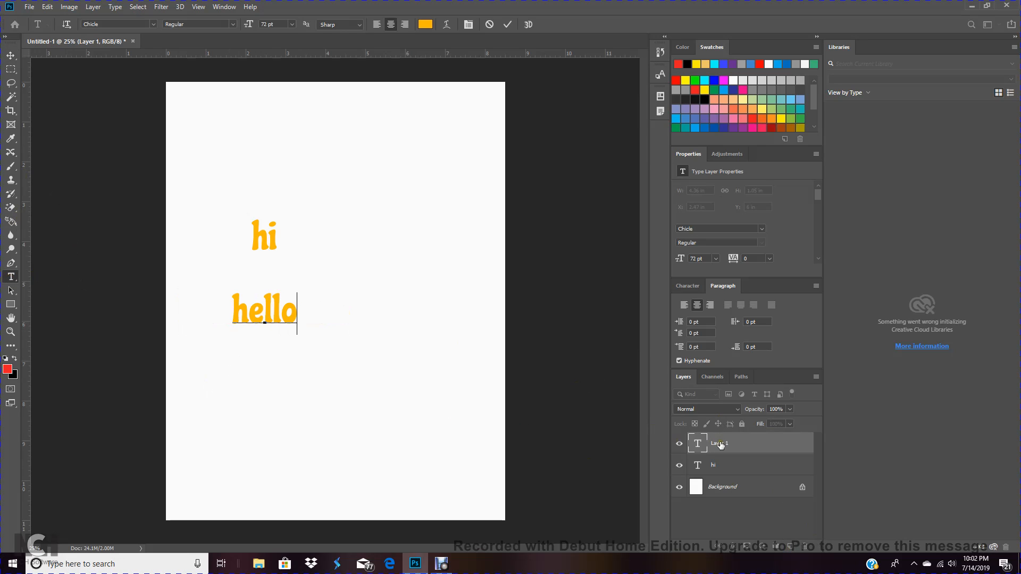
left_click(508, 24)
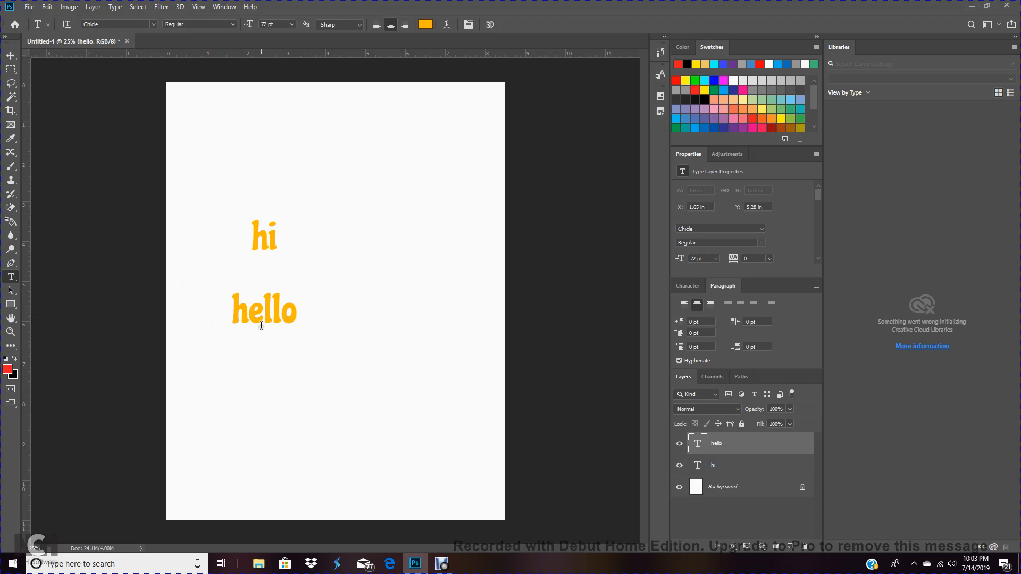
Move the hello text just under hi and set its text color to blue #1307ff
left_click(10, 55)
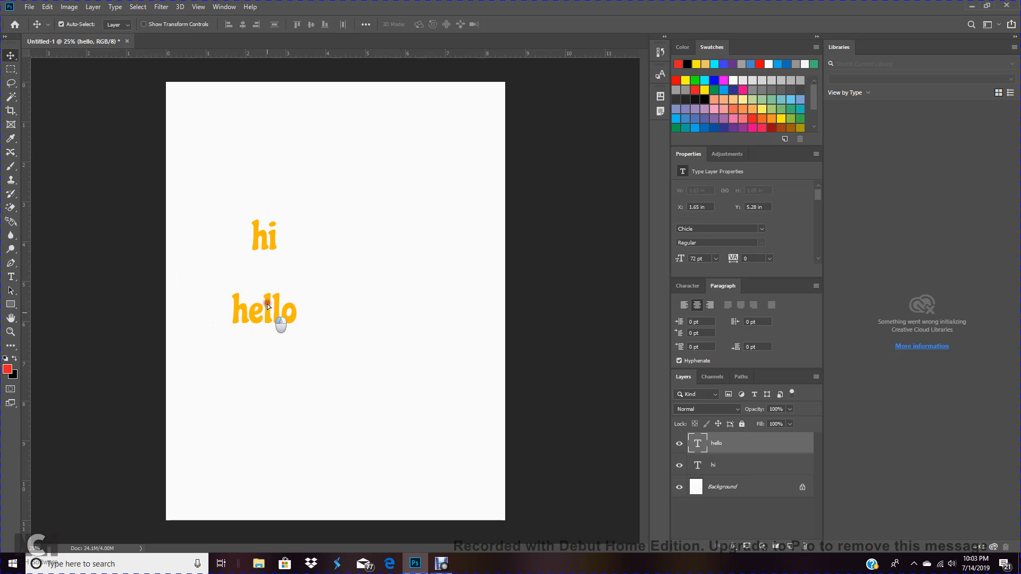
left_click_drag(267, 304, 278, 273)
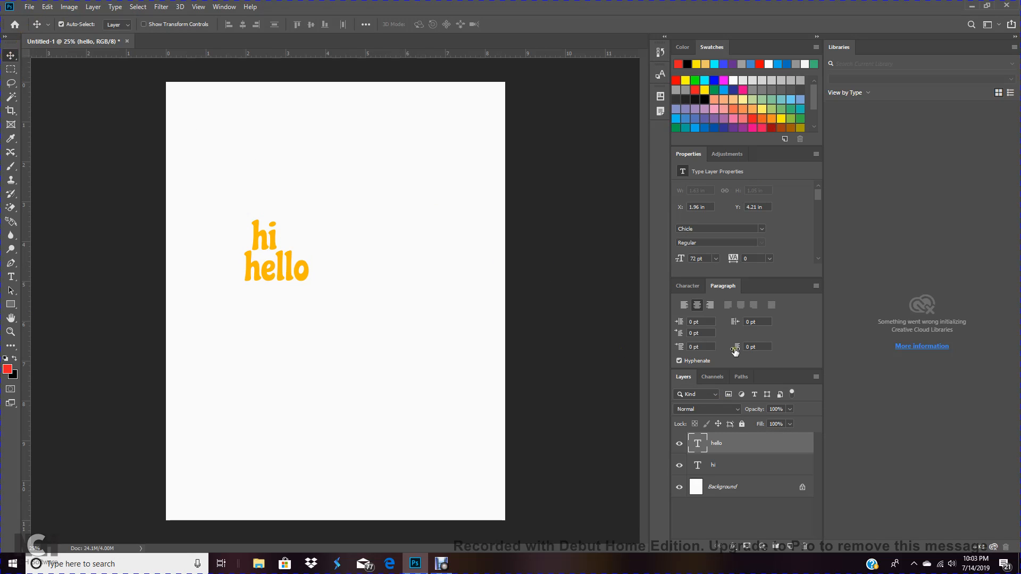
left_click(714, 80)
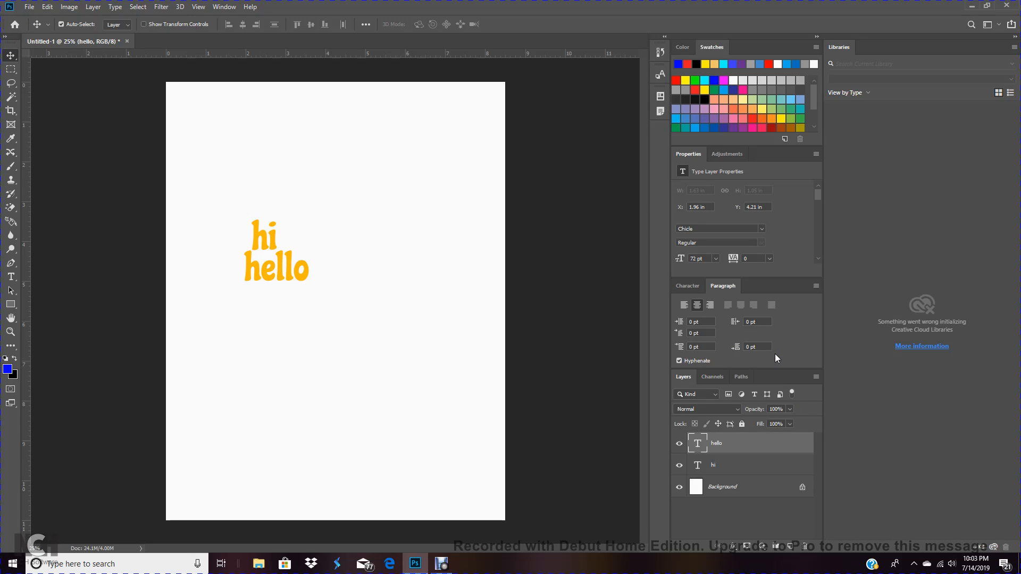
left_click(687, 286)
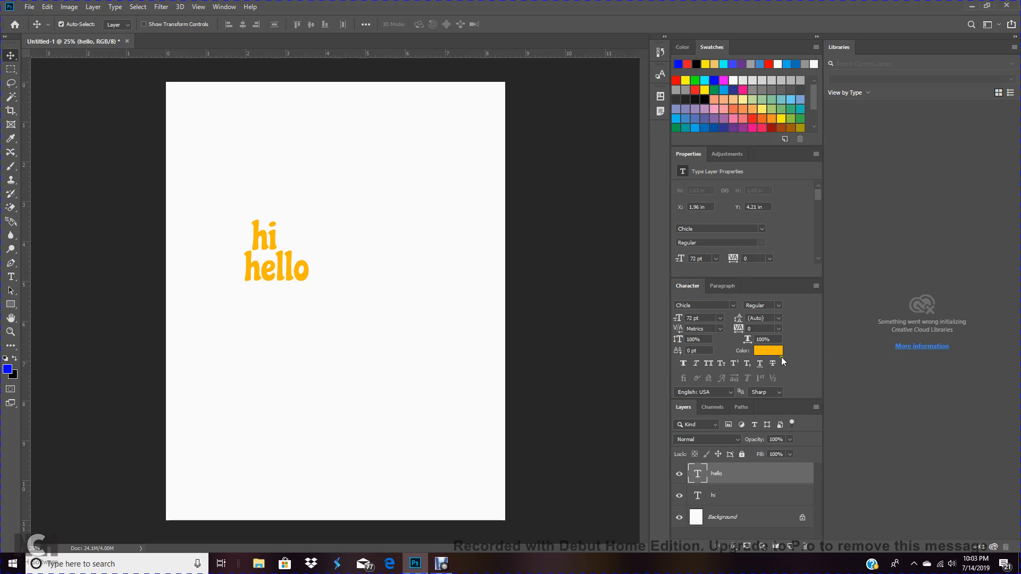
left_click(777, 352)
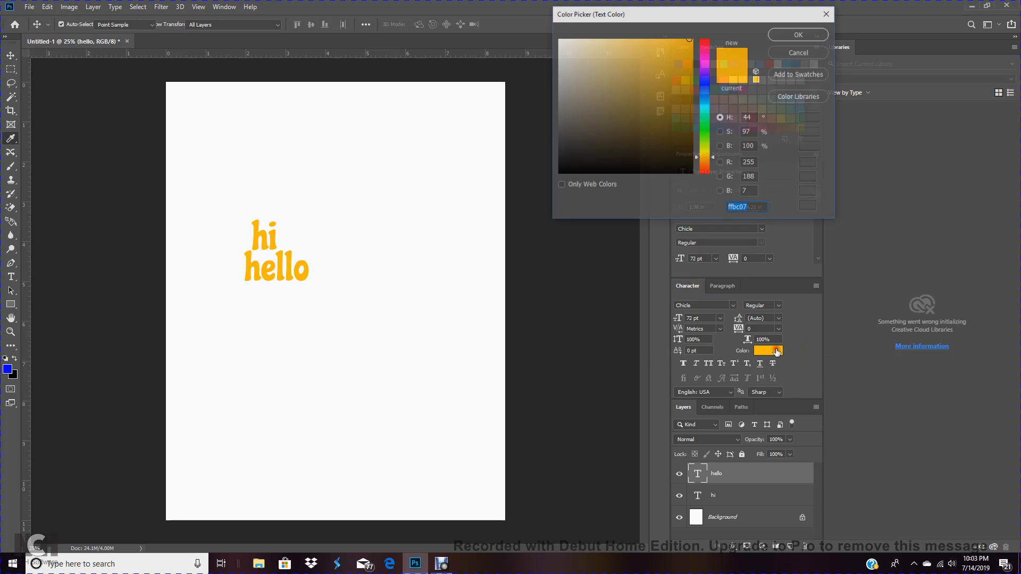
left_click(702, 82)
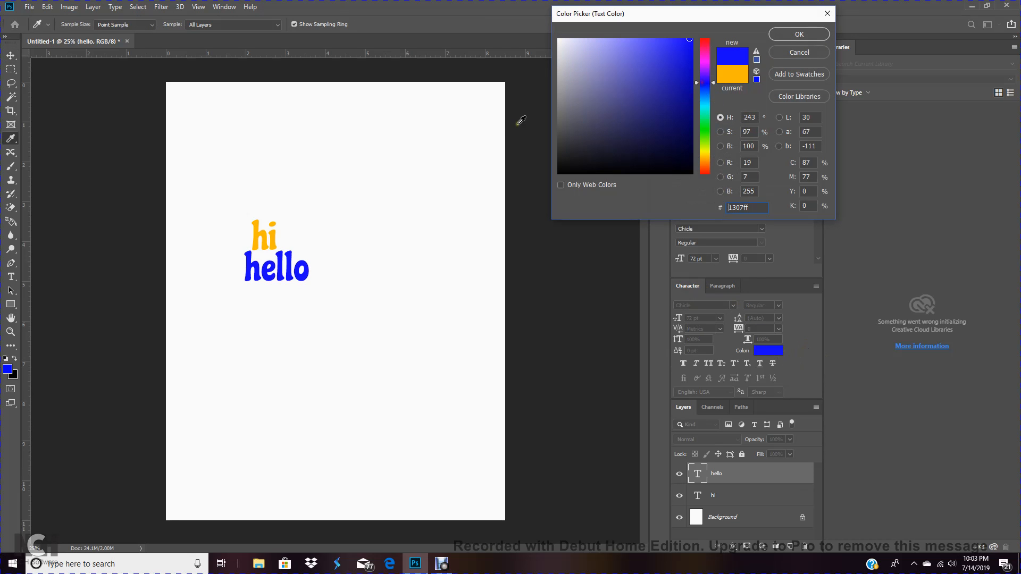
left_click(800, 34)
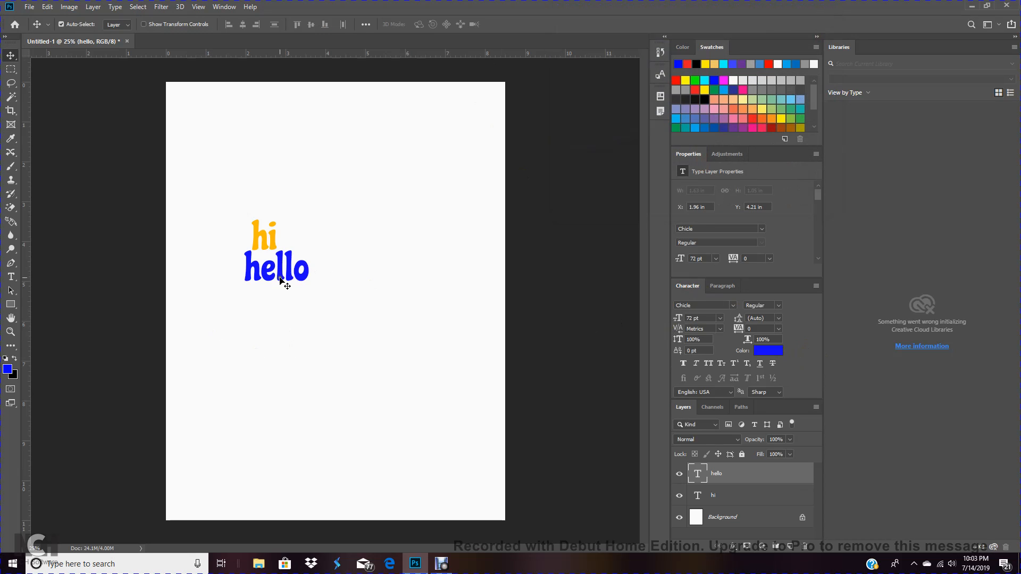
mouse_move(282, 267)
left_mouse_down()
mouse_move(269, 231)
mouse_move(256, 229)
mouse_move(269, 237)
mouse_move(273, 277)
left_mouse_up()
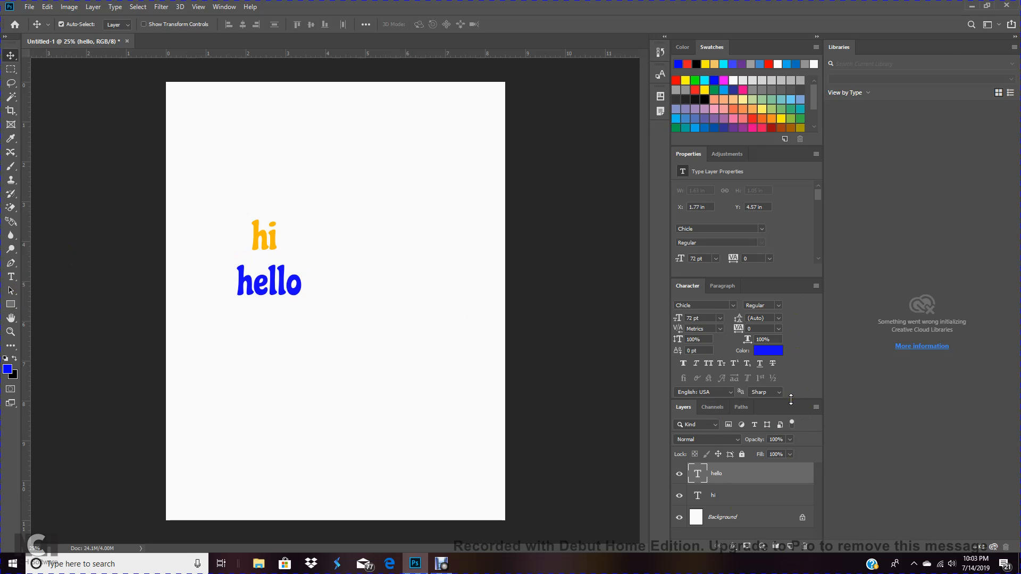
left_click_drag(791, 398, 790, 354)
On a new layer, draw a green (#07ff30) rectangle about 1376 × 1096 px to the right of the text
left_click(790, 548)
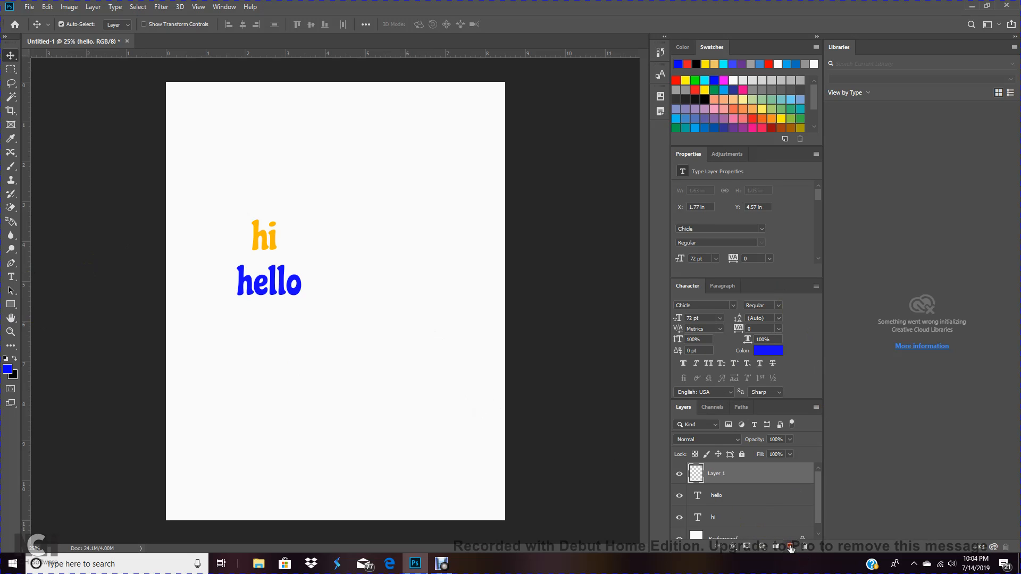
left_click(10, 304)
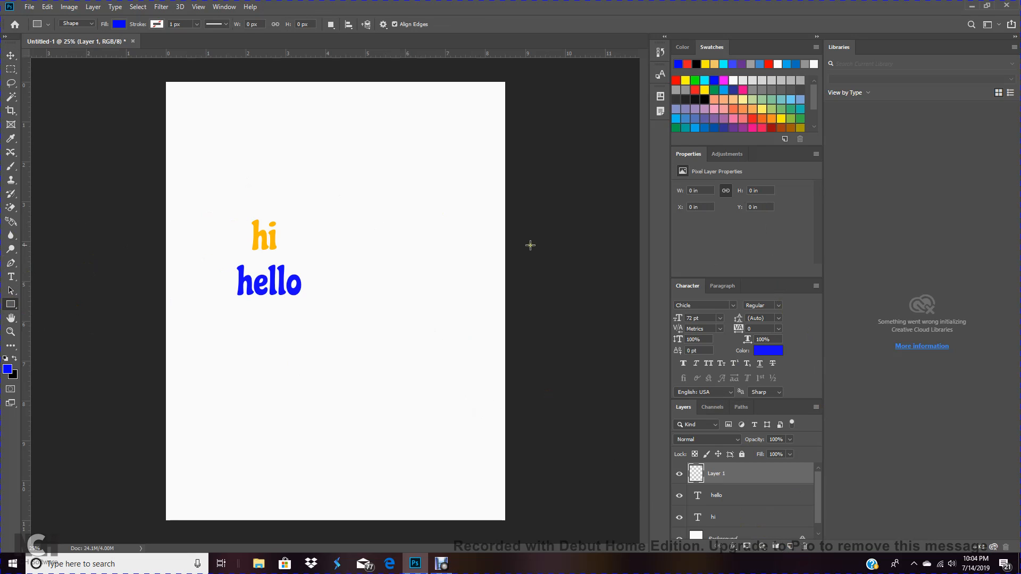
left_click(772, 351)
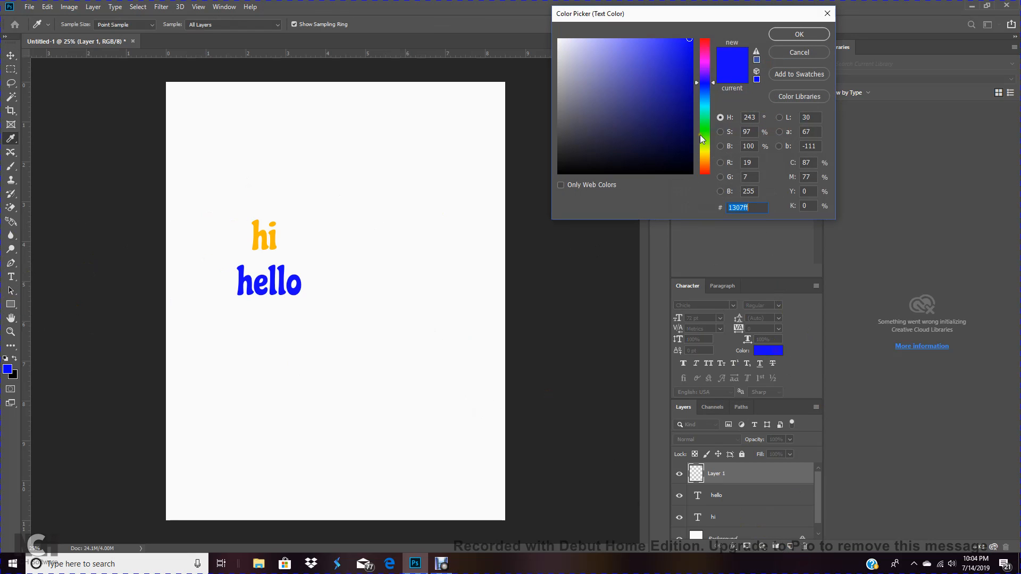
left_click(706, 126)
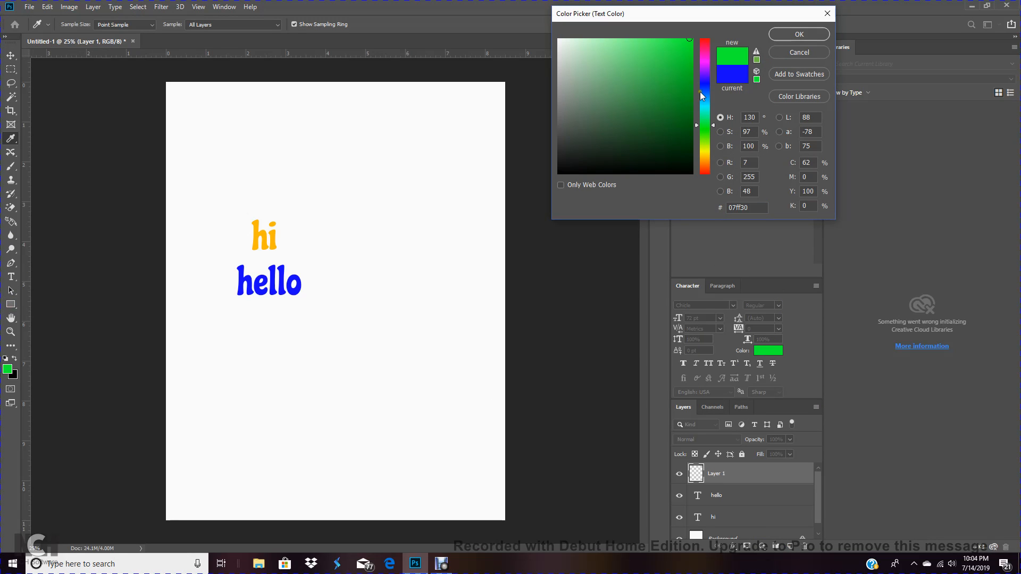
left_click(775, 38)
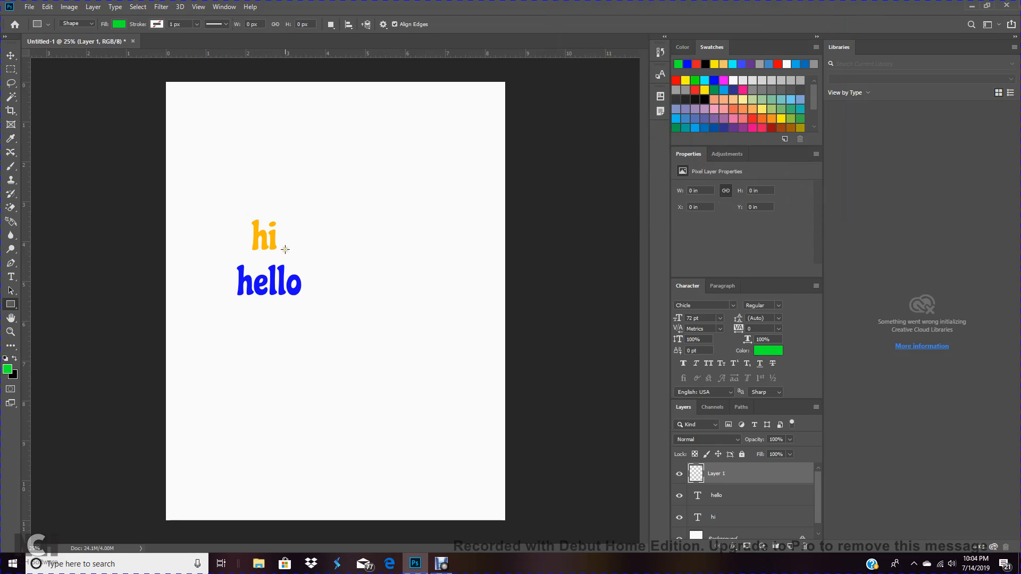
left_click_drag(282, 192, 466, 338)
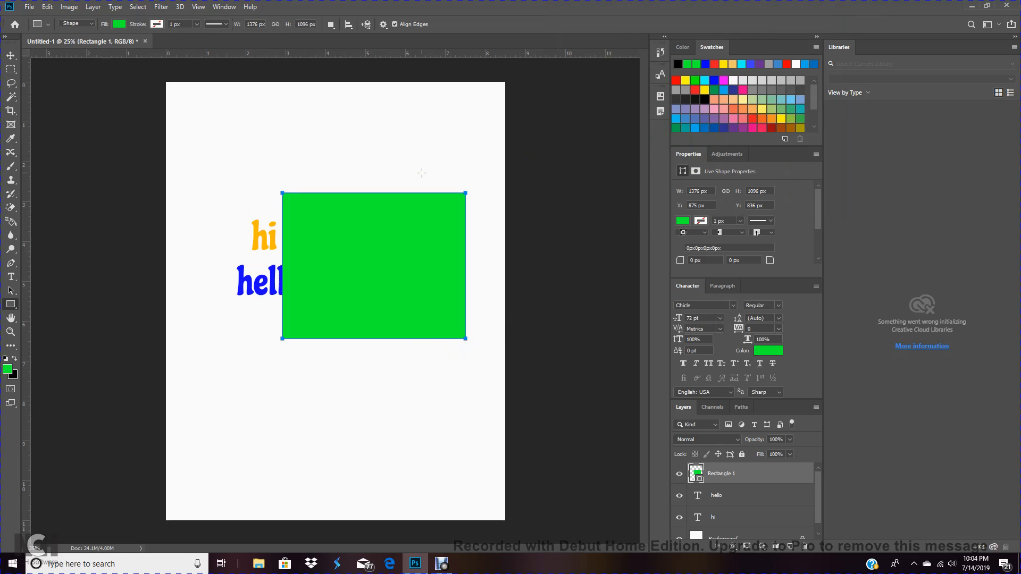
Move the hi and hello texts further left on the page
left_click(11, 56)
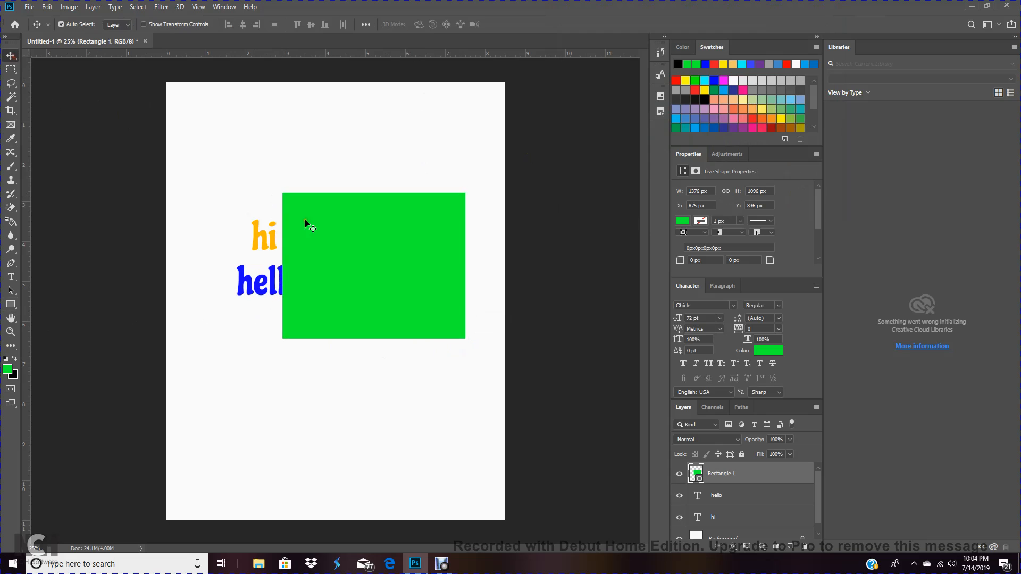
left_click_drag(264, 242, 220, 226)
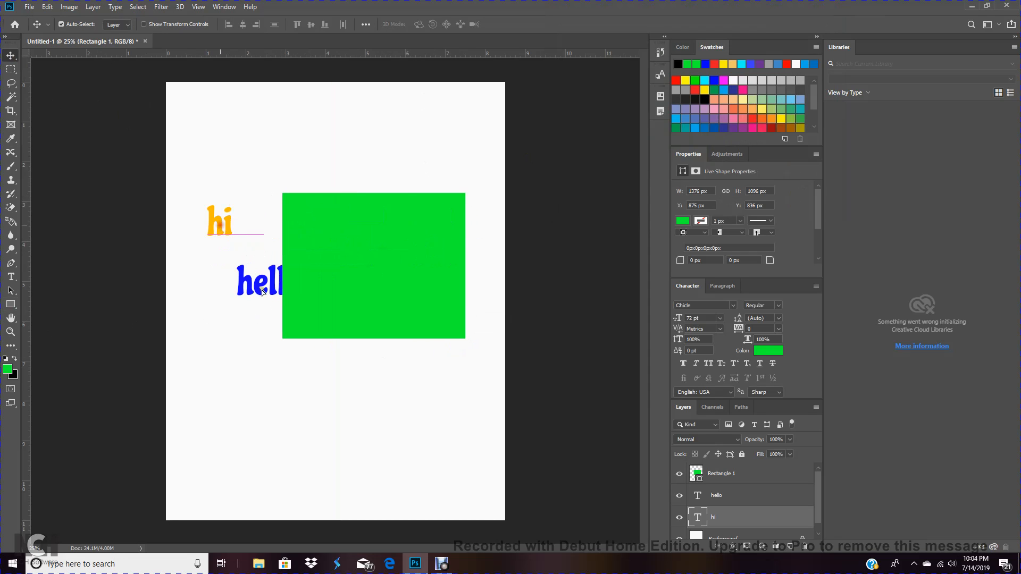
left_click_drag(274, 286, 237, 299)
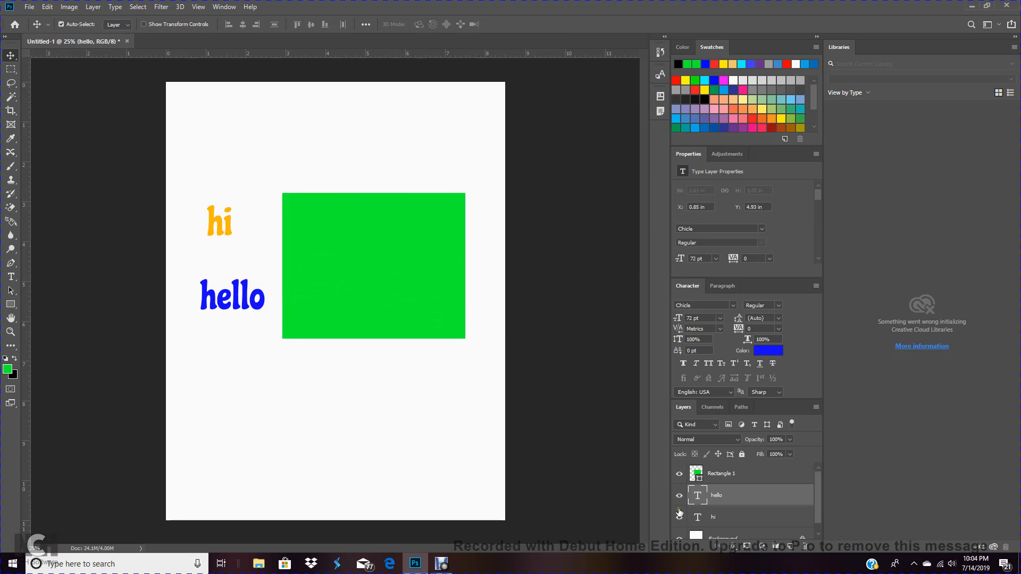
mouse_move(818, 494)
left_mouse_down()
mouse_move(819, 504)
mouse_move(817, 493)
left_mouse_up()
Stack the hello layer above the rectangle and move the hello text onto the green rectangle
left_click(722, 500)
left_click_drag(721, 500, 718, 472)
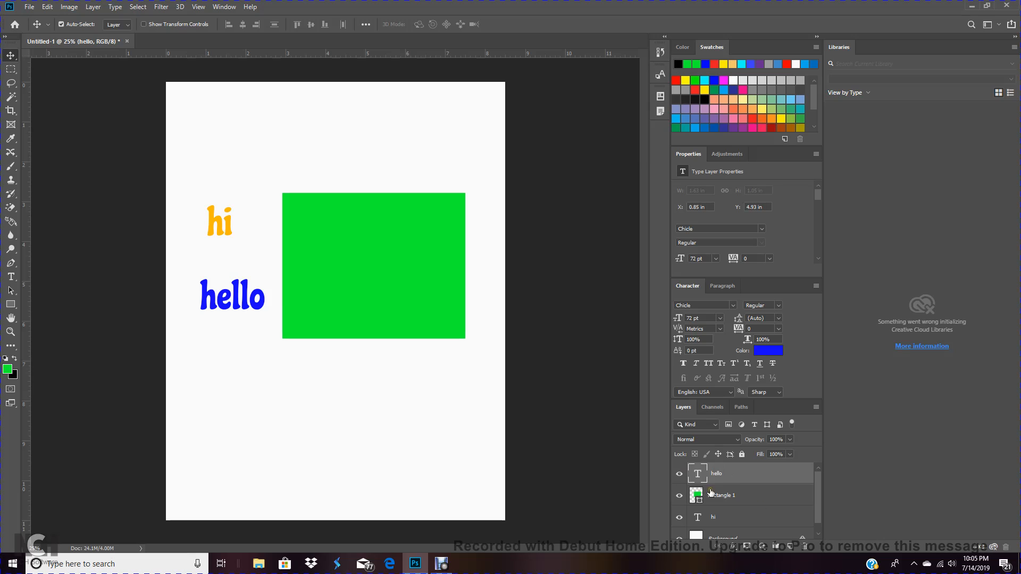
left_click(245, 302)
left_click_drag(245, 302, 396, 309)
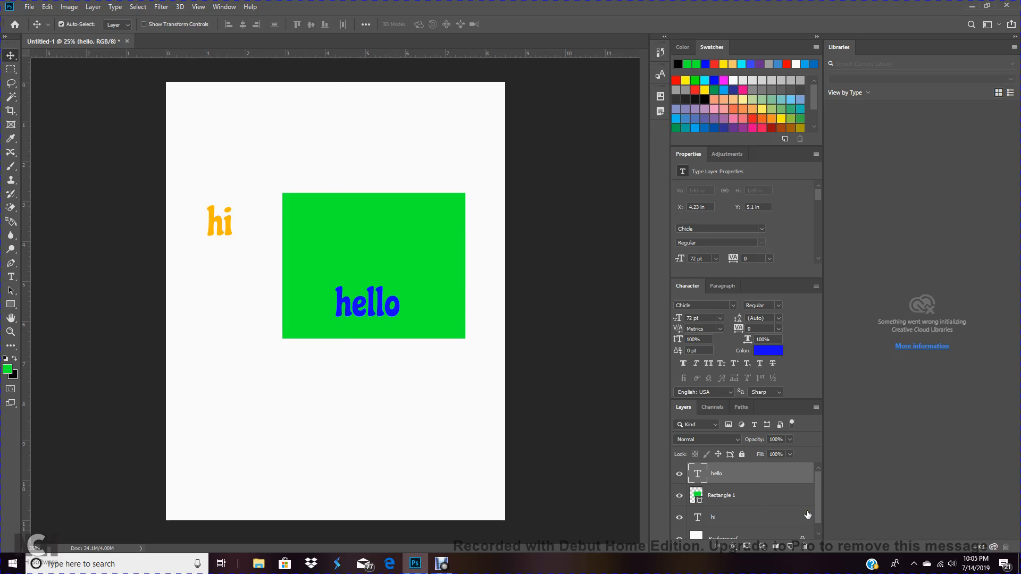
Stack the hi layer above the rectangle and move the hi text onto the green rectangle above hello
left_click(719, 525)
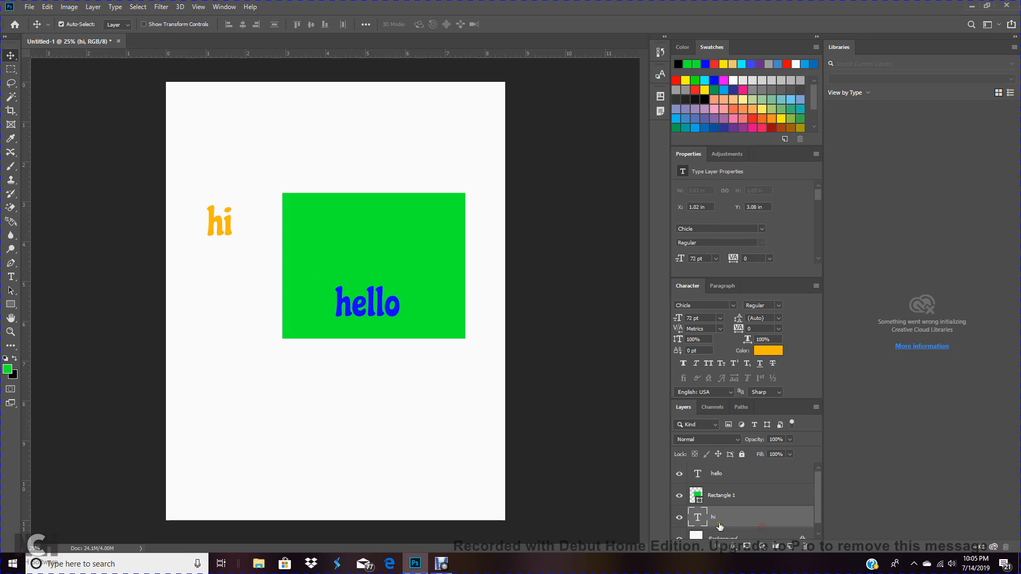
left_click_drag(233, 228, 382, 391)
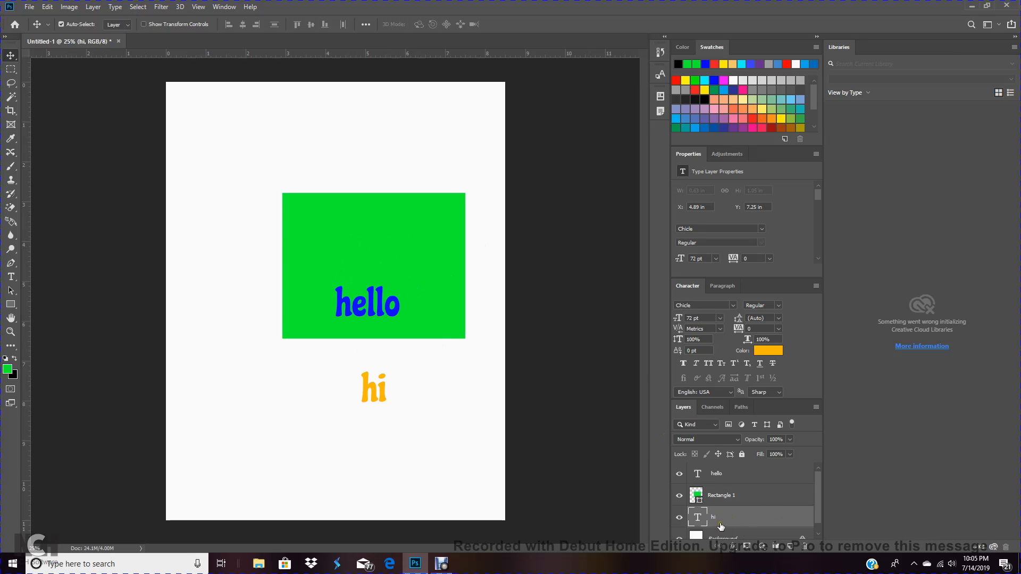
left_click(746, 520)
left_click_drag(746, 520, 745, 482)
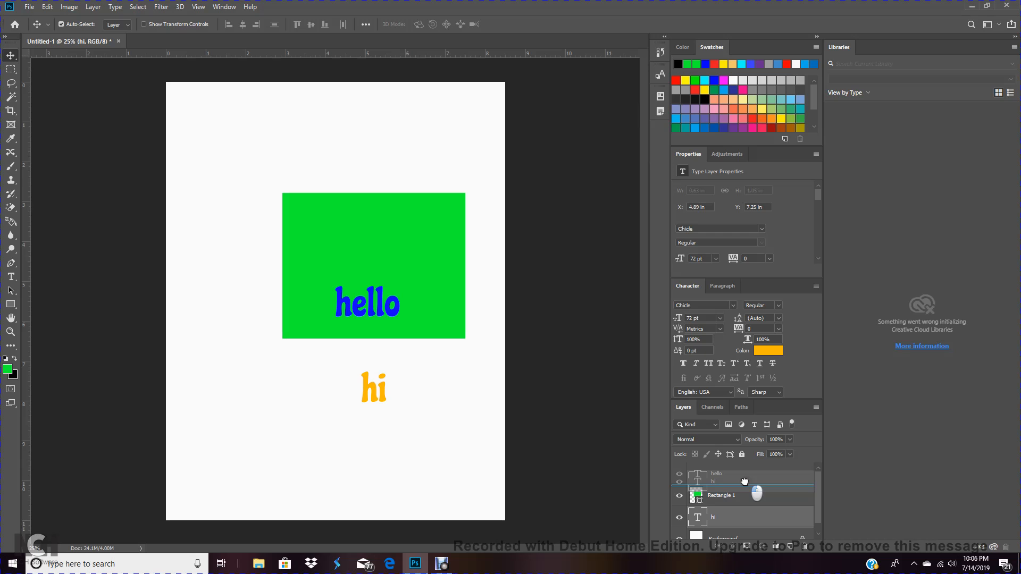
left_click_drag(744, 482, 749, 484)
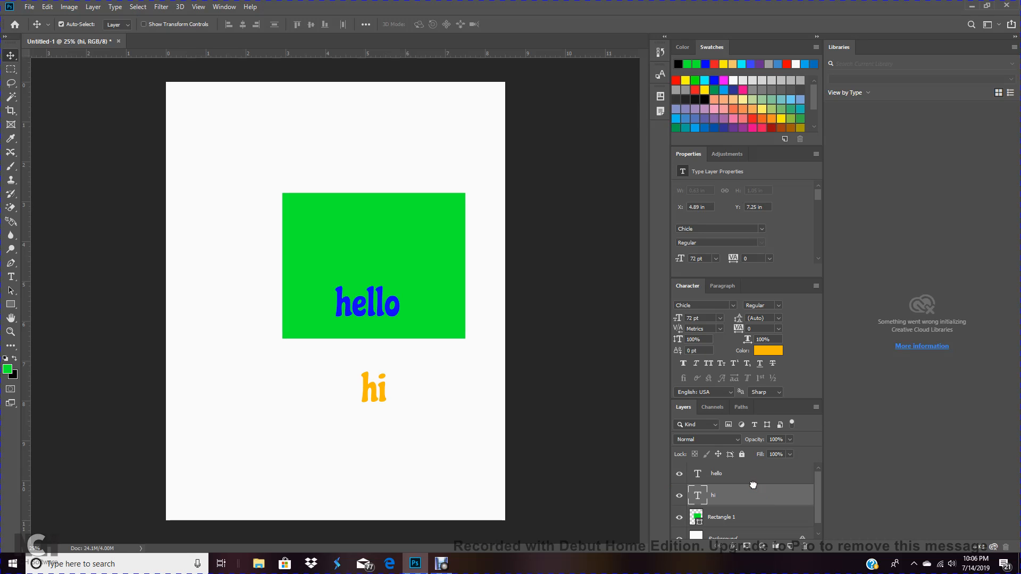
left_click_drag(393, 399, 387, 247)
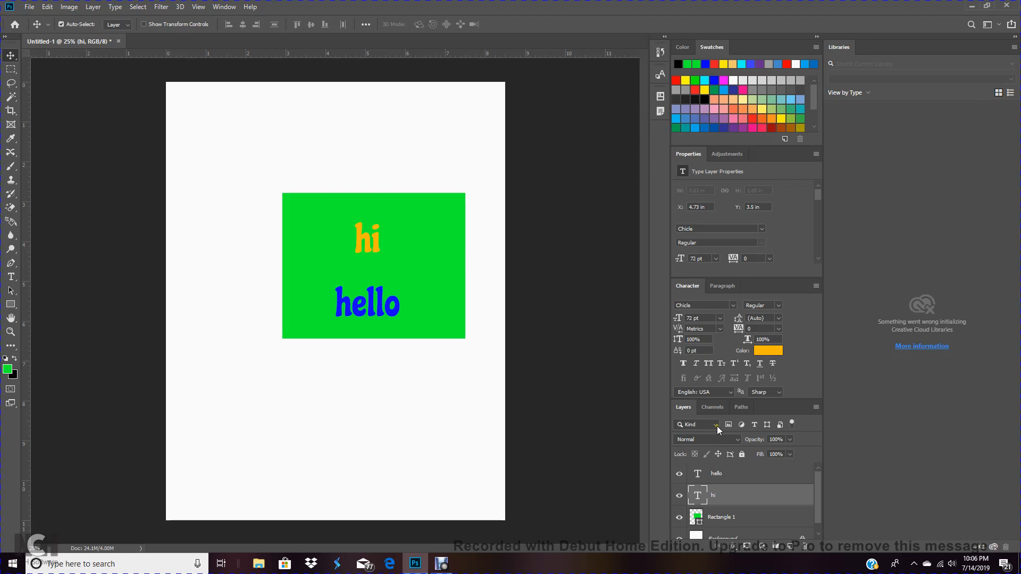
Delete the hello, hi and Rectangle 1 layers together
scroll(744, 499, "down", 1)
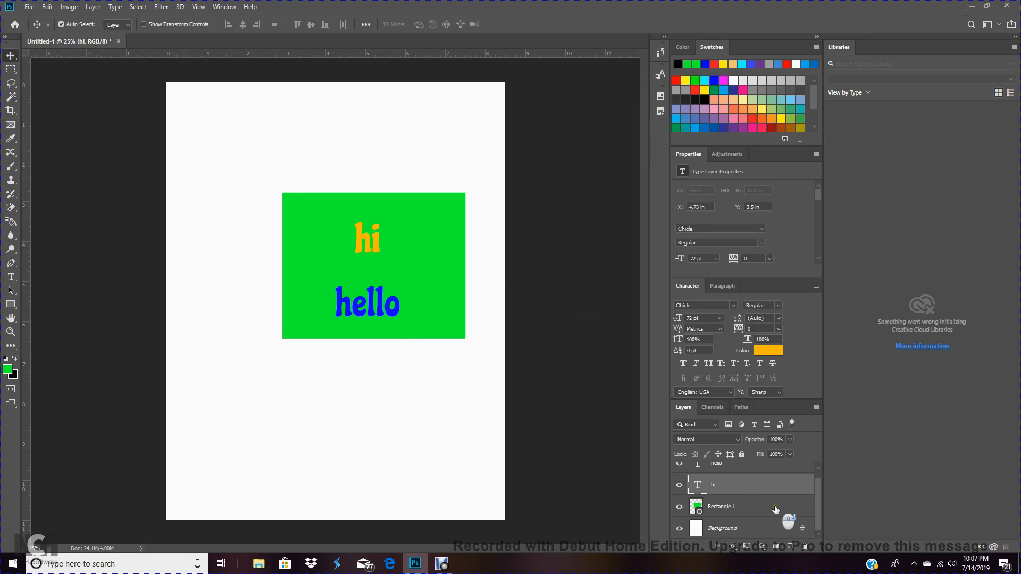
scroll(744, 501, "up", 1)
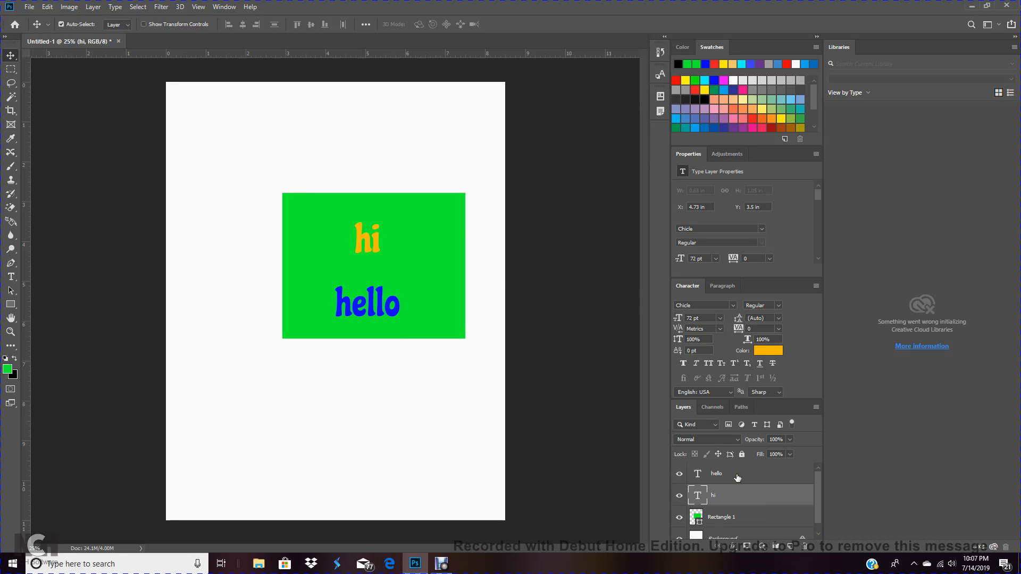
left_click(741, 475, "ctrl")
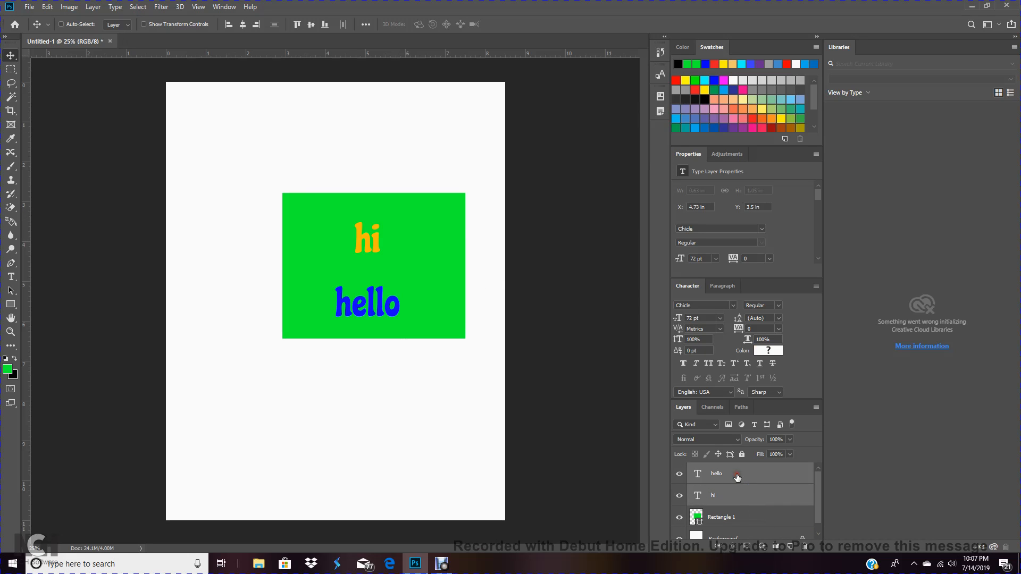
left_click(730, 519, "ctrl")
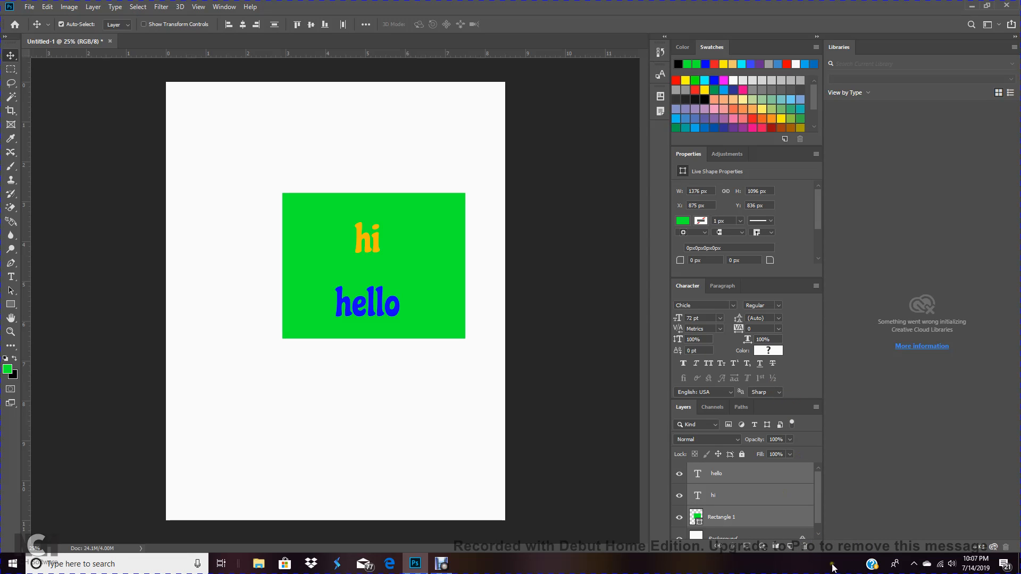
left_click(805, 547)
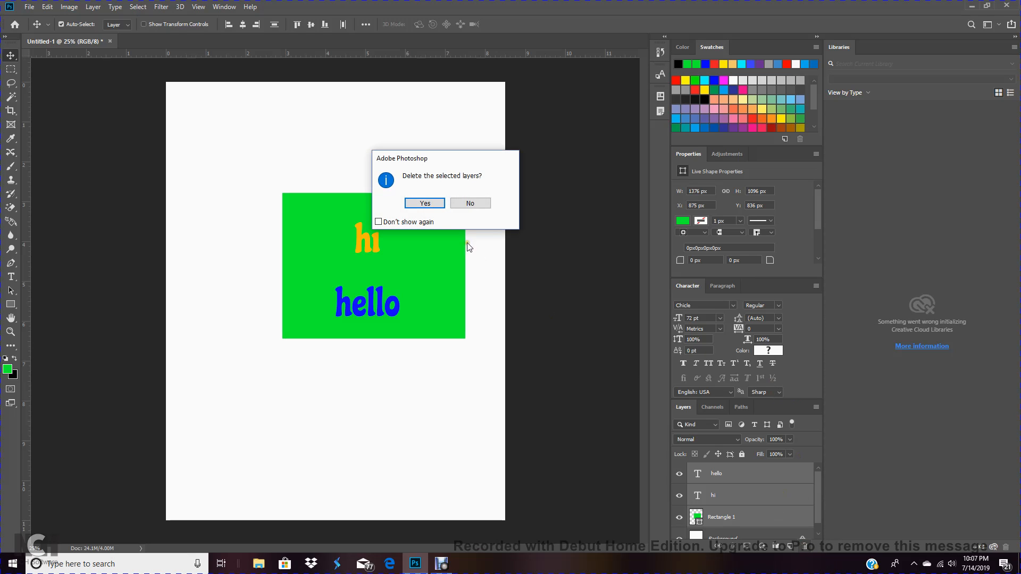
left_click(420, 204)
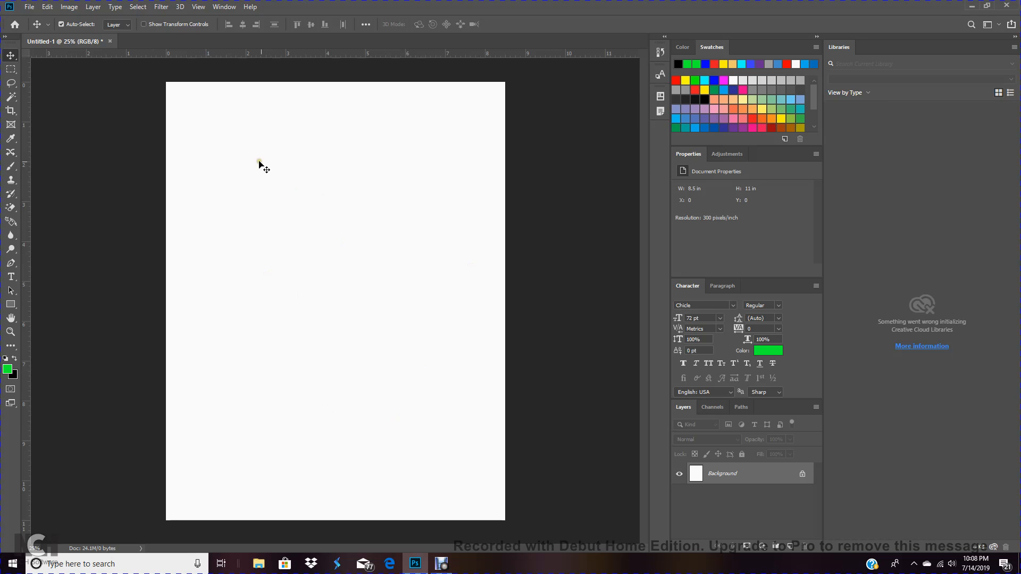
Place the Mickey Mouse ears football image from Pictures as an embedded smart object
left_click(31, 7)
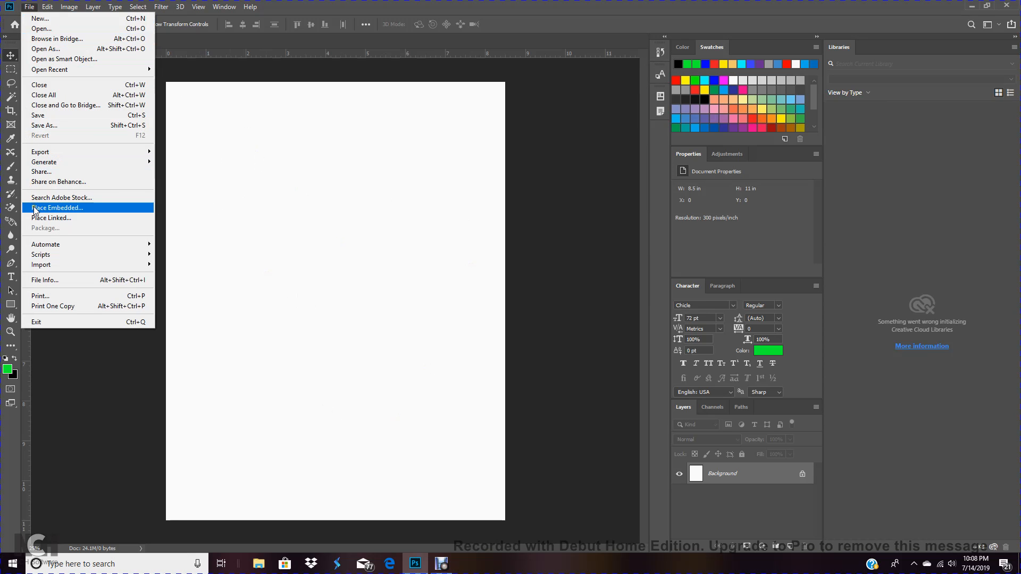
left_click(75, 208)
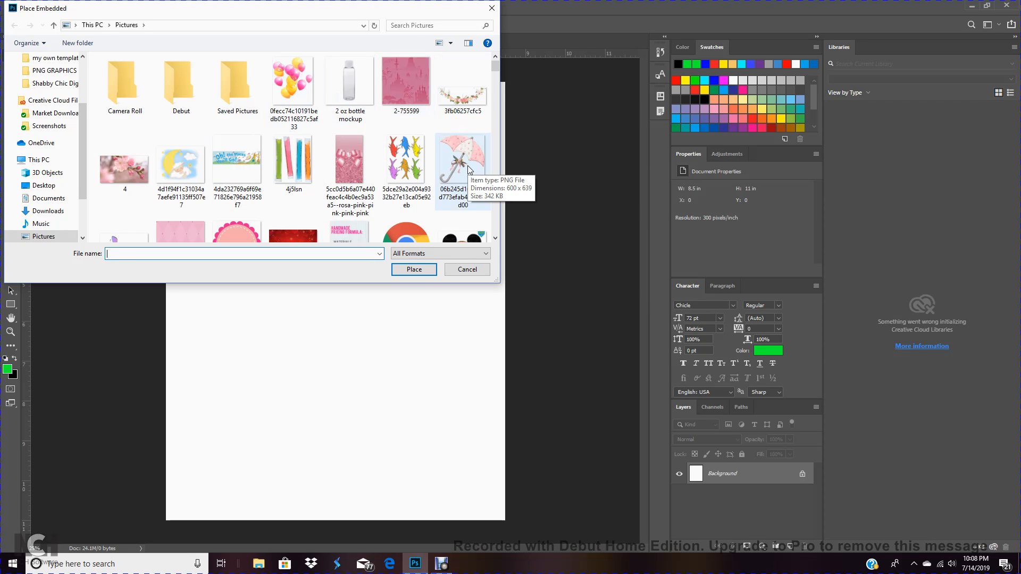
left_click(464, 239)
left_click(415, 270)
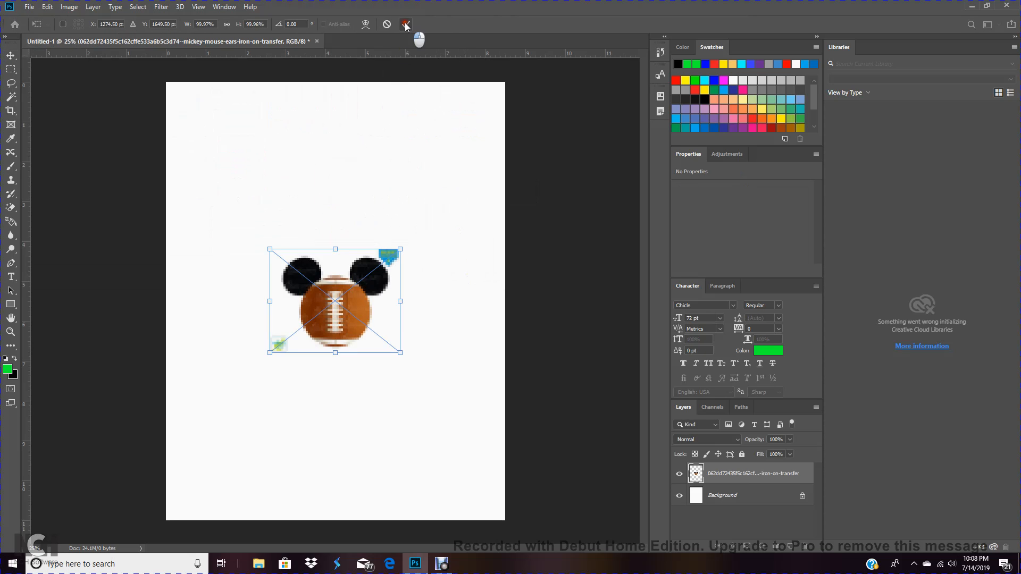
left_click(404, 24)
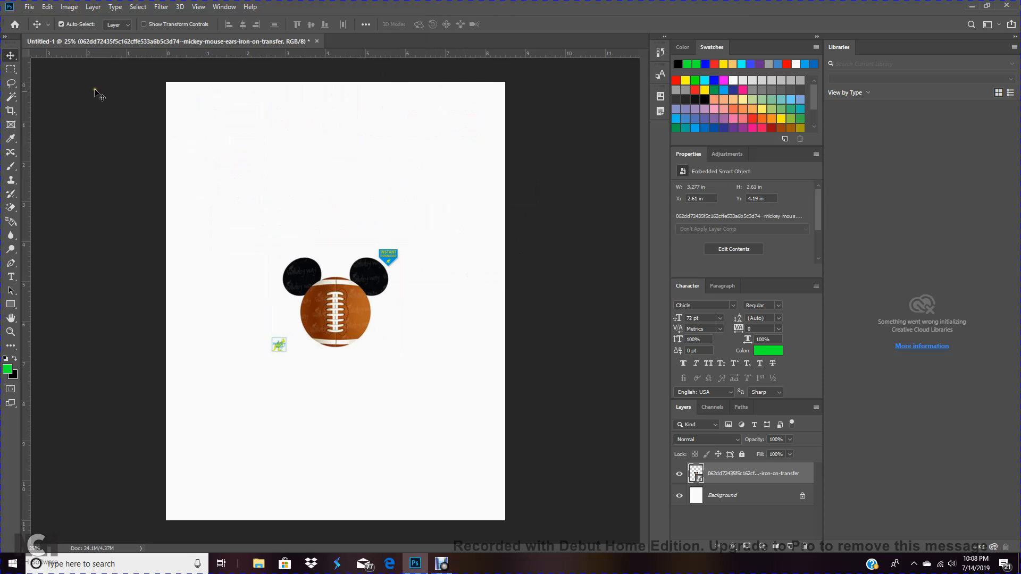
Place the pink umbrella image as a linked smart object, positioned above the football image
left_click(30, 8)
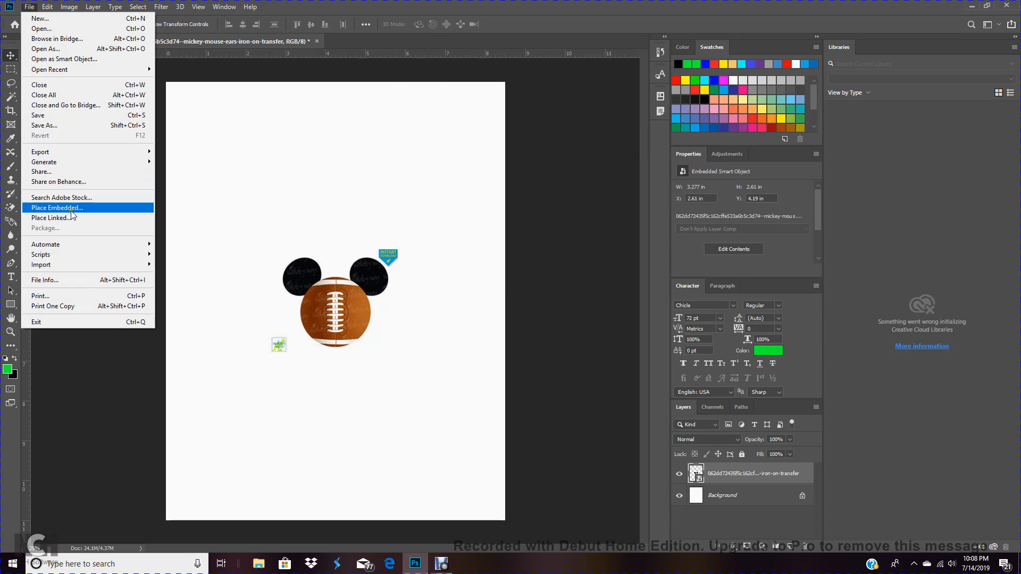
left_click(111, 218)
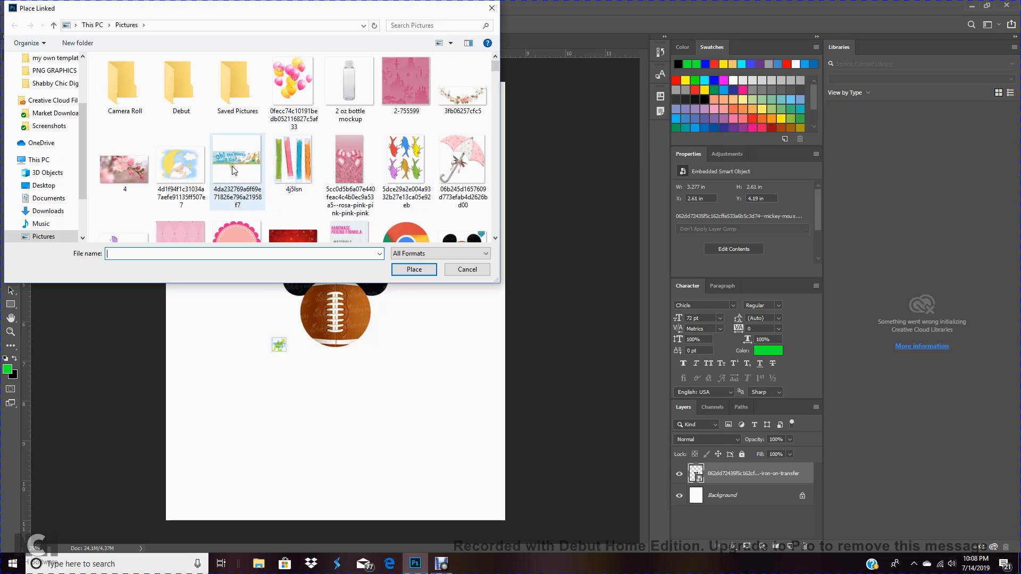
left_click(468, 149)
left_click(415, 269)
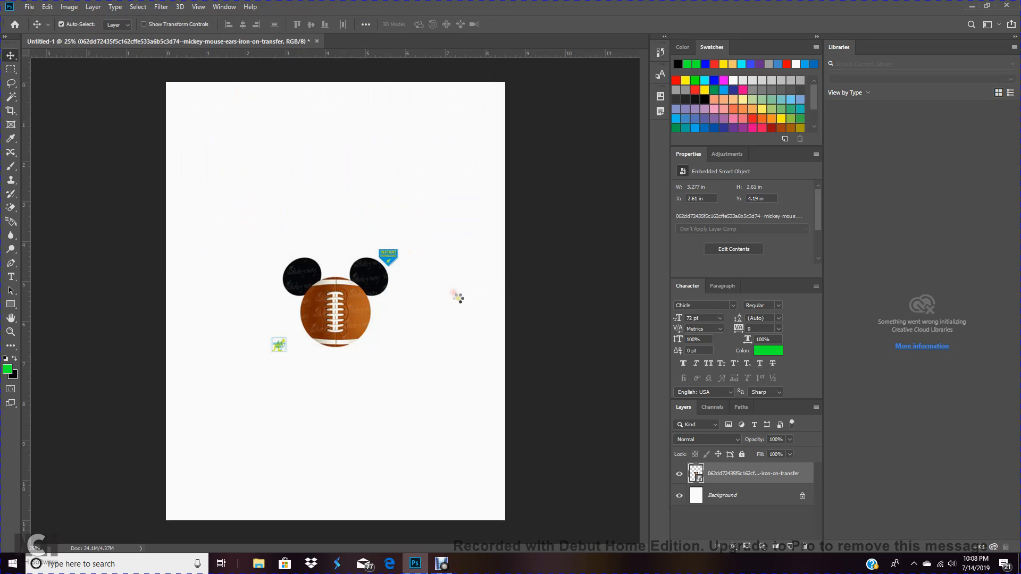
left_click_drag(338, 297, 332, 183)
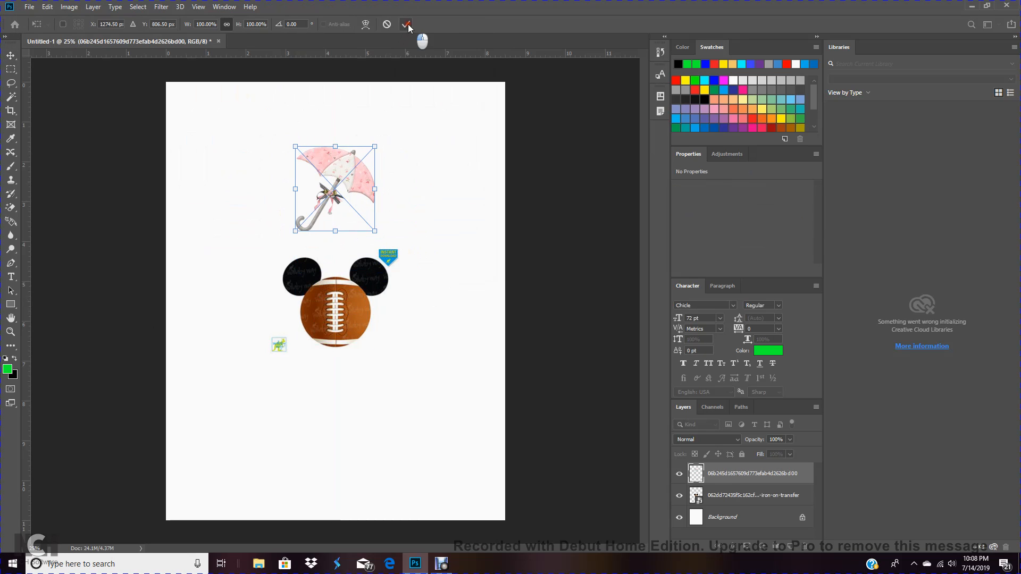
left_click(407, 24)
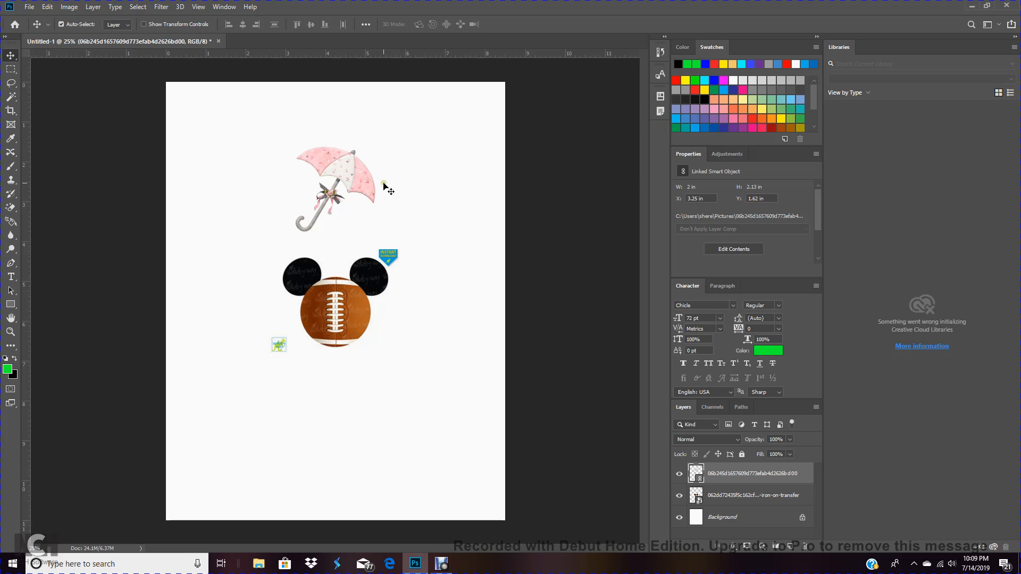
left_click(30, 7)
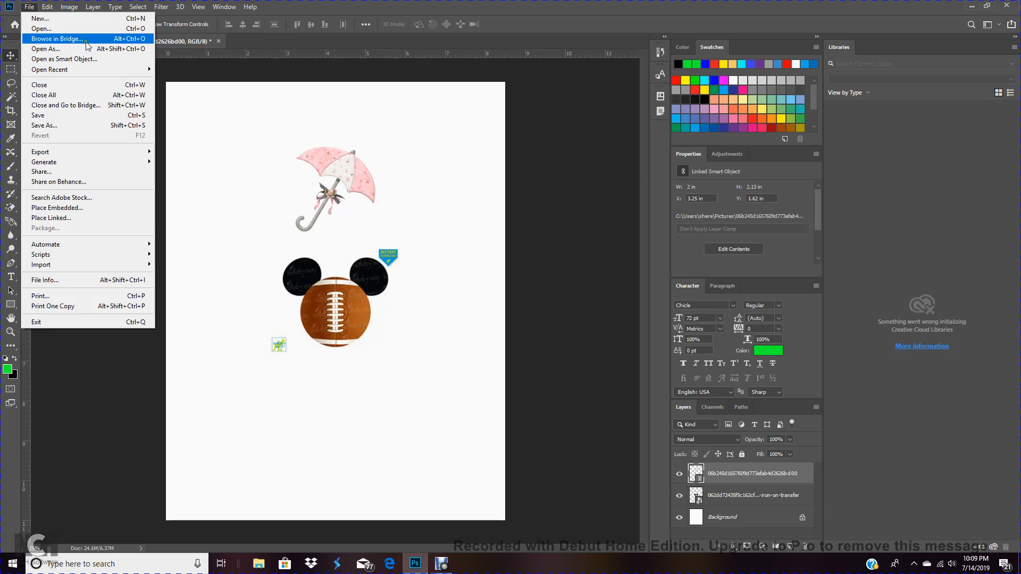
left_click(357, 118)
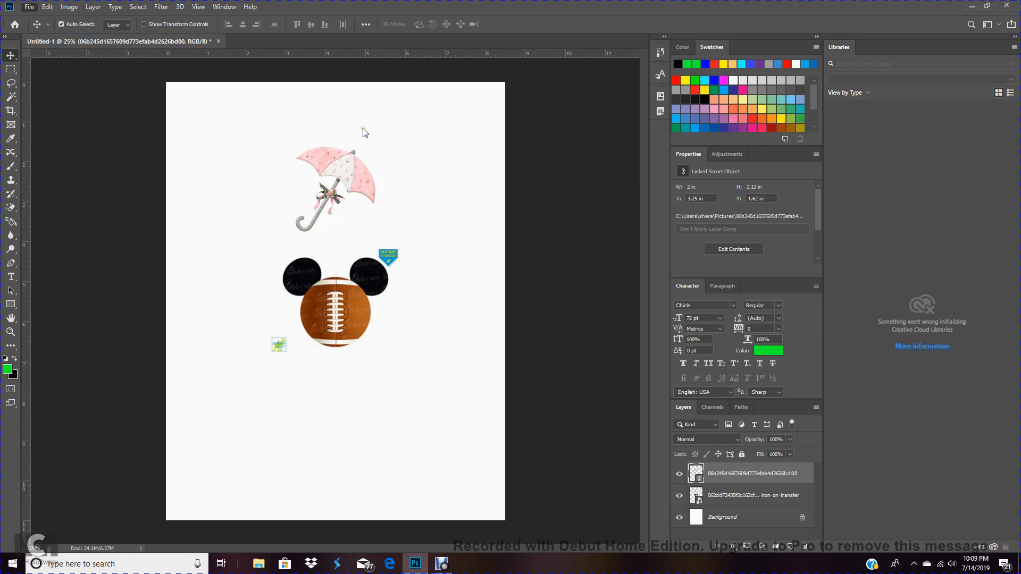
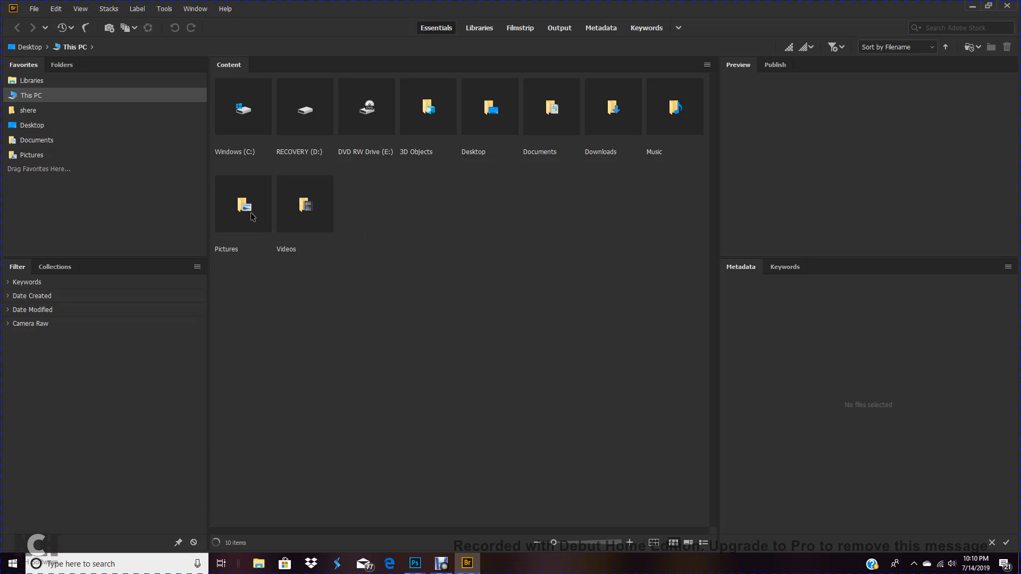
Place the paw patrol characters image from the Pictures folder into the Photoshop document and commit it
left_click(252, 217)
mouse_move(415, 566)
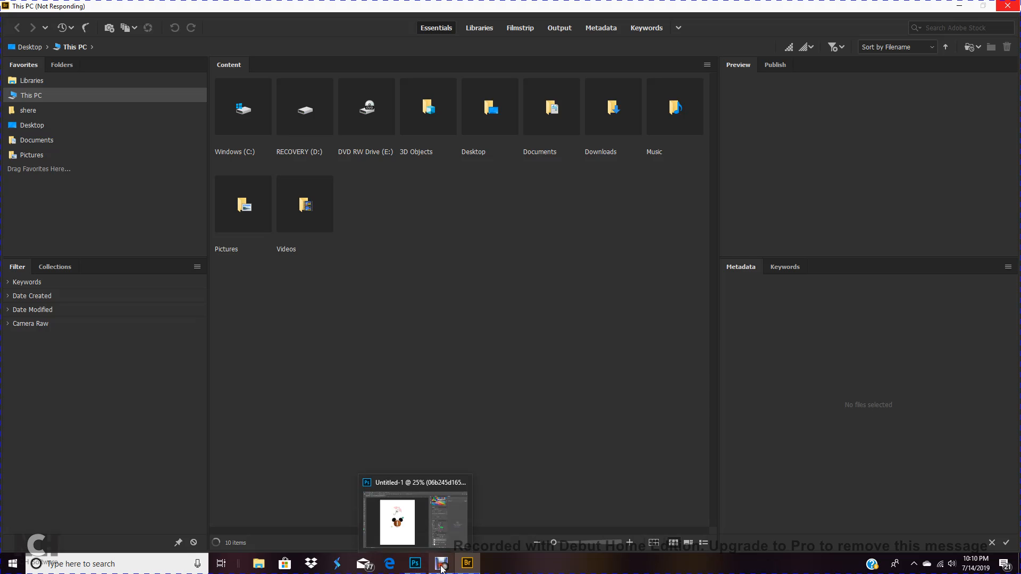
mouse_move(467, 564)
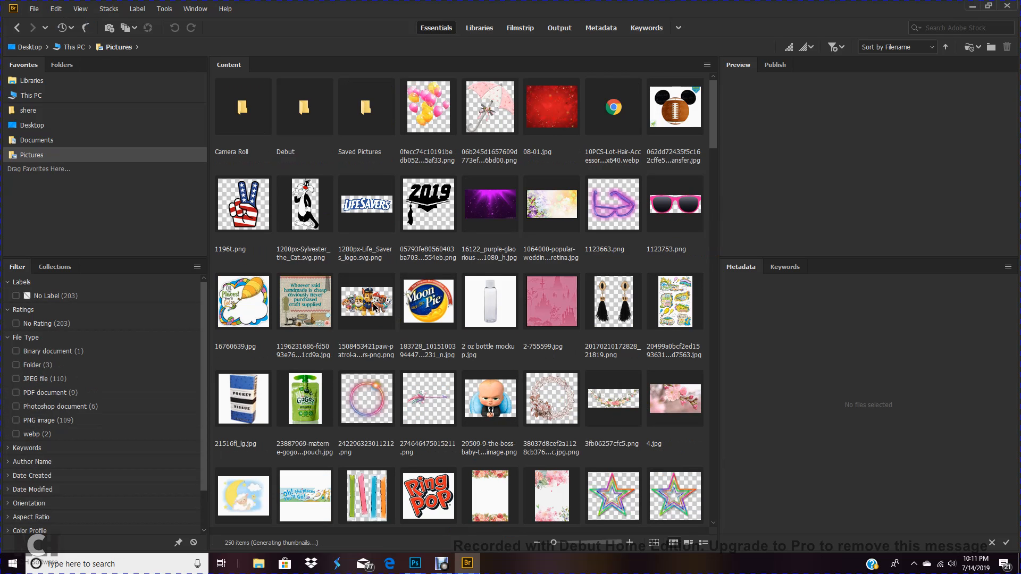
left_click(374, 307)
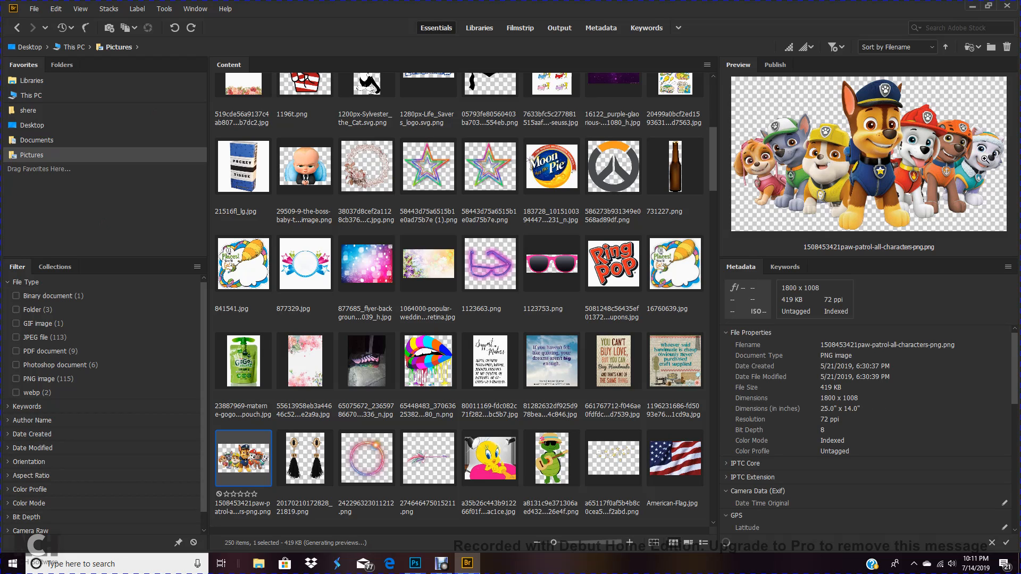
left_click(34, 9)
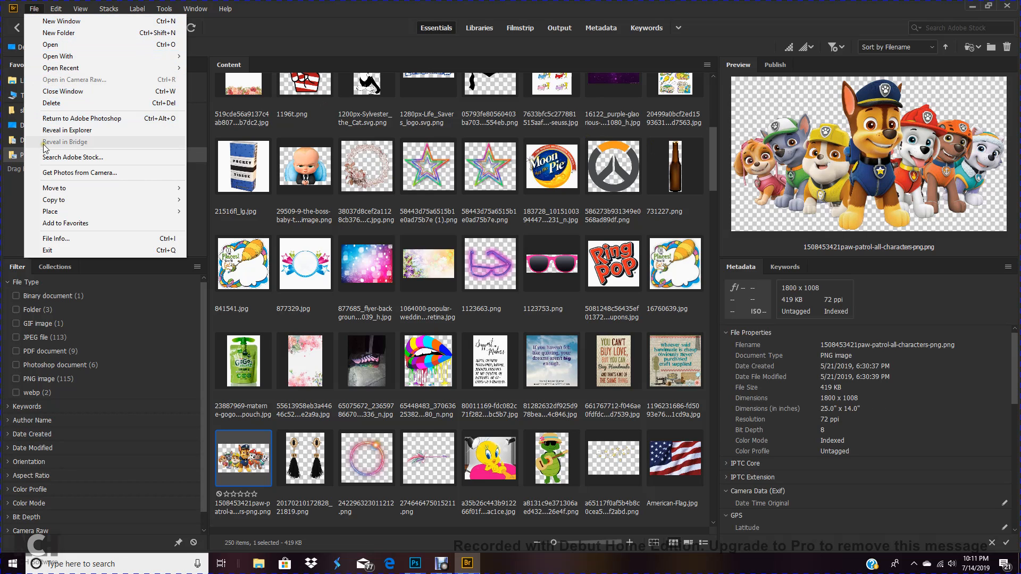
mouse_move(73, 188)
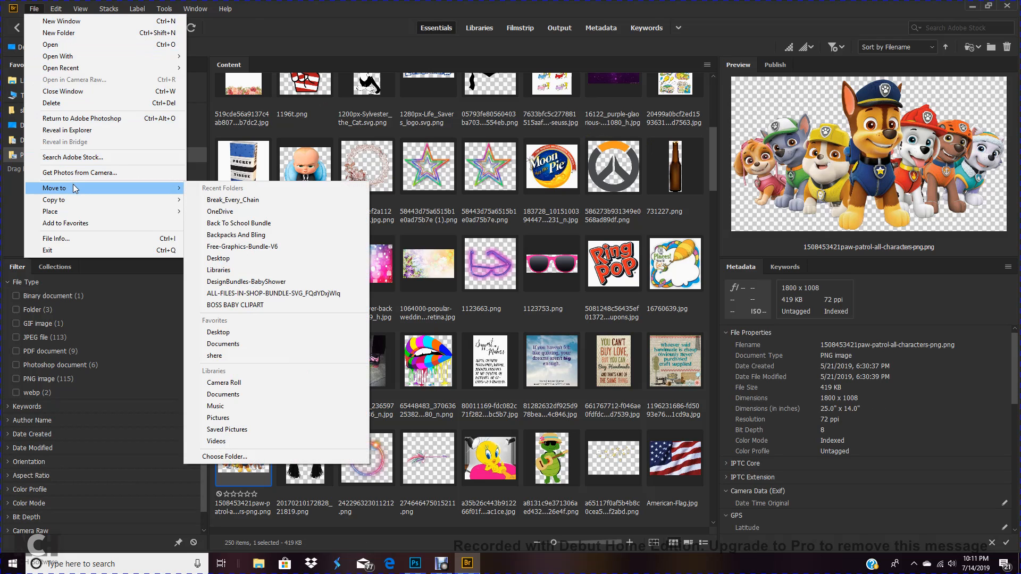
mouse_move(84, 212)
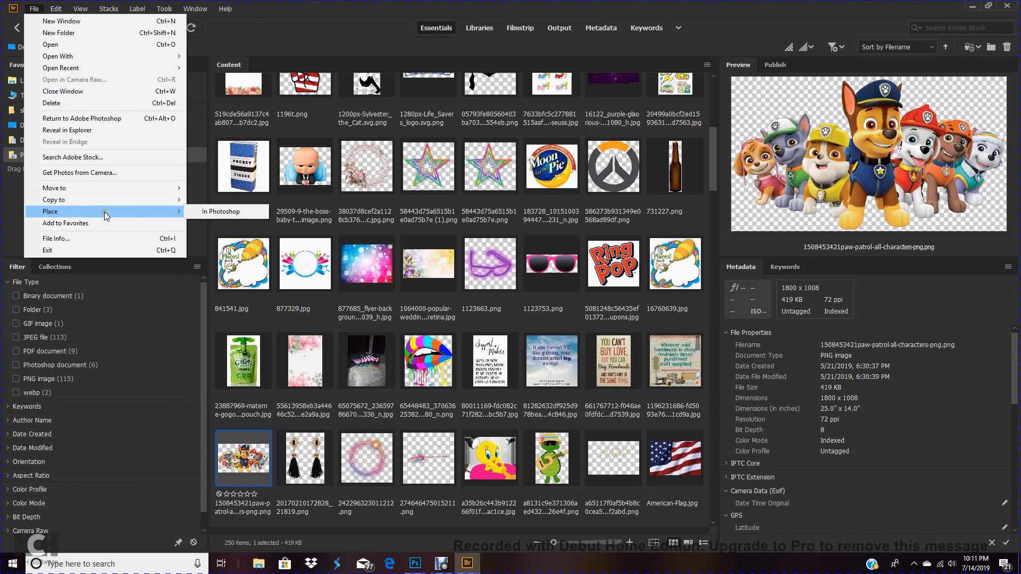
left_click(234, 212)
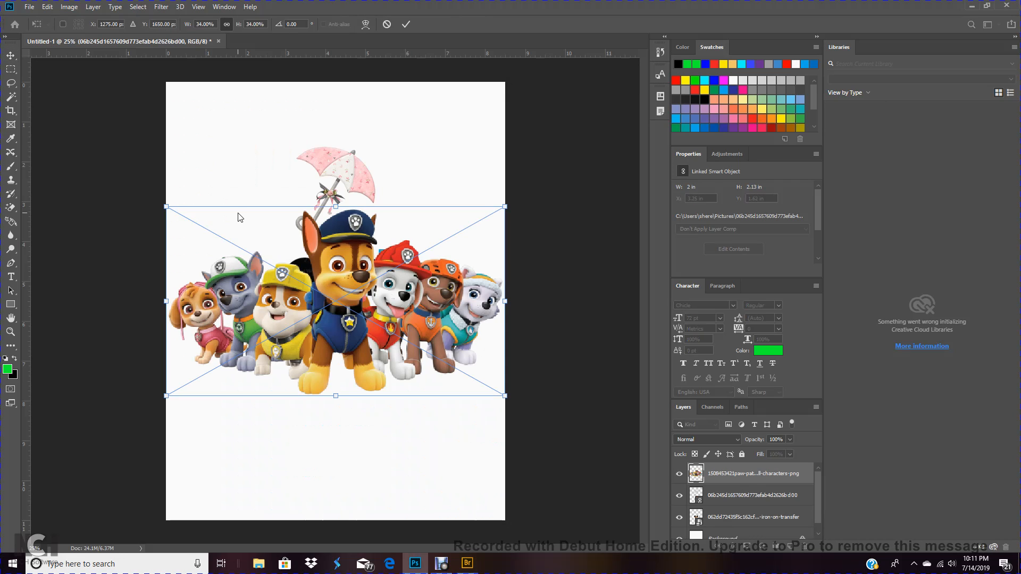
left_click(407, 24)
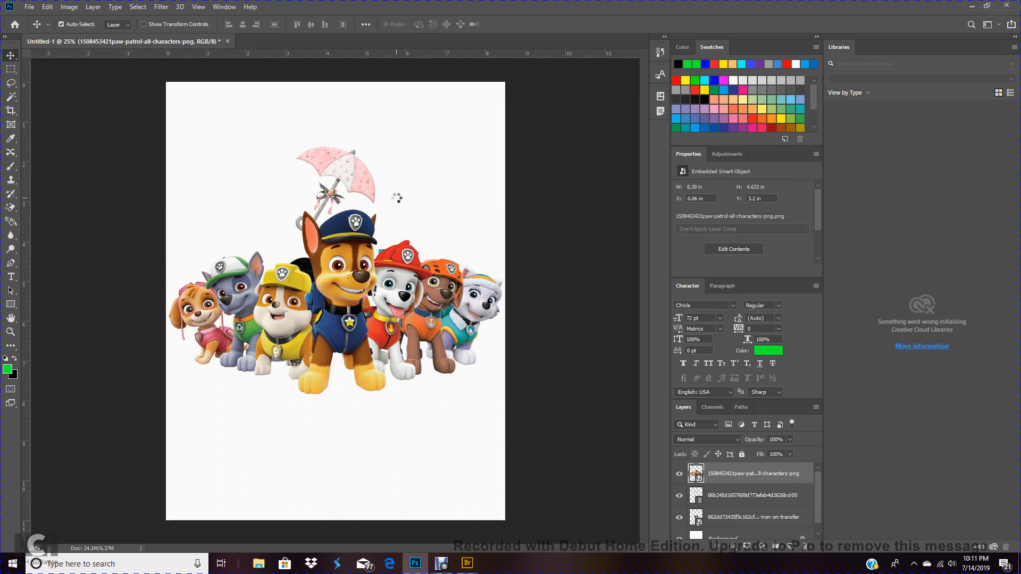
Rearrange the images: paw patrol to the lower page, umbrella to the upper left, football to the upper right
left_click_drag(350, 288, 366, 392)
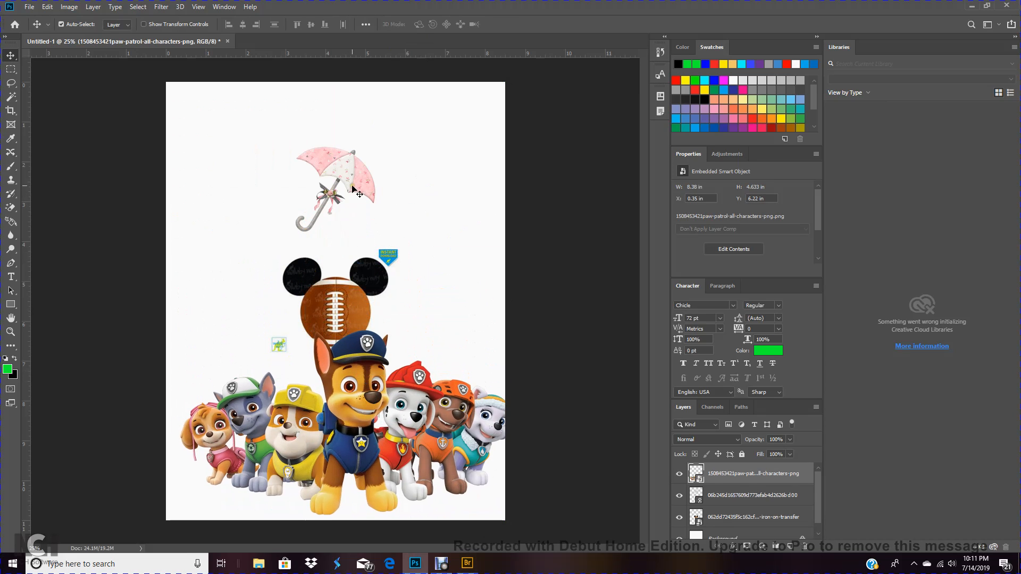
left_click_drag(352, 186, 352, 159)
left_click(341, 296)
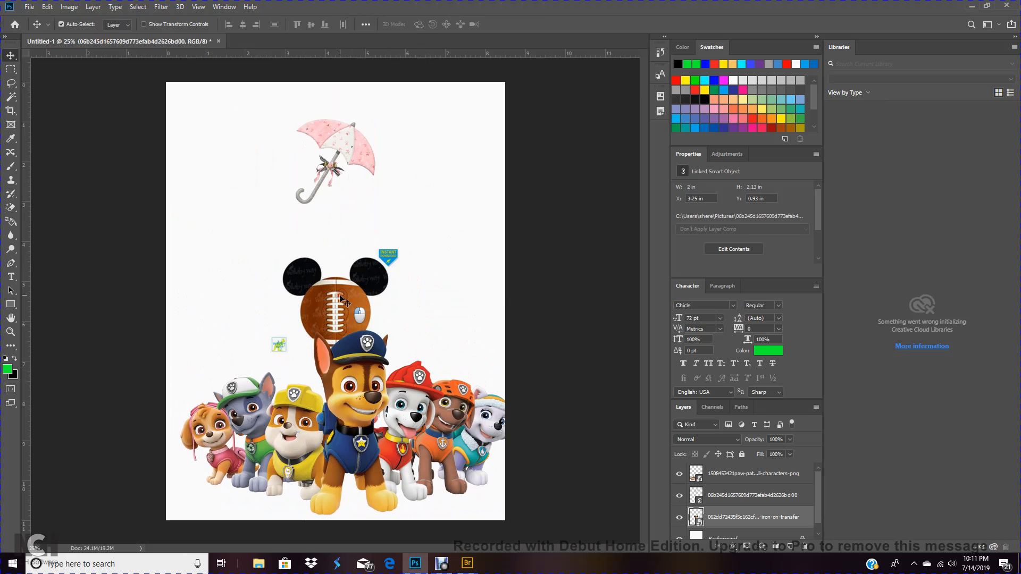
left_click_drag(340, 298, 379, 254)
left_click_drag(349, 150, 236, 144)
left_click_drag(398, 242, 406, 169)
left_click_drag(370, 398, 361, 337)
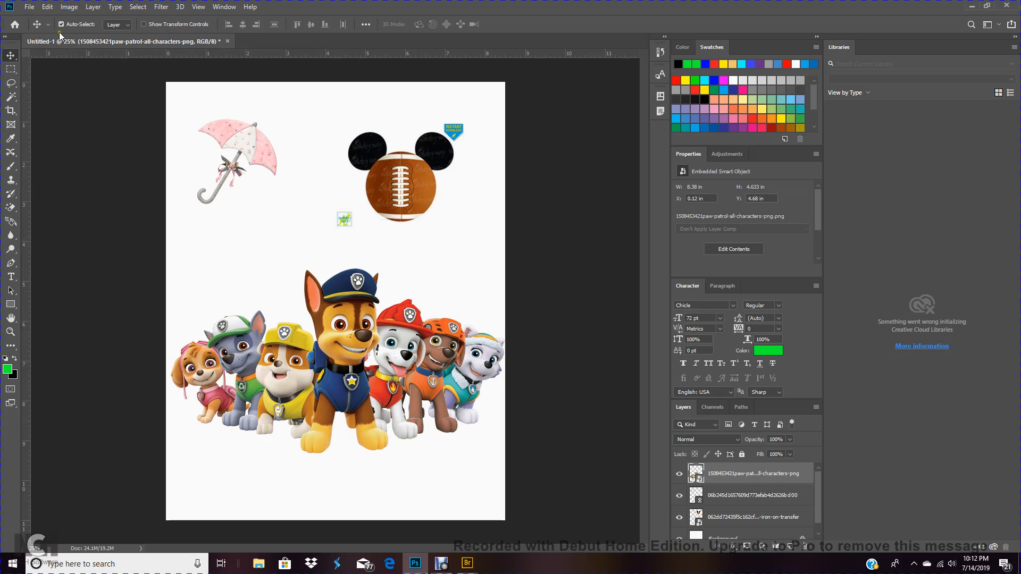
Open the 5dce29a2e004a9332b27e13ca05e92eb fish image as a separate document, then close it
left_click(29, 8)
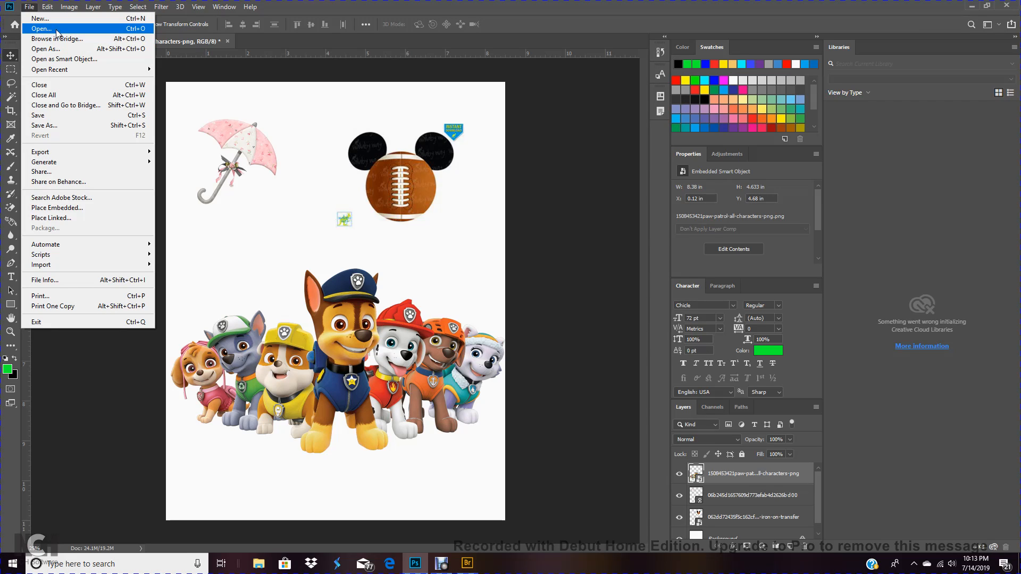
mouse_move(63, 74)
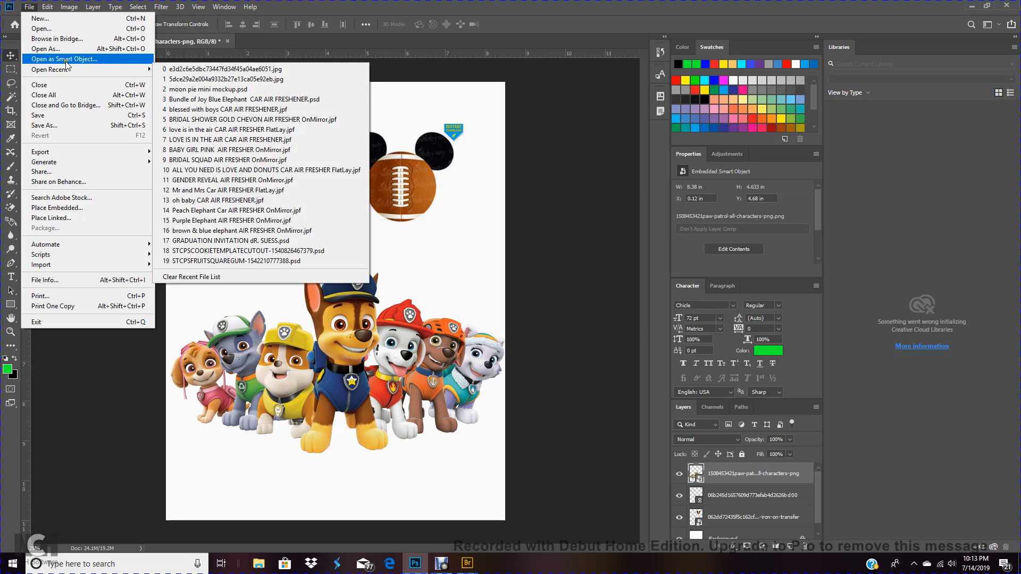
left_click(60, 30)
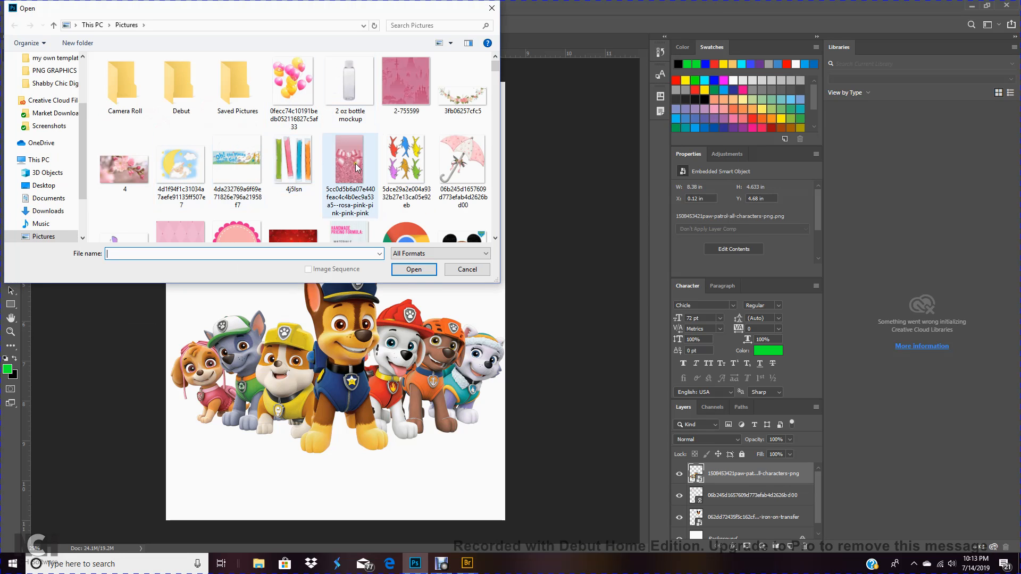
left_click(394, 175)
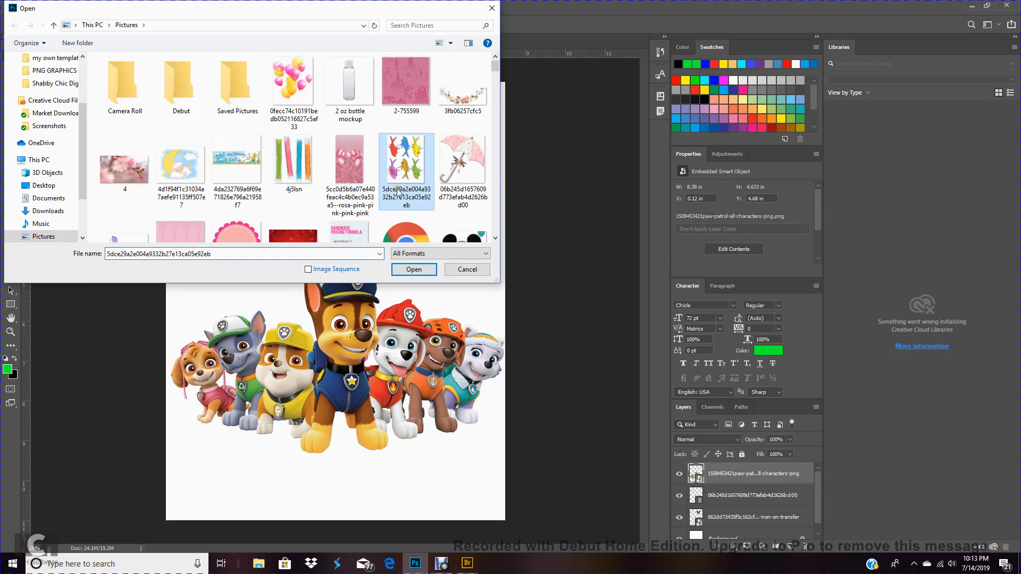
left_click(407, 269)
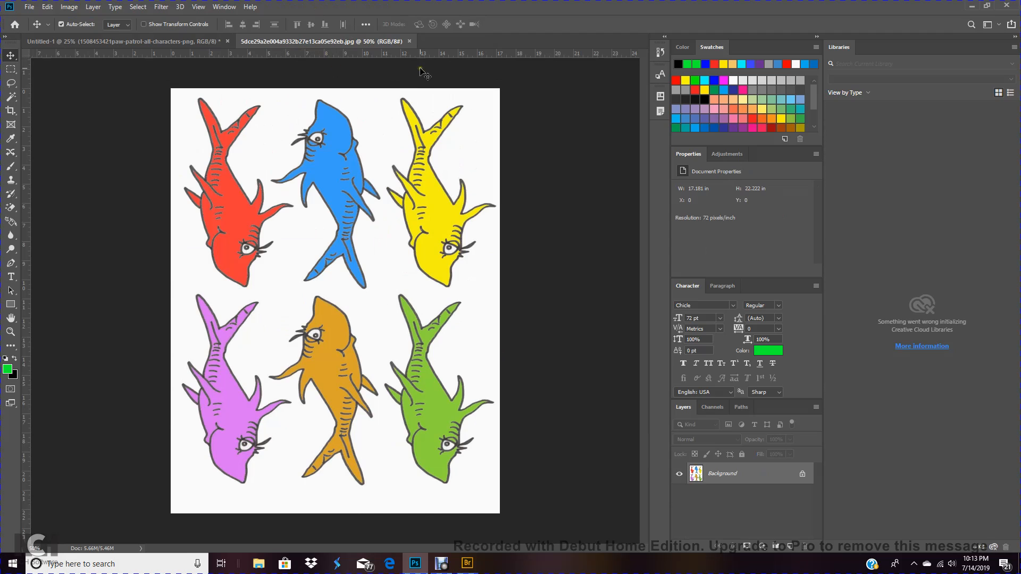
left_click(409, 41)
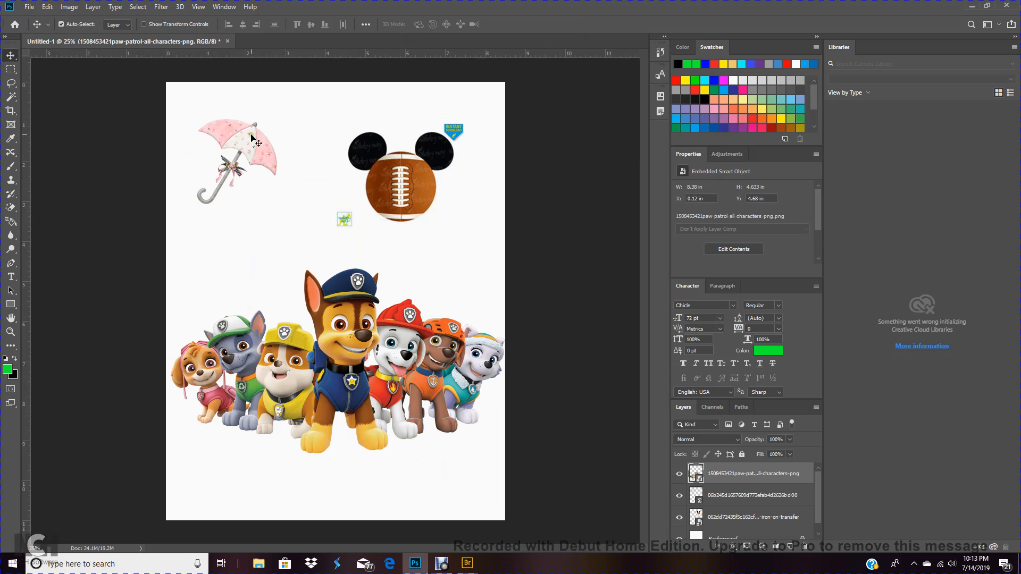
Nudge the umbrella and the Mickey football images closer to the paw patrol characters
left_click_drag(252, 141, 278, 190)
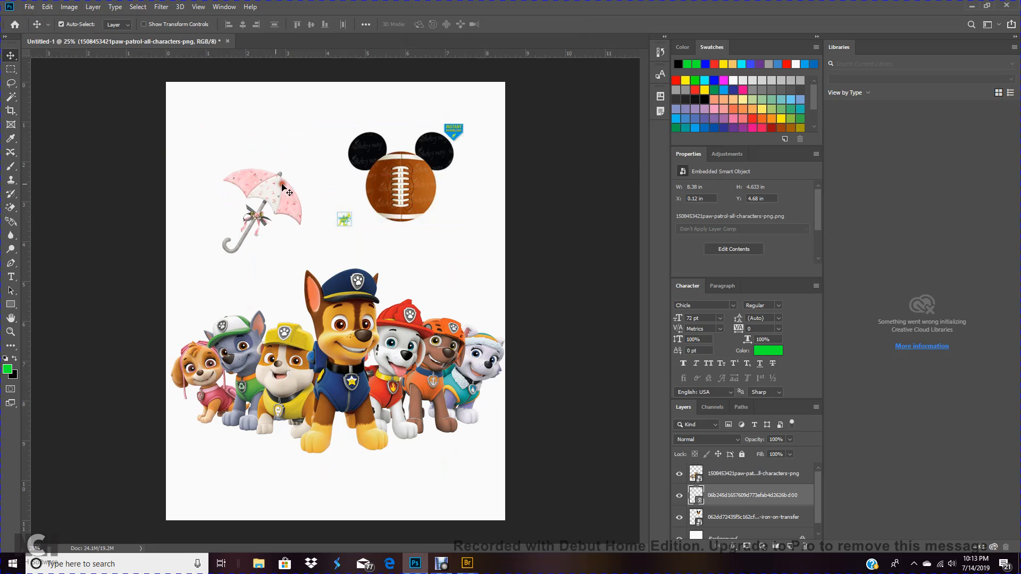
left_click_drag(408, 178, 388, 202)
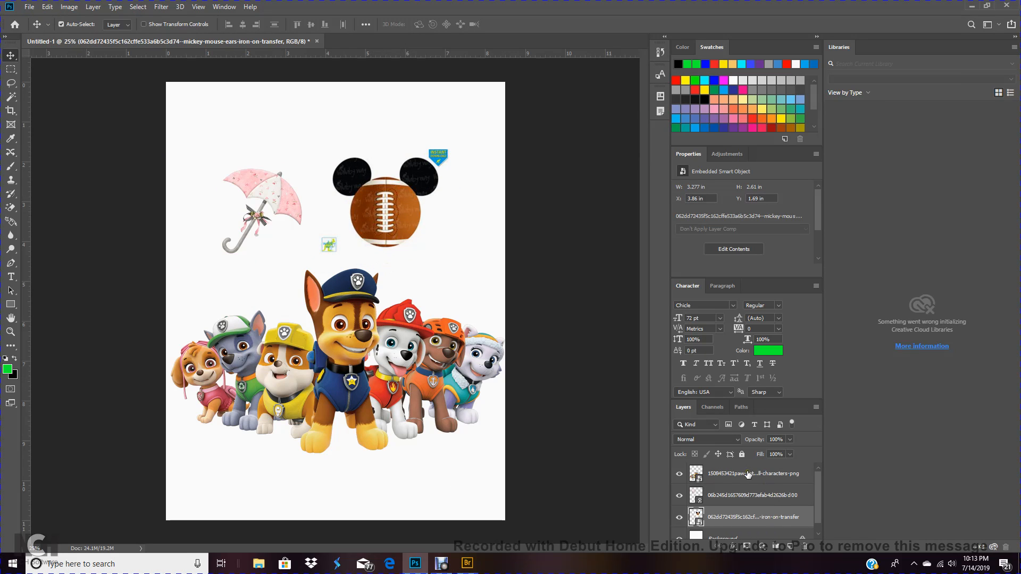
scroll(749, 474, "down", 1)
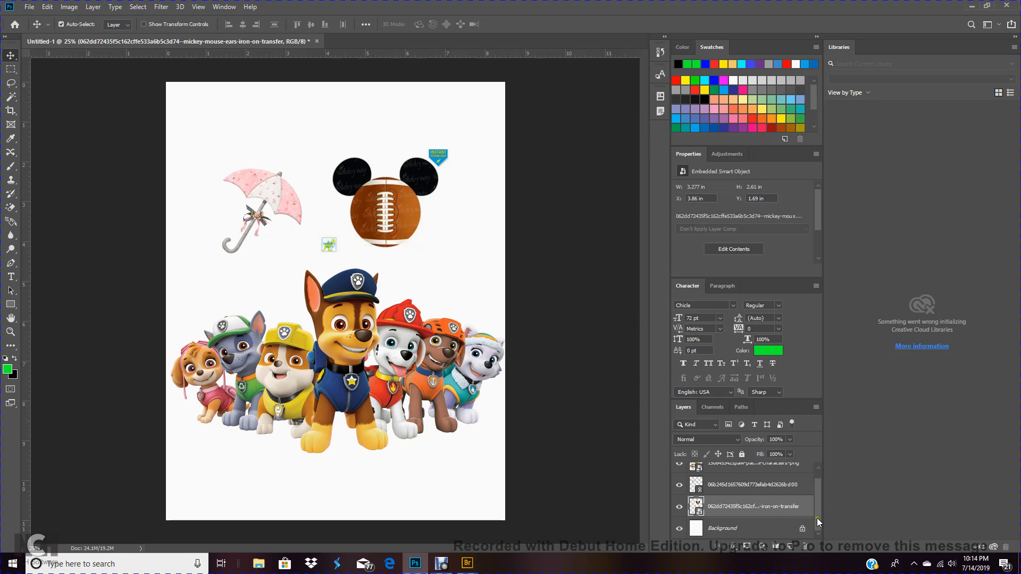
scroll(817, 518, "up", 1)
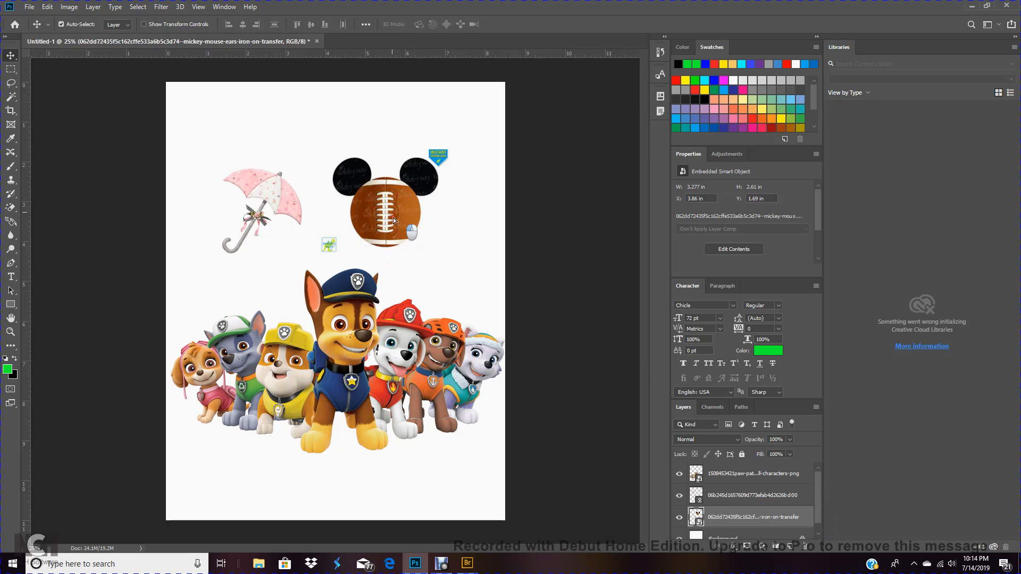
left_click_drag(394, 218, 394, 240)
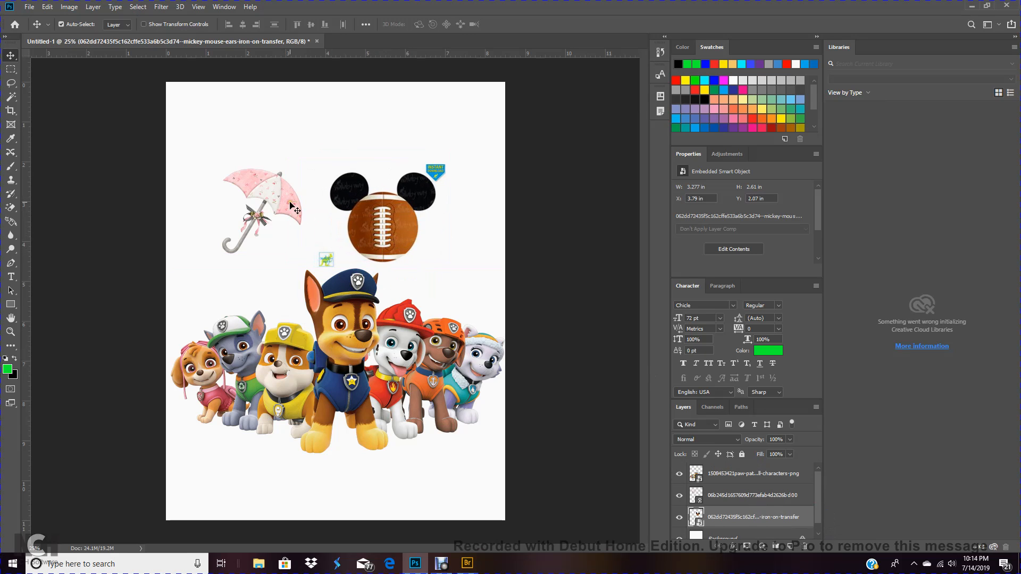
mouse_move(290, 206)
left_mouse_down()
mouse_move(314, 319)
mouse_move(316, 211)
mouse_move(293, 222)
left_mouse_up()
left_click_drag(388, 219, 407, 223)
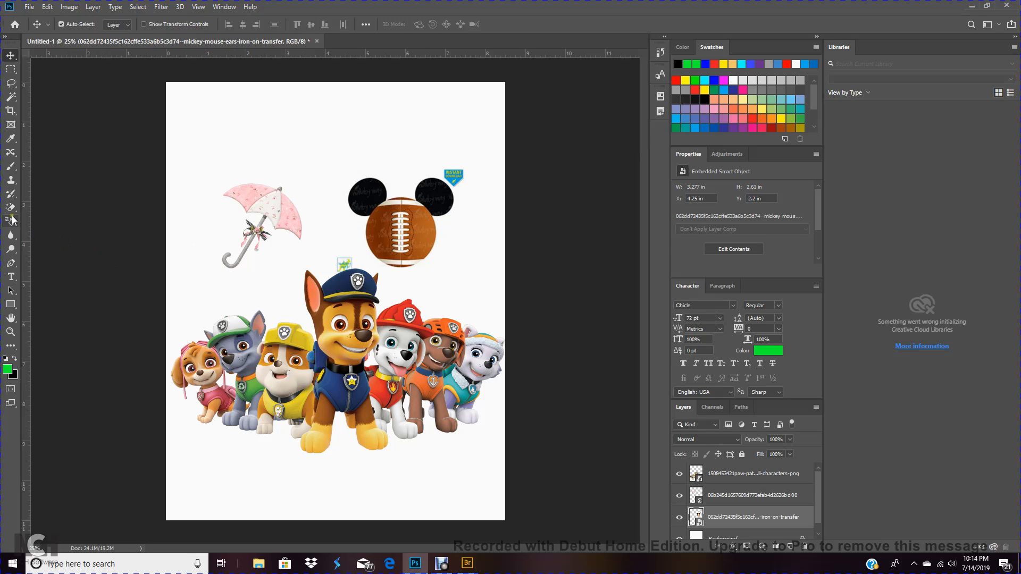
Rasterize the Mickey football smart object layer
left_click(11, 97)
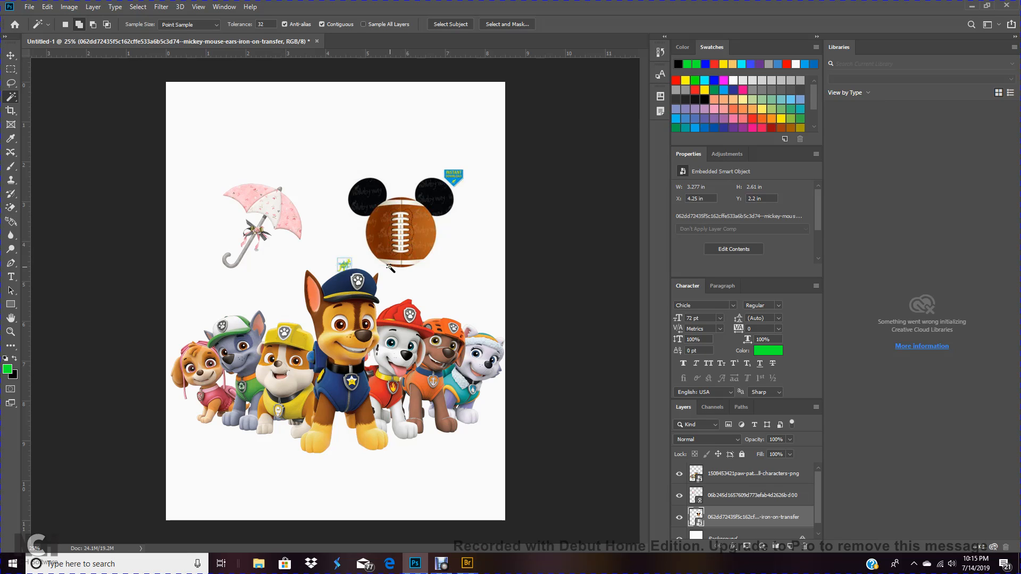
mouse_move(819, 486)
left_mouse_down()
mouse_move(818, 494)
mouse_move(820, 472)
left_mouse_up()
right_click(735, 519)
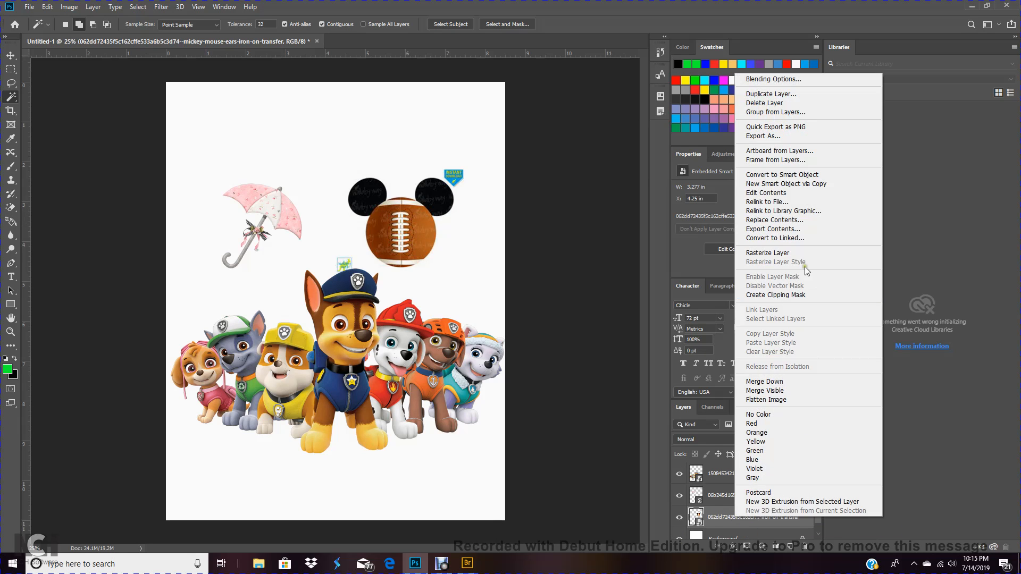
left_click(777, 254)
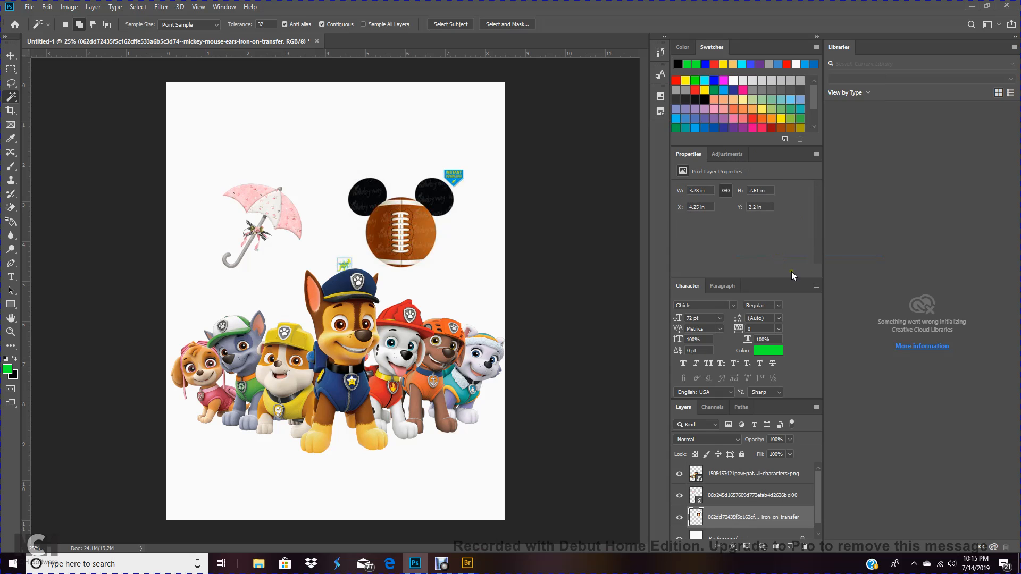
Try selecting the football image with the Magic Wand, then undo and clear the selection
left_click(415, 224)
left_click(402, 261)
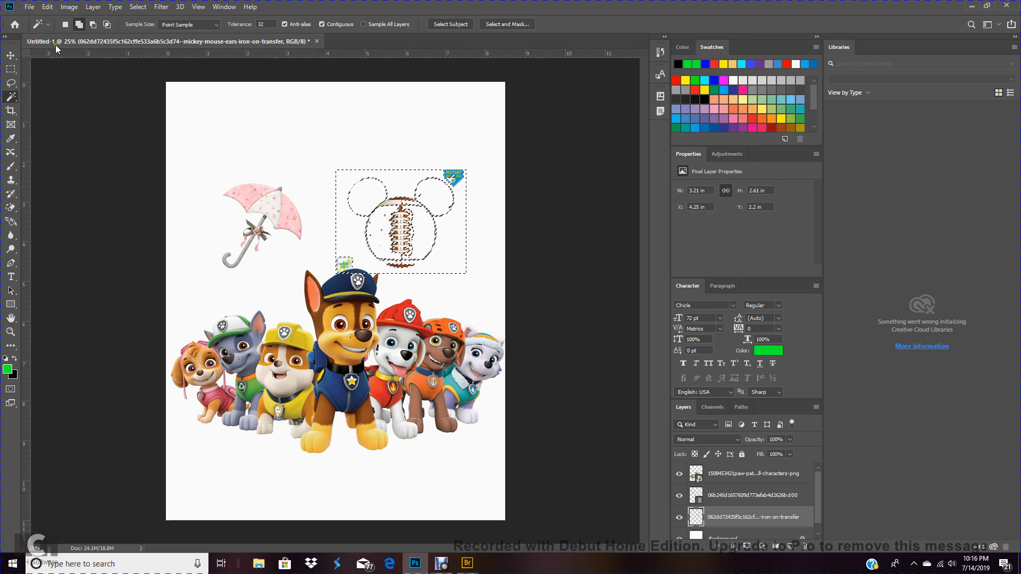
left_click(48, 7)
left_click(51, 20)
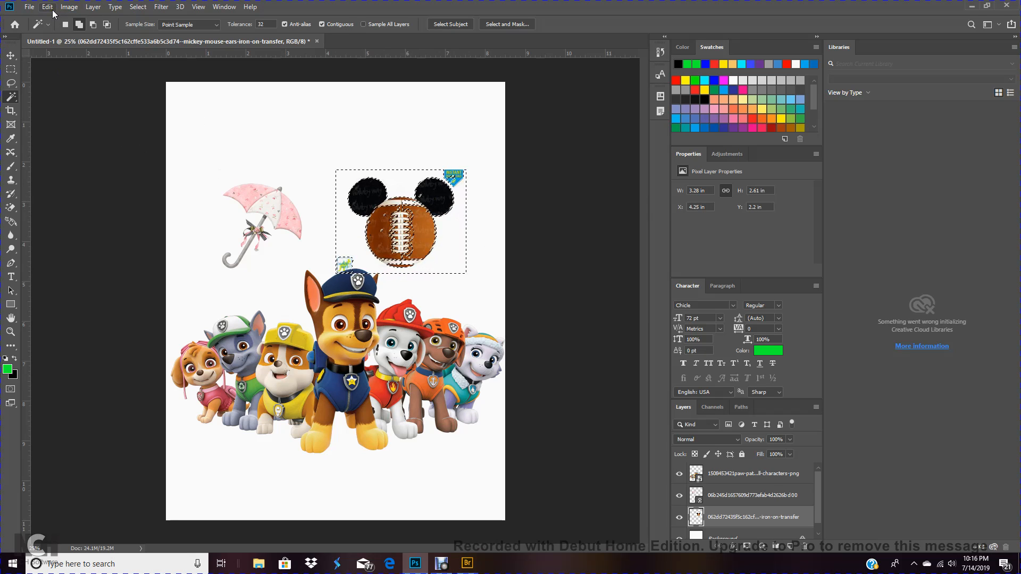
left_click(137, 7)
left_click(142, 28)
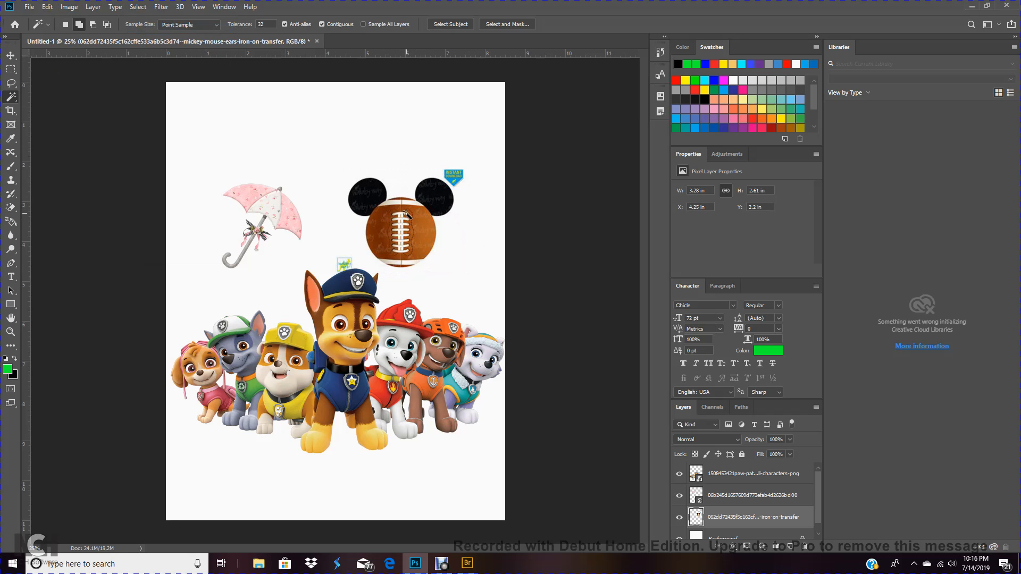
Lasso around the Mickey football image and fill the selection with Content-Aware to remove it
left_click(11, 55)
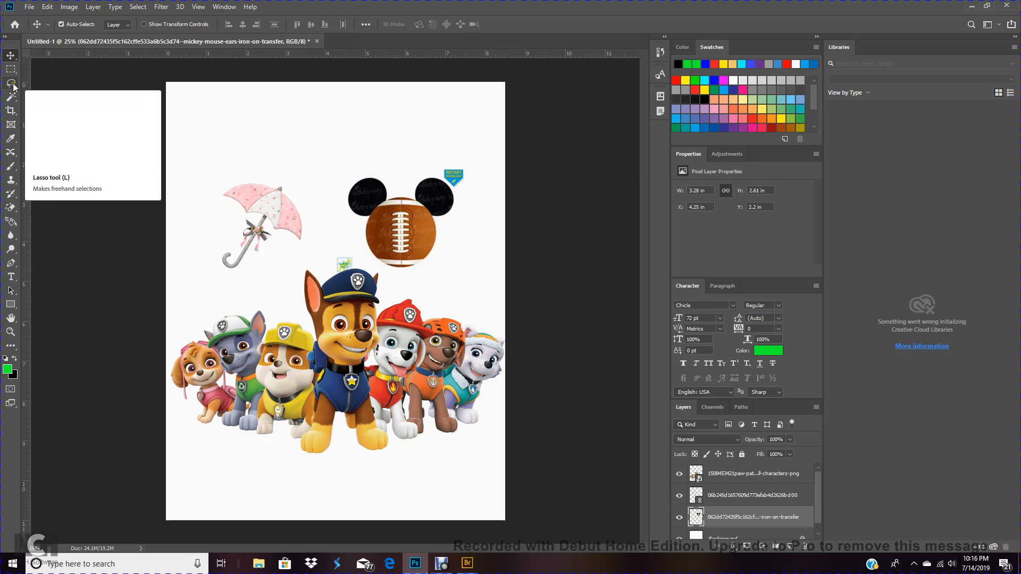
left_click_drag(11, 83, 41, 85)
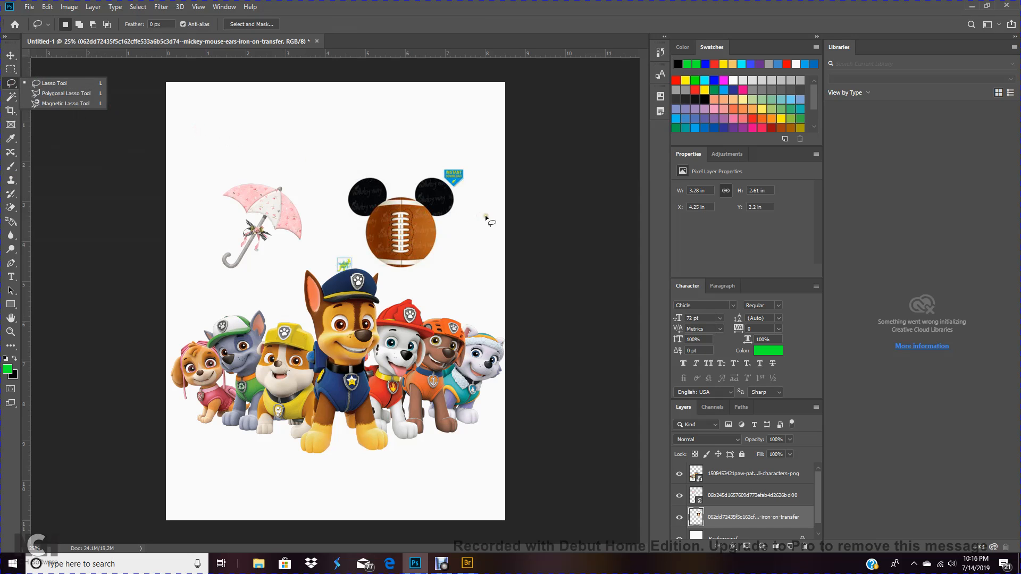
mouse_move(486, 217)
left_mouse_down()
mouse_move(469, 155)
mouse_move(407, 141)
mouse_move(359, 169)
mouse_move(308, 245)
mouse_move(326, 262)
mouse_move(399, 272)
mouse_move(473, 236)
mouse_move(485, 216)
left_mouse_up()
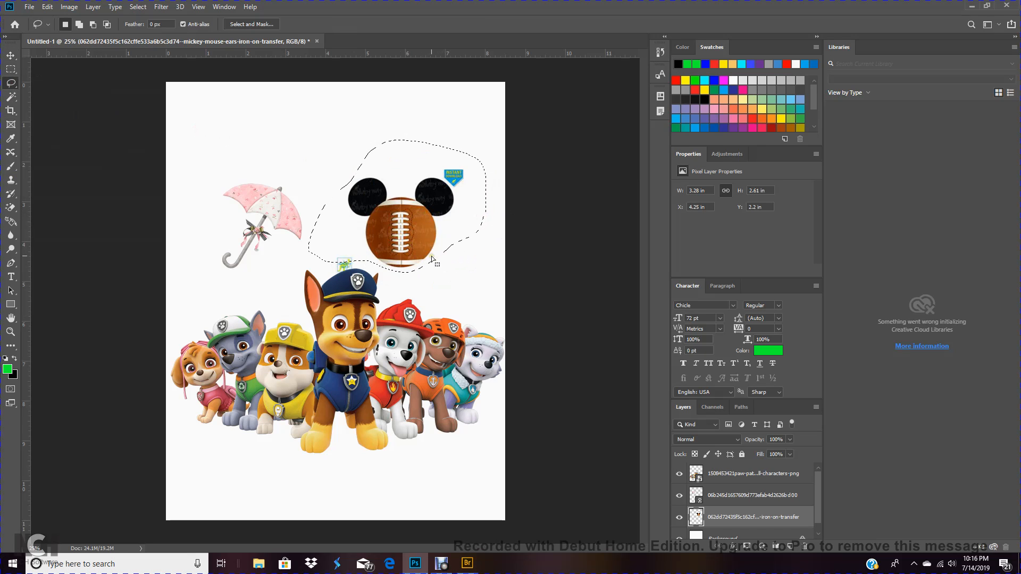
left_click(48, 7)
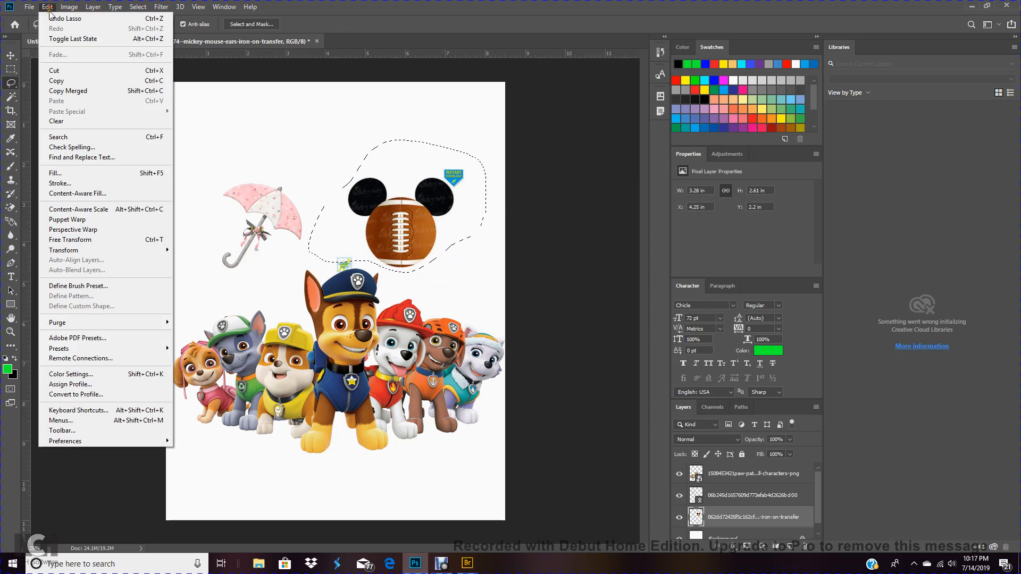
left_click(52, 174)
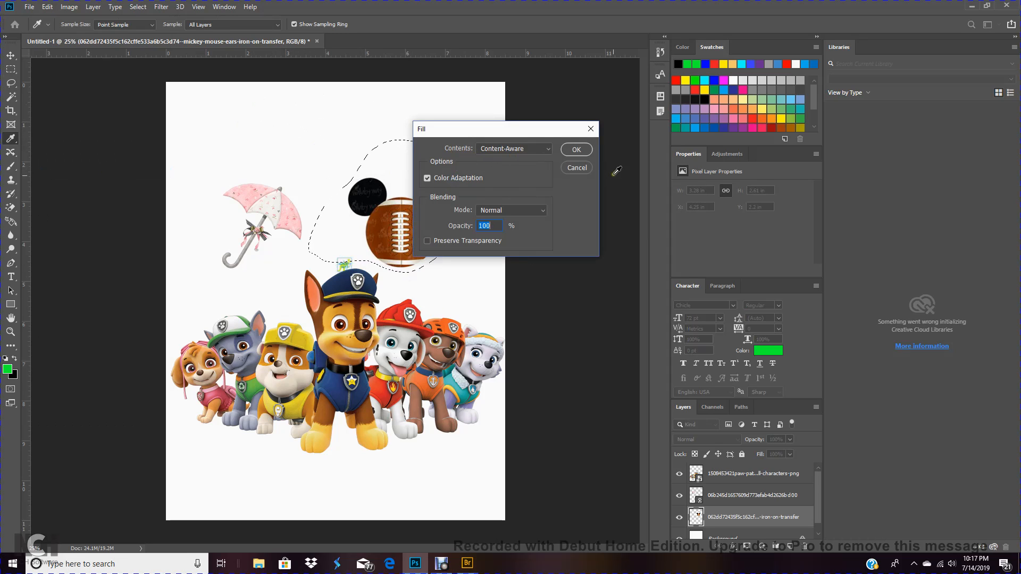
left_click(575, 149)
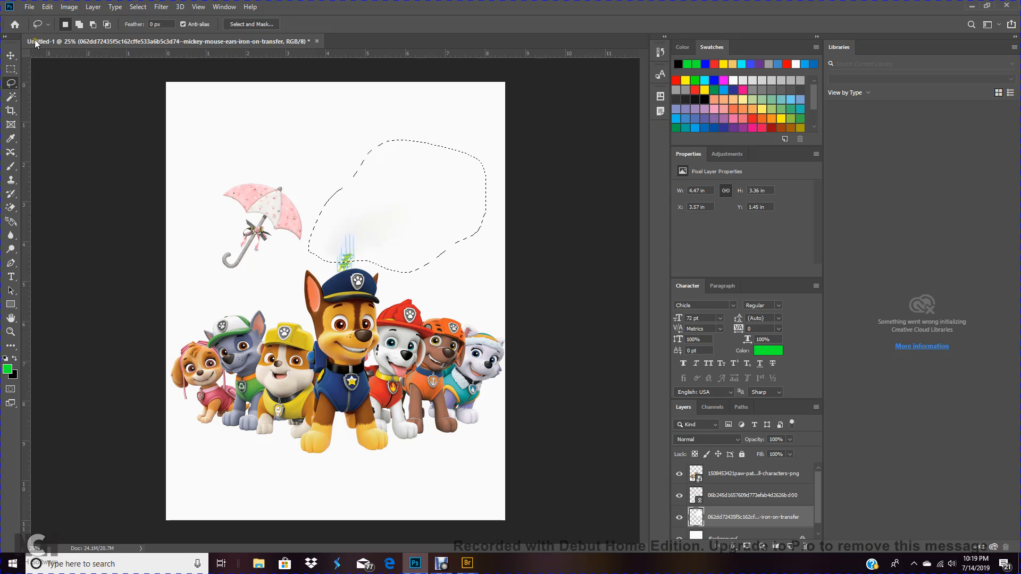
Deselect the Content-Aware filled area
left_click(10, 56)
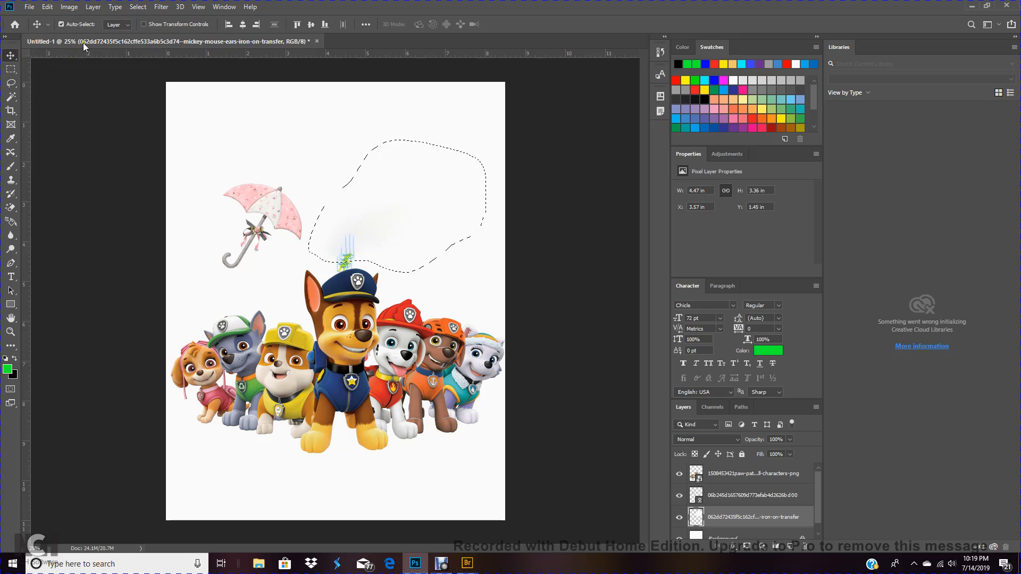
left_click(138, 7)
left_click(143, 30)
Select the umbrella layer and rasterize it
left_click(12, 208)
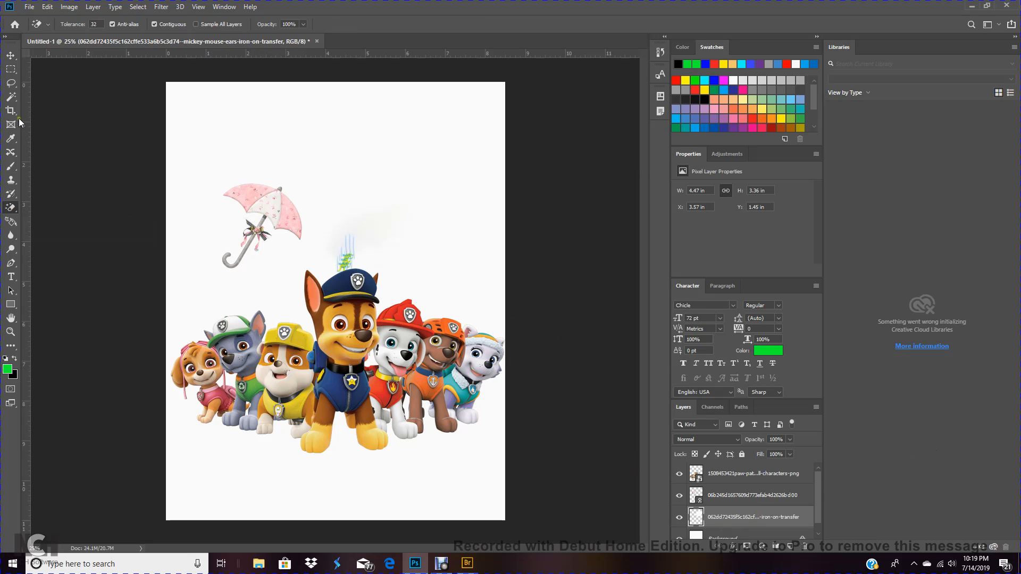
left_click(11, 55)
left_click(279, 210)
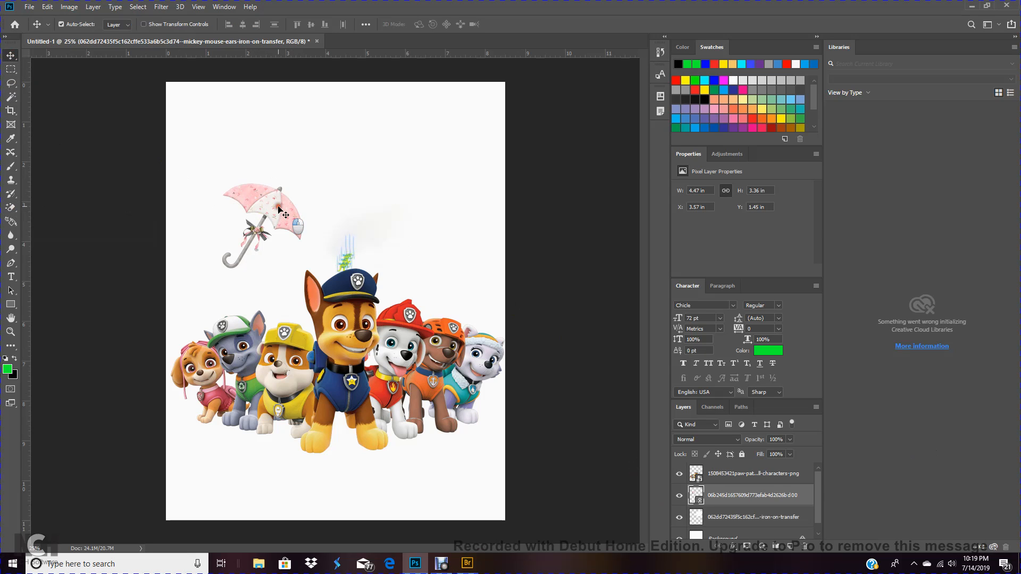
right_click(747, 495)
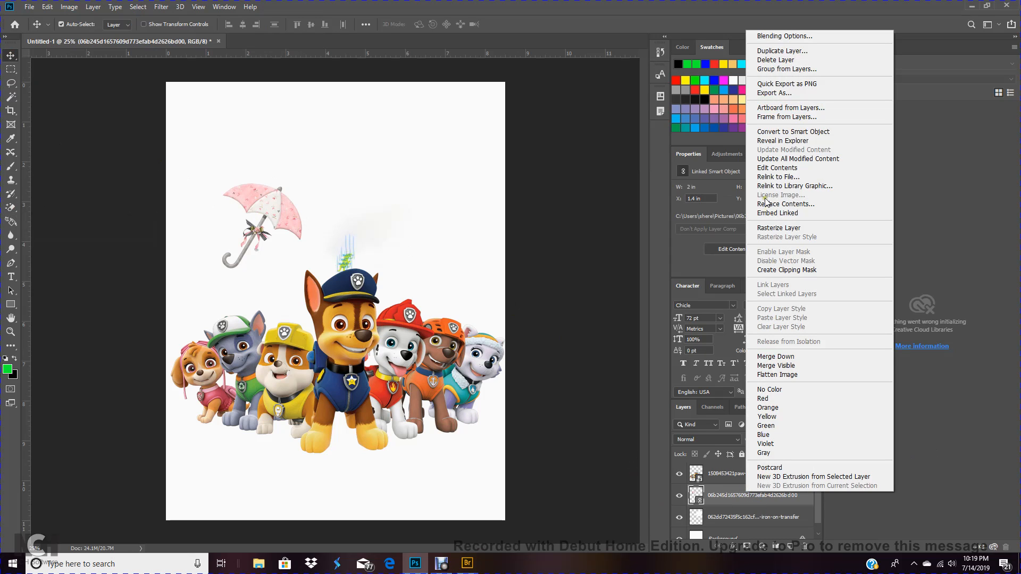
left_click(773, 228)
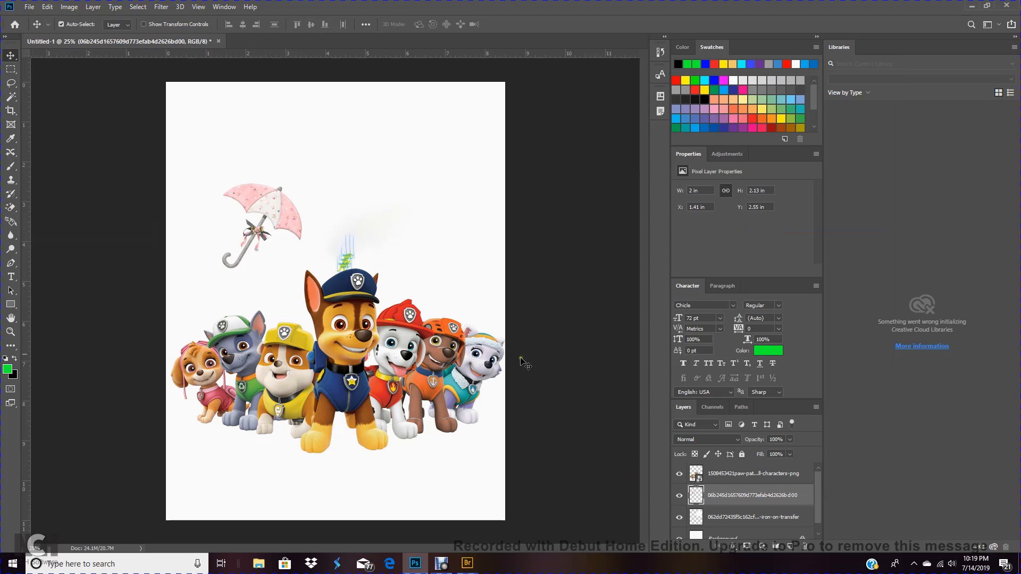
Select the paw patrol characters layer and rasterize it
left_click(365, 336)
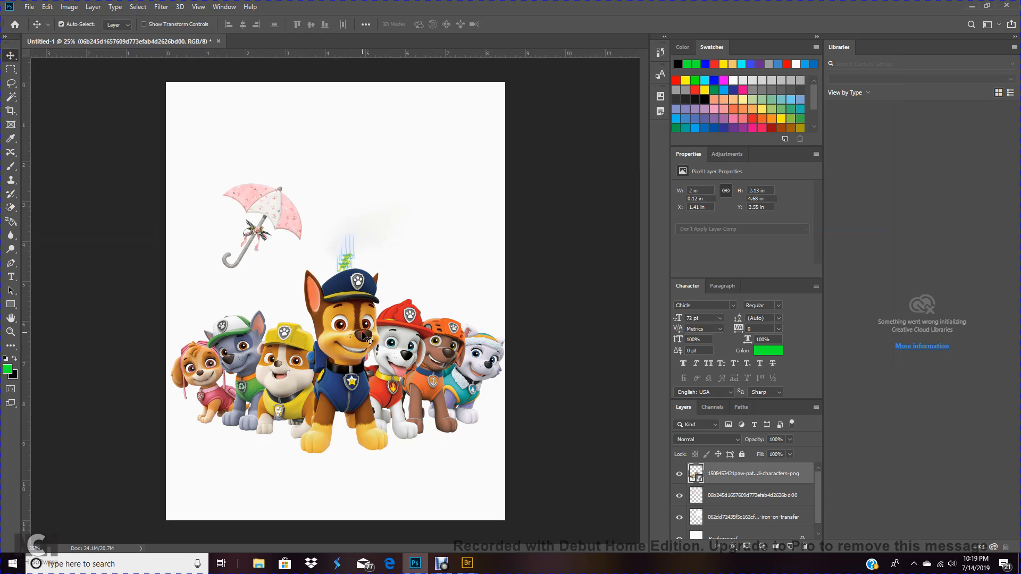
right_click(723, 479)
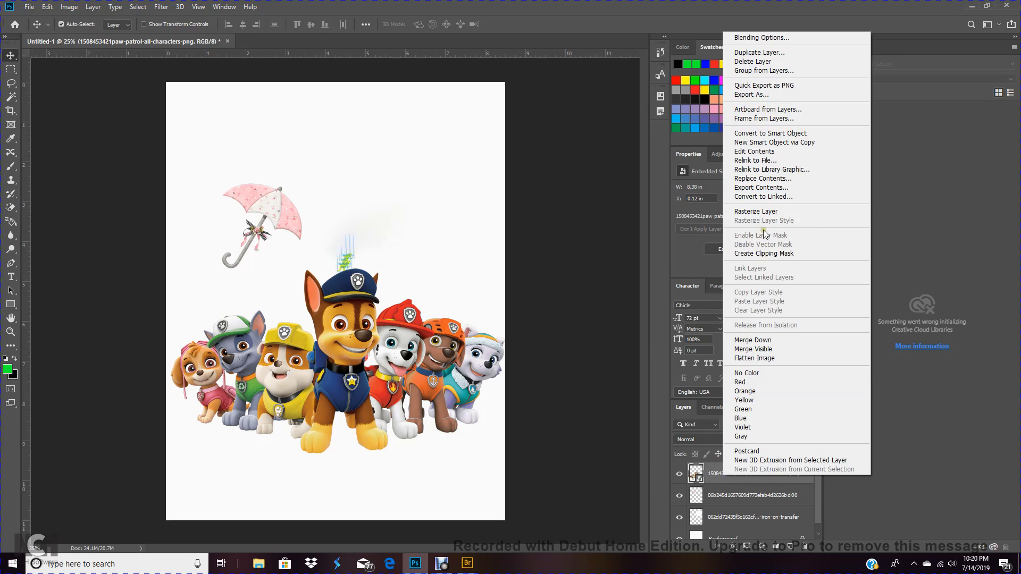
left_click(761, 212)
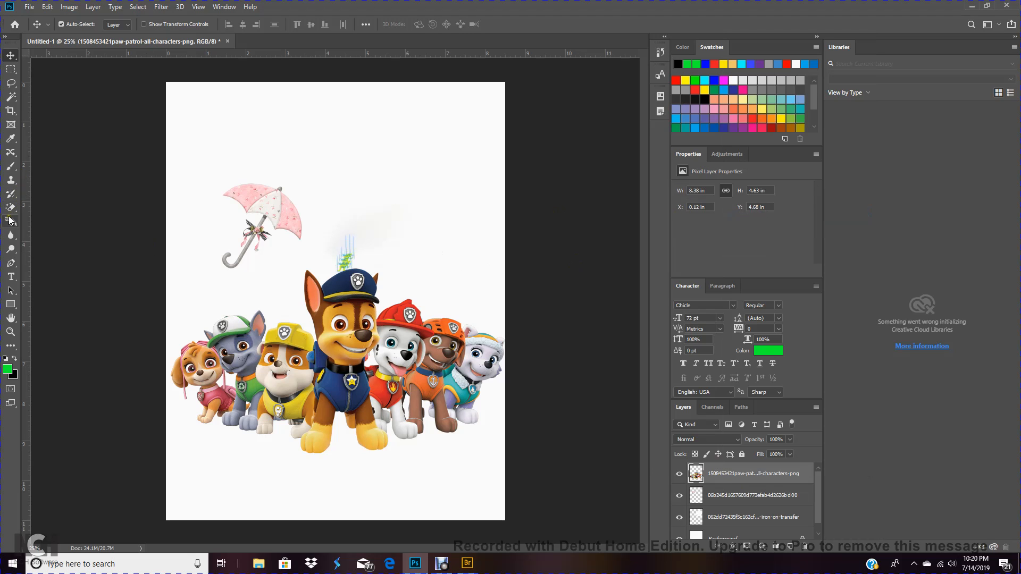
Erase parts of the umbrella with the Magic Eraser tool
left_click(269, 203)
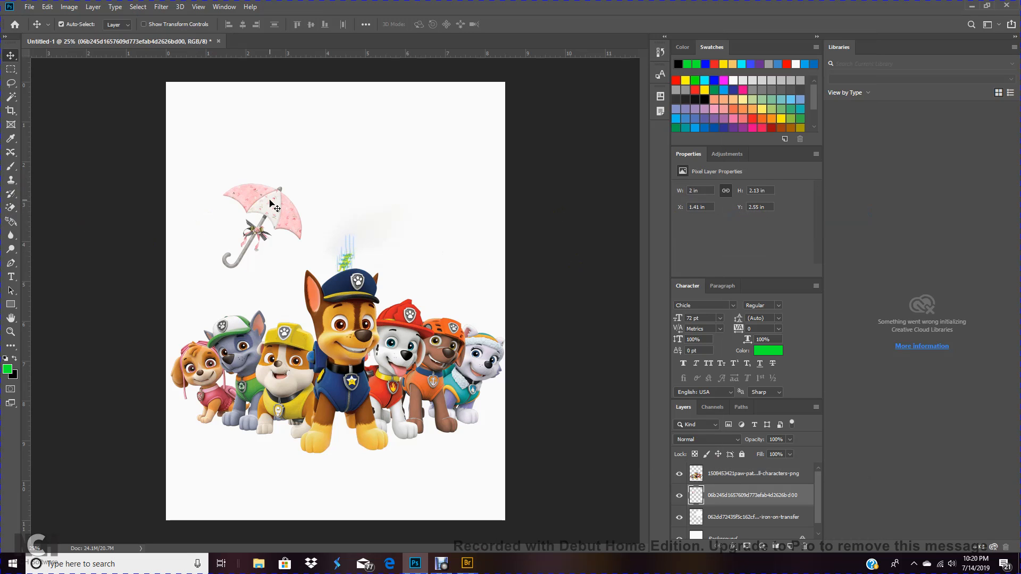
left_click(11, 208)
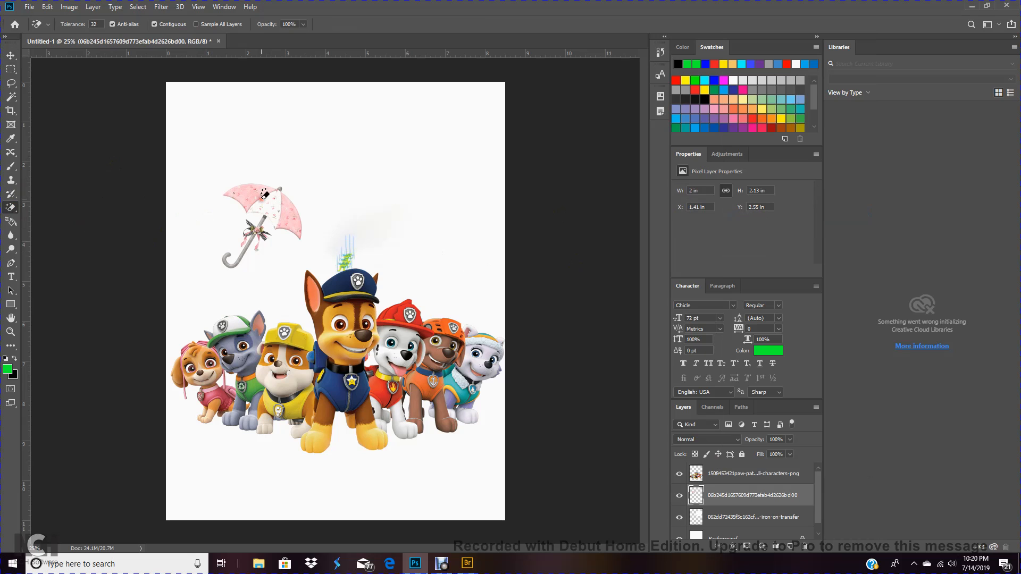
left_click(290, 215)
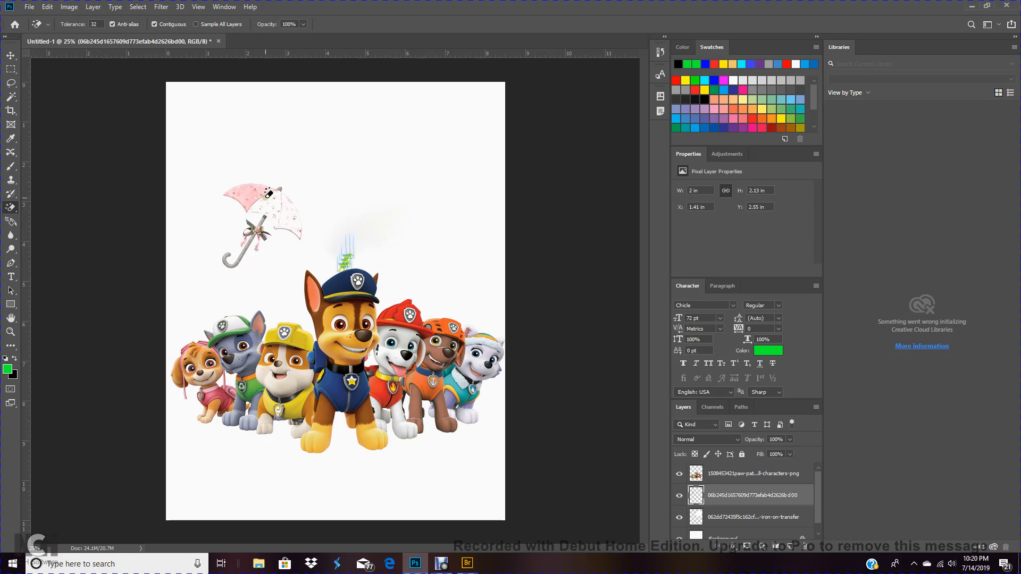
left_click(258, 187)
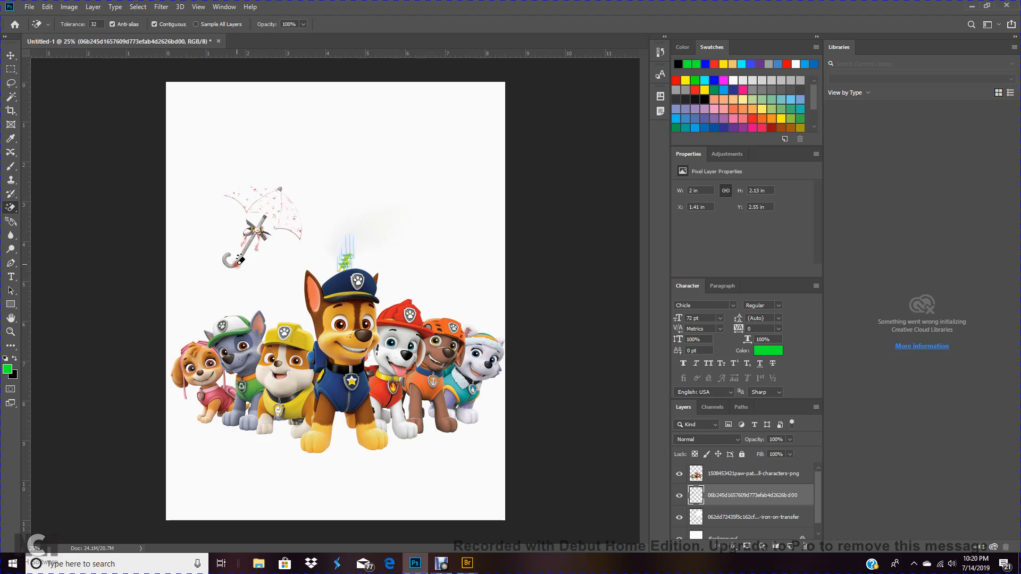
left_click(232, 256)
left_click(258, 228)
Erase the remaining umbrella pixels with the Eraser tool, enlarging the brush to about 94 px
right_click(11, 210)
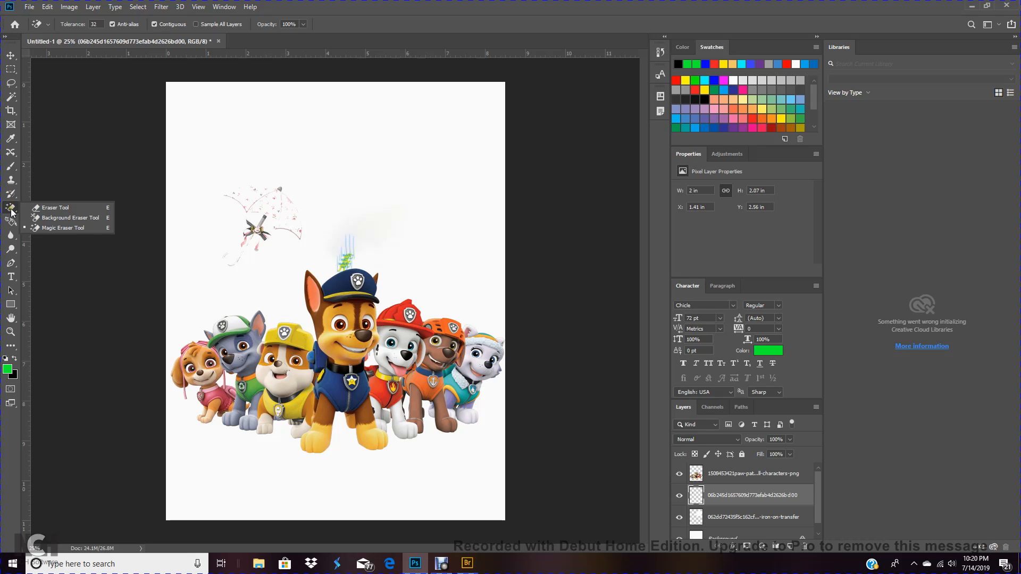
left_click(55, 208)
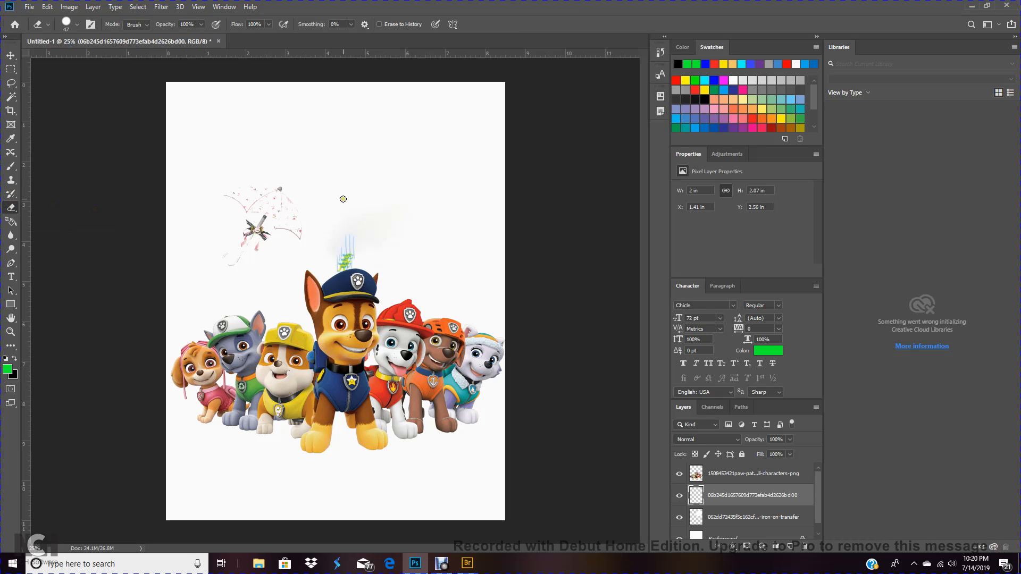
mouse_move(282, 205)
left_mouse_down()
mouse_move(264, 204)
mouse_move(279, 194)
mouse_move(222, 188)
left_mouse_up()
left_click(75, 24)
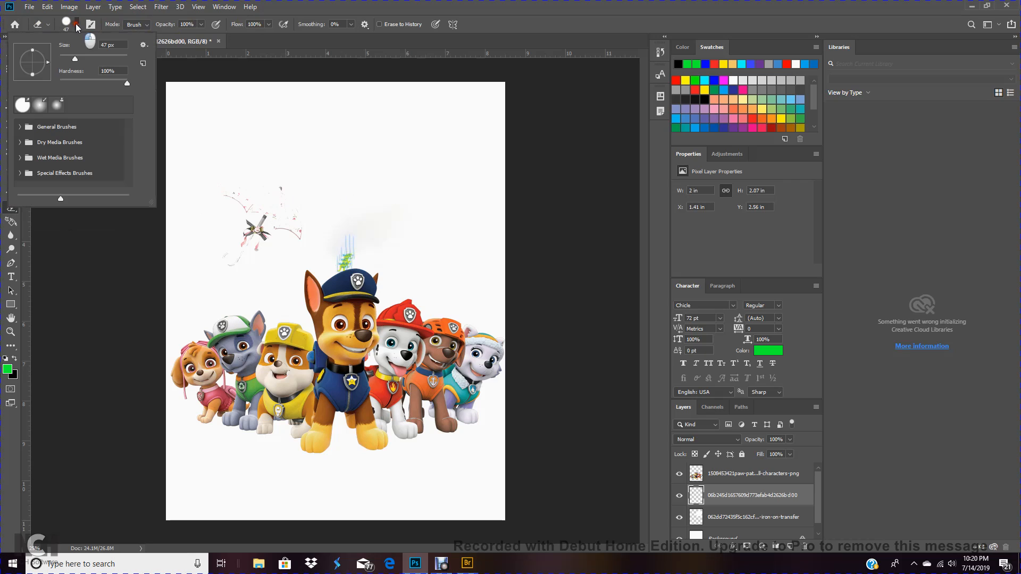
left_click(91, 56)
mouse_move(267, 210)
left_mouse_down()
mouse_move(260, 228)
mouse_move(226, 223)
mouse_move(242, 196)
mouse_move(243, 247)
mouse_move(213, 259)
mouse_move(297, 229)
mouse_move(308, 245)
mouse_move(301, 197)
mouse_move(262, 238)
mouse_move(287, 219)
mouse_move(344, 237)
mouse_move(280, 212)
left_mouse_up()
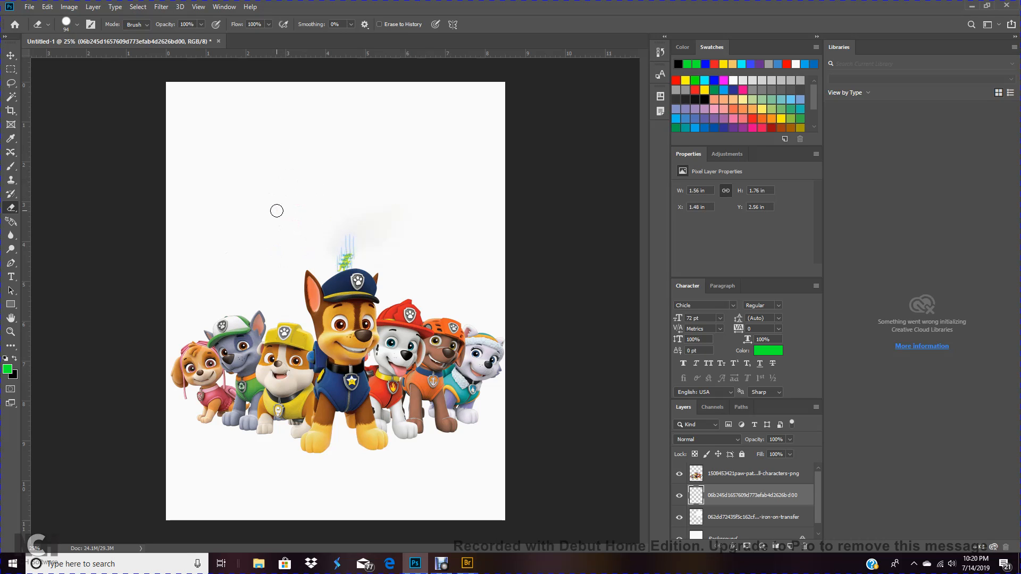
Reposition the paw patrol characters and the leftover Mickey fragments on the page
left_click(10, 55)
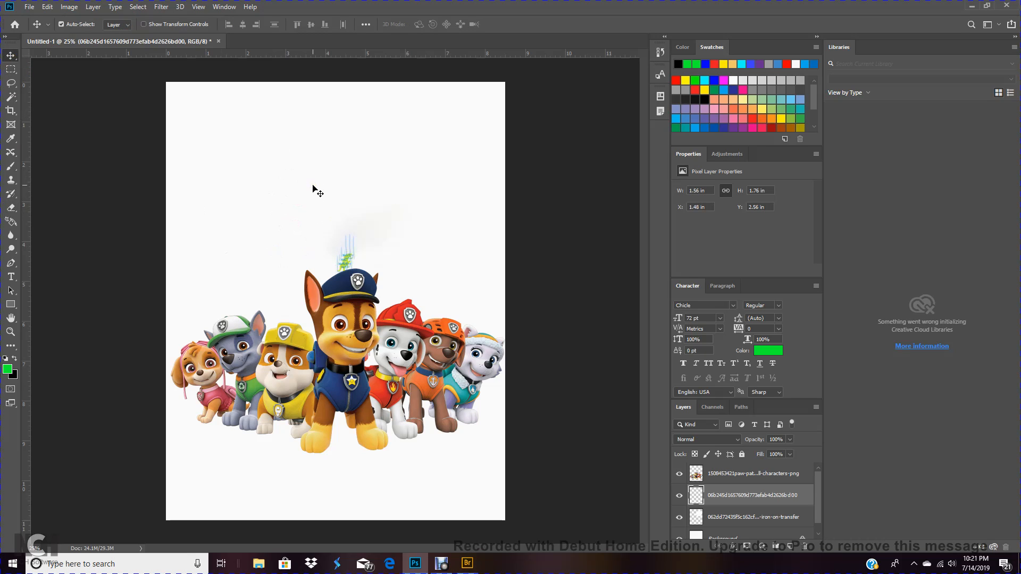
left_click(346, 317)
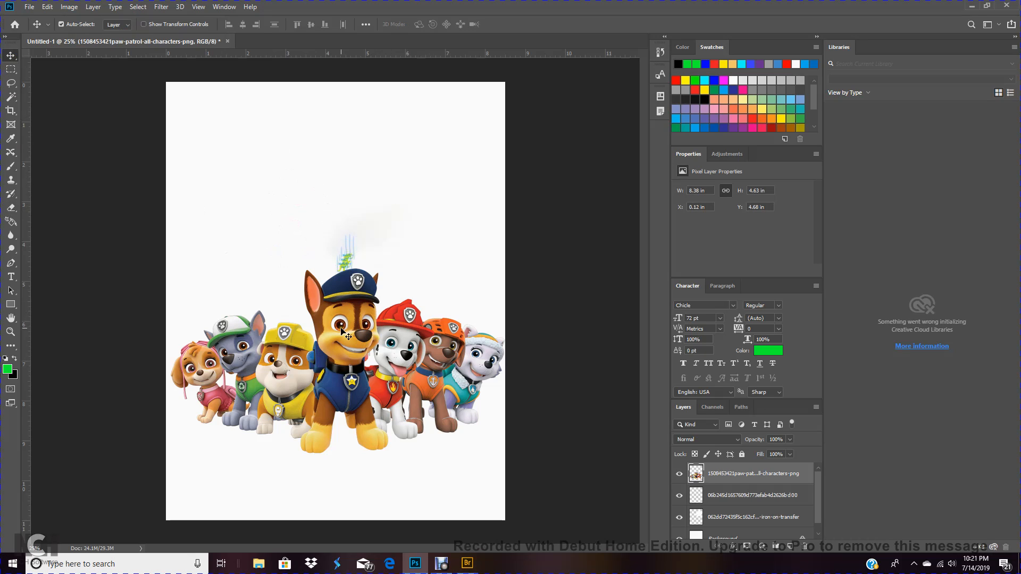
left_click_drag(349, 301, 357, 325)
left_click_drag(341, 256, 326, 216)
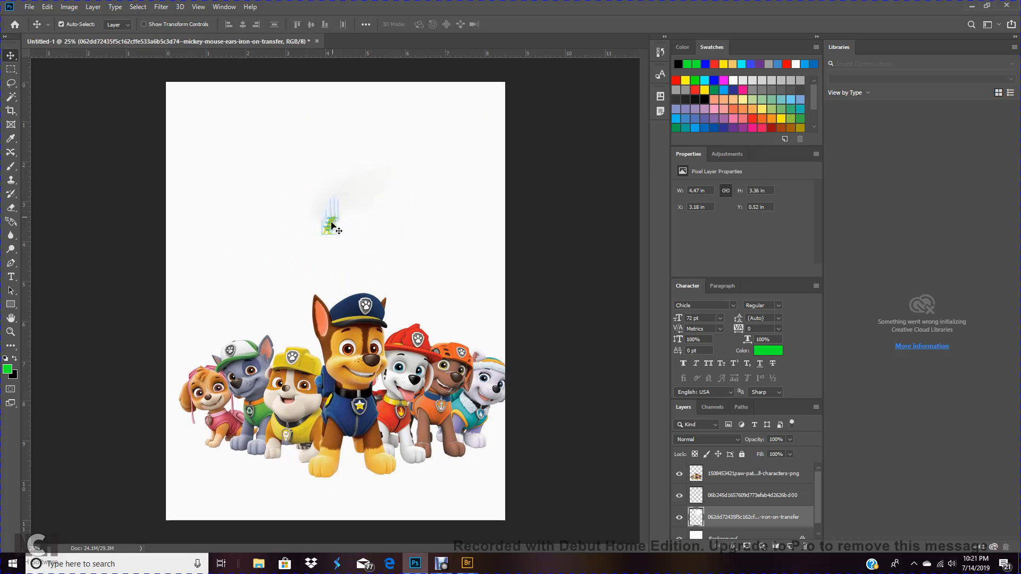
left_click_drag(346, 354, 340, 327)
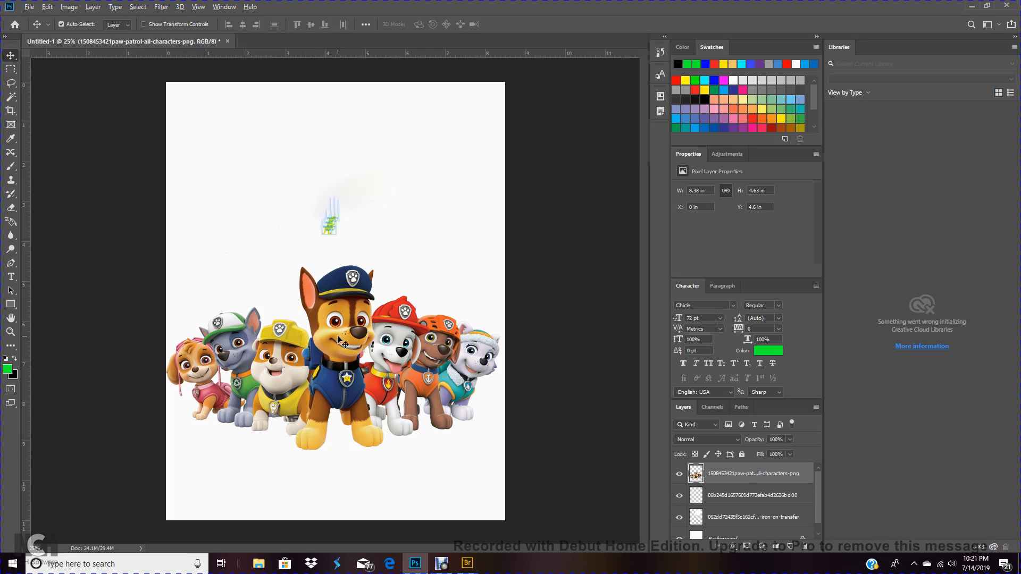
left_click_drag(337, 336, 341, 336)
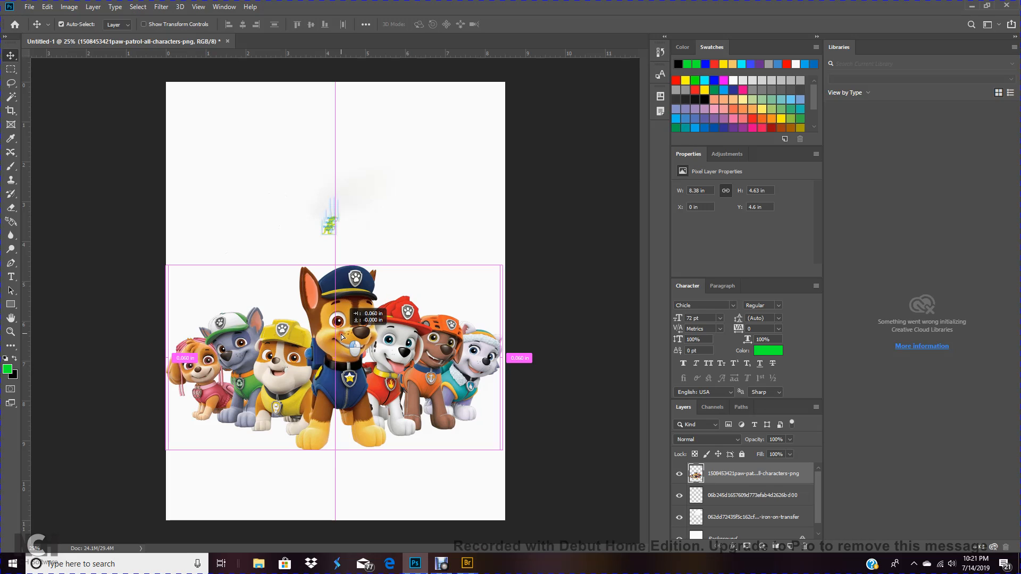
Duplicate the paw patrol characters and place one copy near the top and one near the bottom of the page
left_click_drag(341, 335, 345, 163)
left_click_drag(347, 307, 348, 357)
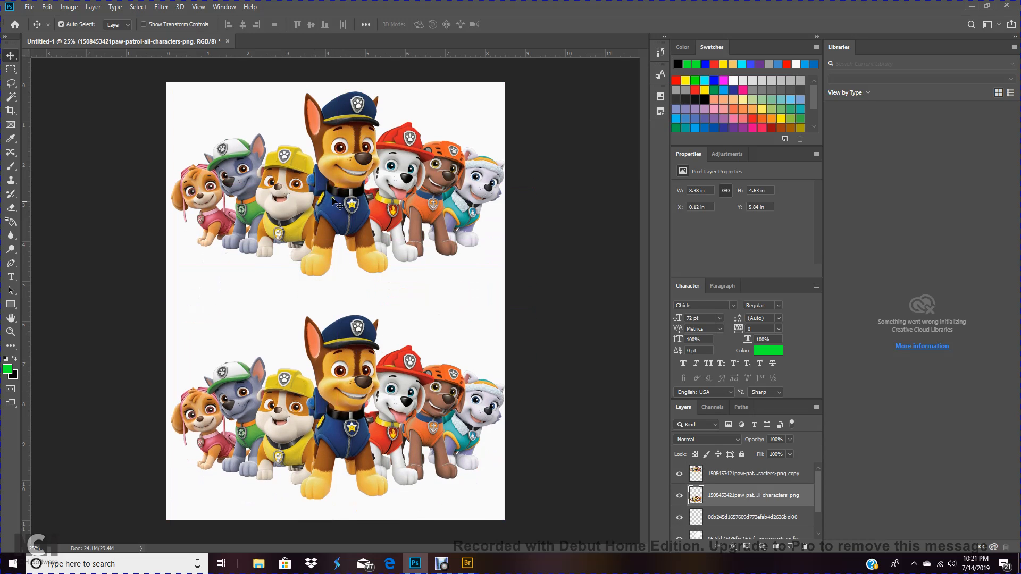
left_click_drag(335, 200, 335, 225)
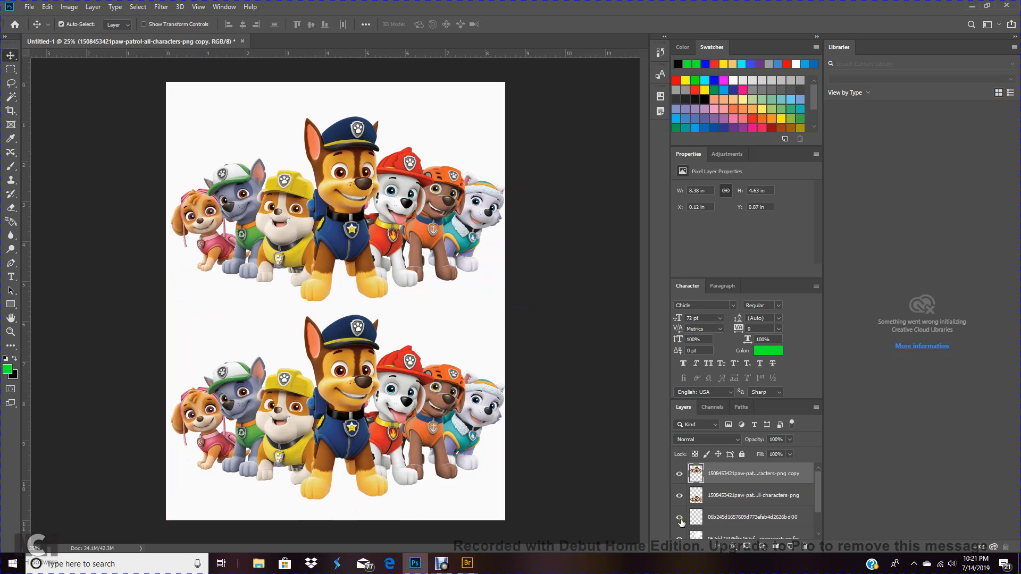
Delete the empty umbrella layer
left_click(722, 520)
left_click(805, 547)
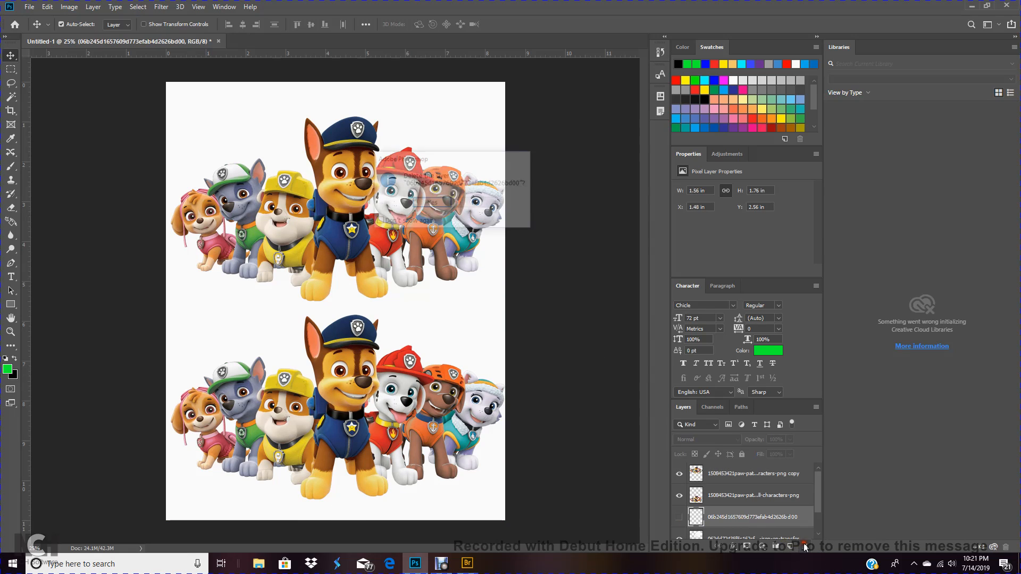
left_click(436, 204)
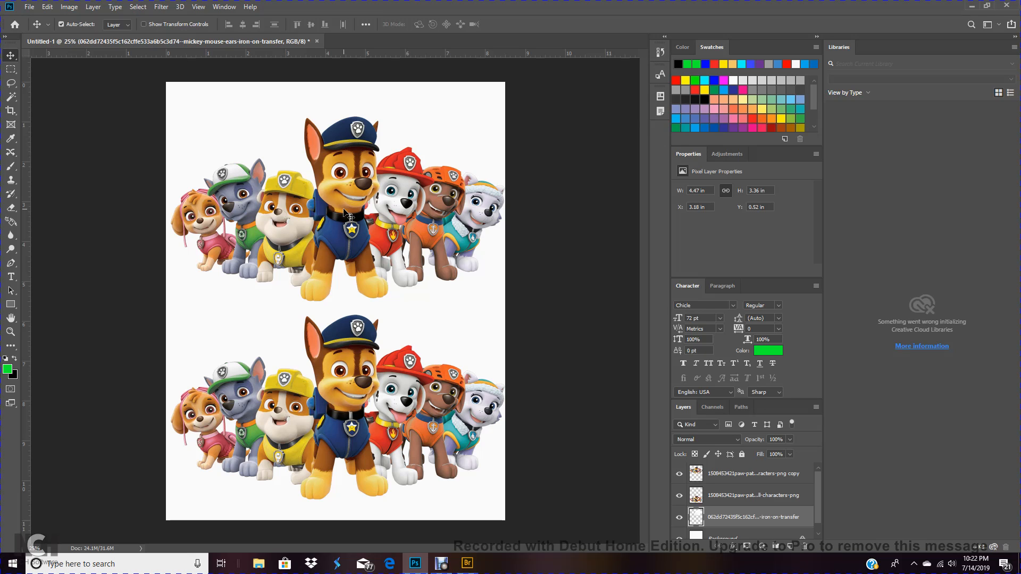
Nudge the top paw patrol copy down and apply a blue Color Overlay layer style in Pin Light mode
mouse_move(355, 202)
left_mouse_down()
mouse_move(355, 242)
mouse_move(343, 250)
mouse_move(341, 205)
mouse_move(343, 196)
mouse_move(350, 404)
mouse_move(355, 203)
mouse_move(356, 216)
left_mouse_up()
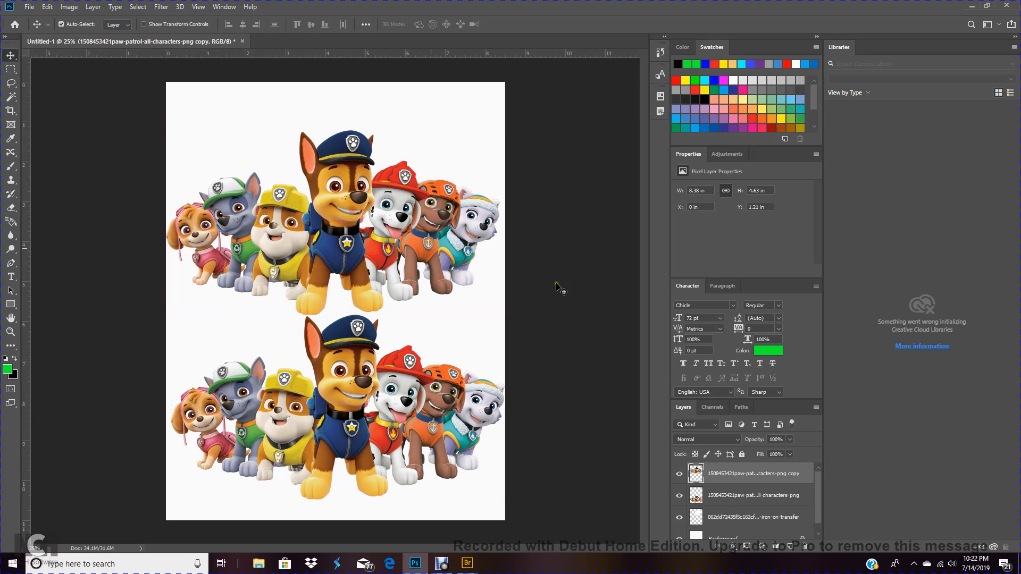
left_click(734, 547)
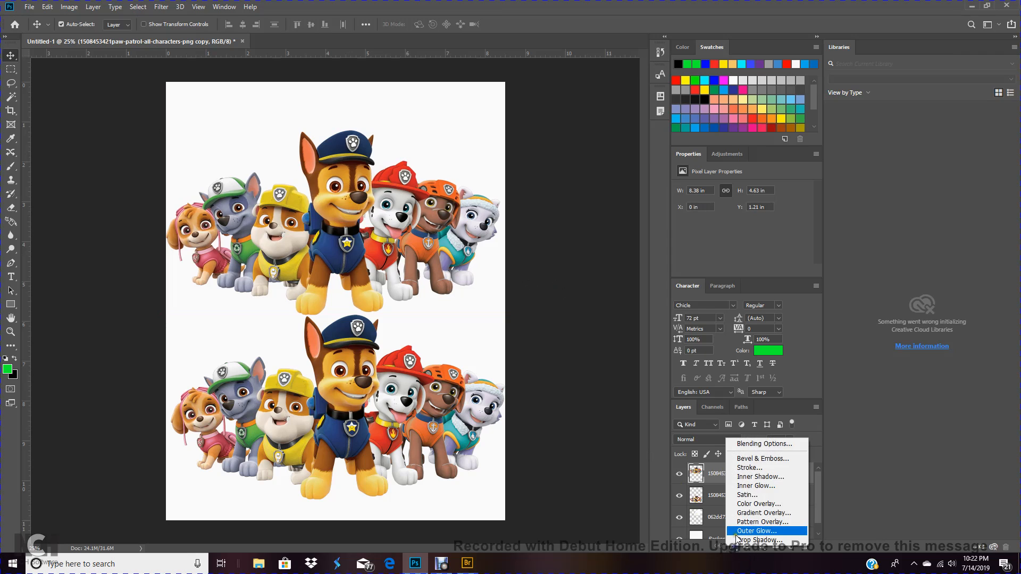
left_click(746, 505)
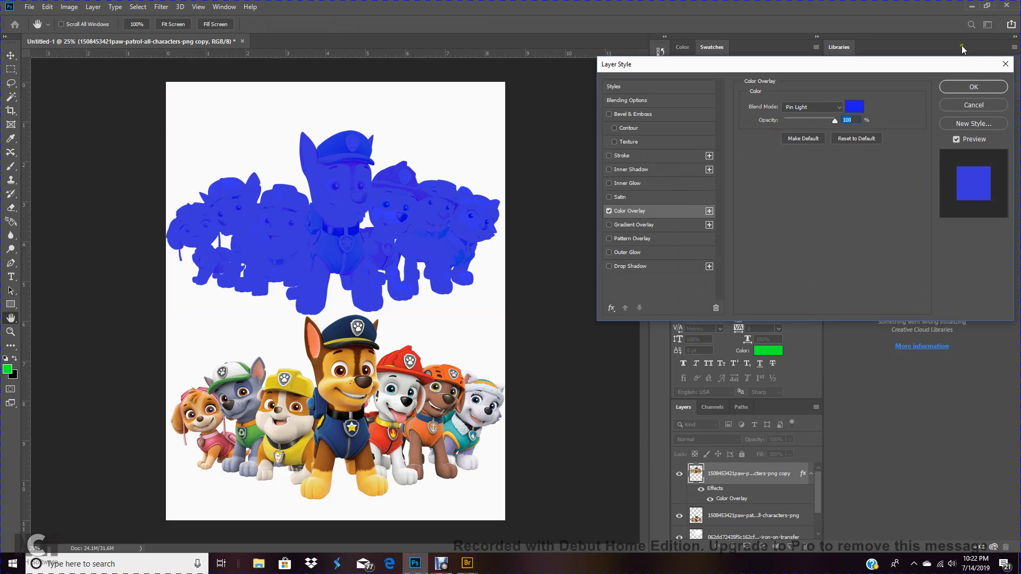
left_click(964, 91)
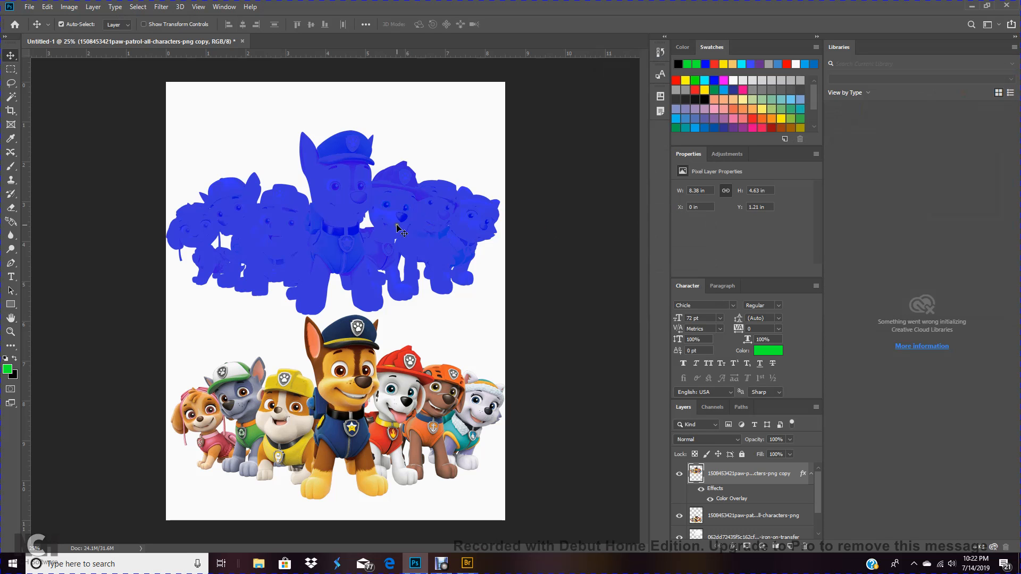
Move the blue overlay copy down over the original paw patrol characters
left_click_drag(343, 235, 351, 373)
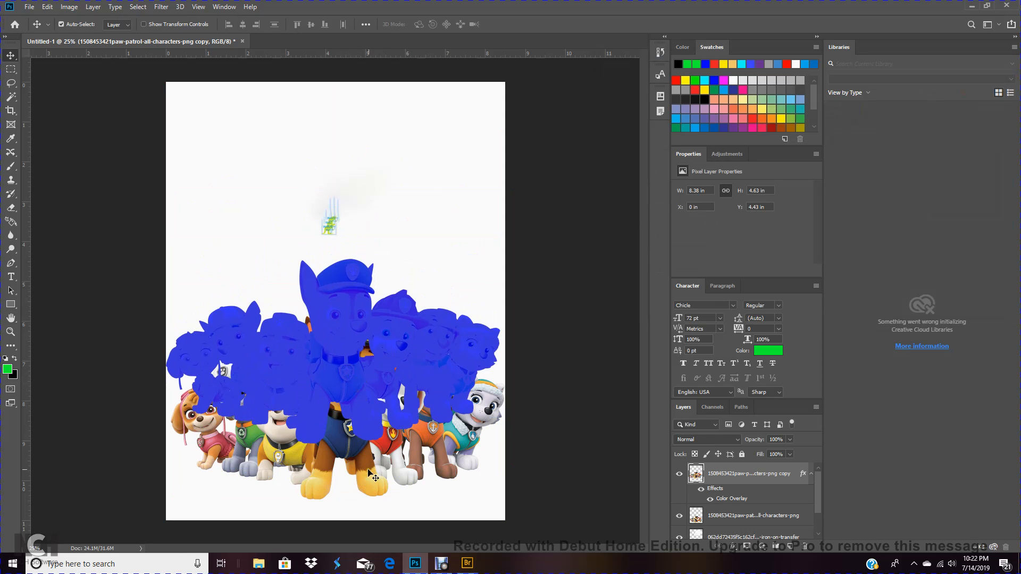
left_click(368, 469)
left_click_drag(353, 440, 333, 362)
left_click_drag(333, 365, 339, 390)
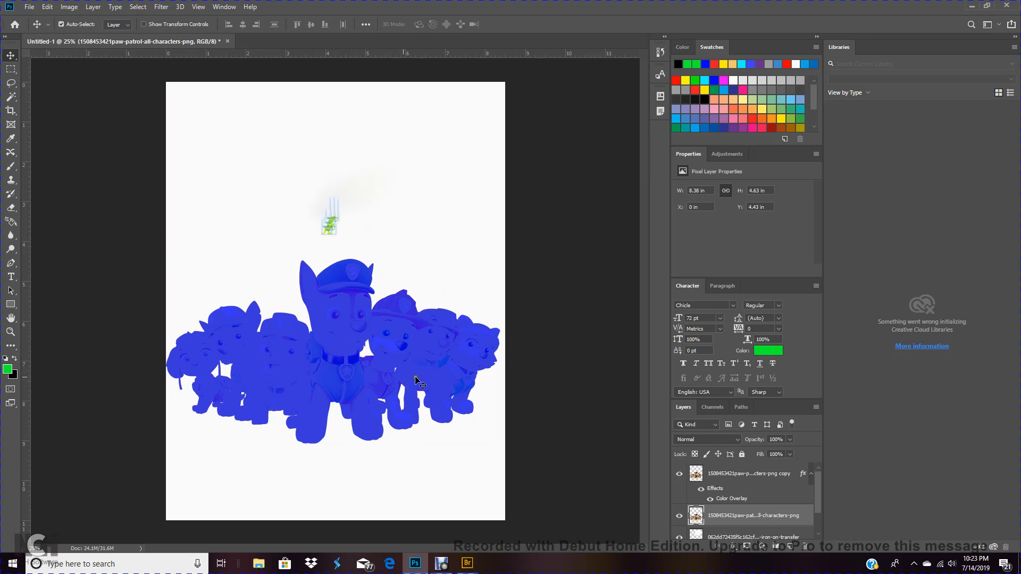
Add a layer mask to the blue overlay copy and reset the colors to default black and white
left_click(349, 369)
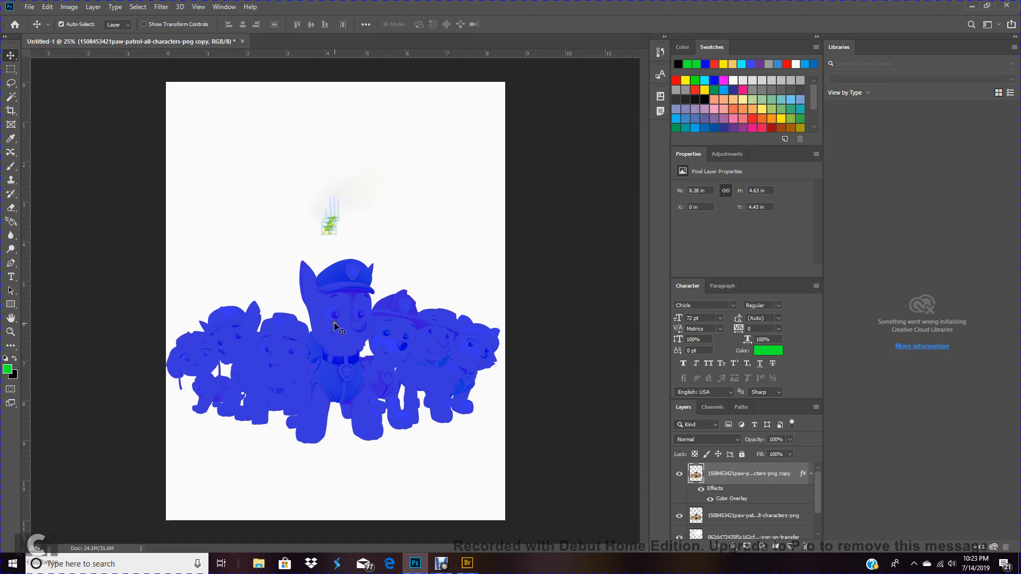
left_click(749, 546)
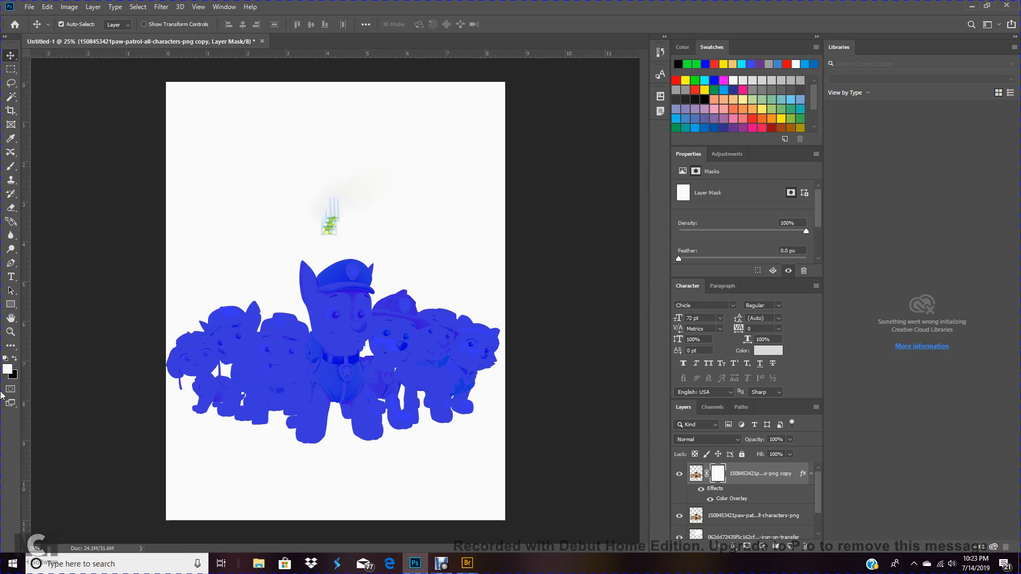
left_click(15, 361)
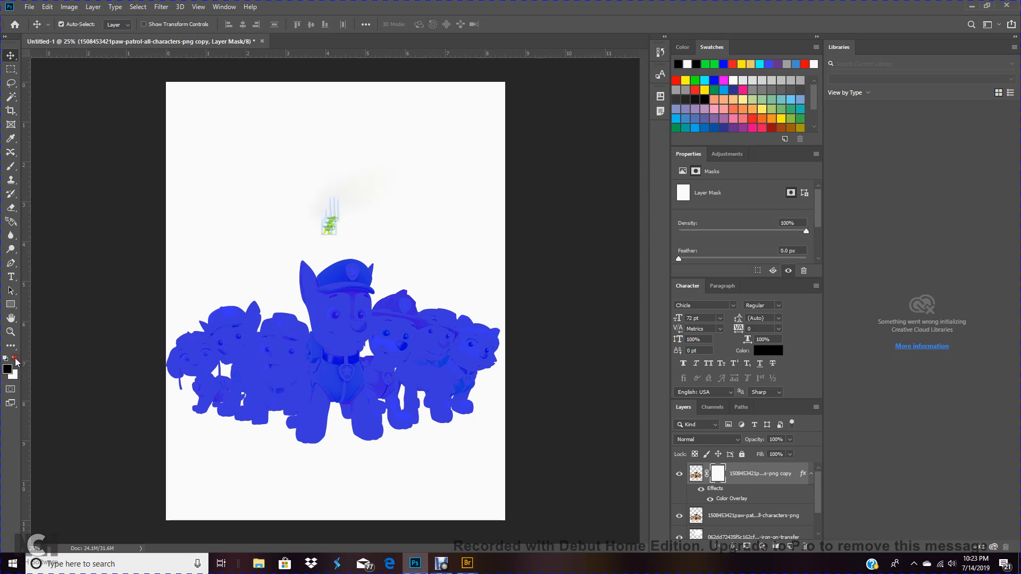
With the Brush tool, paint black on the layer mask over the center pup to reveal its original colors
left_click(11, 168)
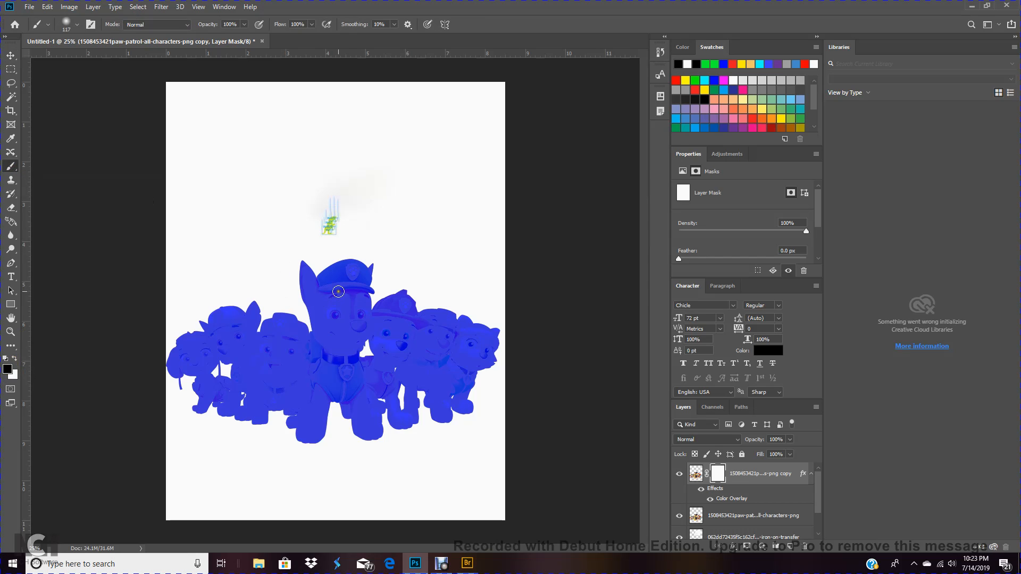
mouse_move(338, 295)
left_mouse_down()
mouse_move(340, 387)
mouse_move(334, 281)
mouse_move(353, 303)
mouse_move(345, 352)
mouse_move(346, 299)
mouse_move(357, 322)
mouse_move(356, 389)
mouse_move(340, 391)
mouse_move(329, 382)
mouse_move(321, 301)
mouse_move(340, 276)
mouse_move(361, 289)
mouse_move(354, 349)
mouse_move(355, 272)
mouse_move(332, 275)
mouse_move(364, 292)
mouse_move(366, 279)
mouse_move(337, 274)
mouse_move(319, 289)
mouse_move(328, 347)
mouse_move(329, 301)
mouse_move(330, 323)
mouse_move(309, 278)
mouse_move(327, 368)
mouse_move(334, 378)
mouse_move(327, 330)
mouse_move(327, 367)
mouse_move(357, 388)
mouse_move(361, 419)
mouse_move(367, 396)
mouse_move(381, 442)
mouse_move(346, 373)
mouse_move(343, 391)
mouse_move(309, 416)
mouse_move(321, 361)
mouse_move(320, 393)
left_mouse_up()
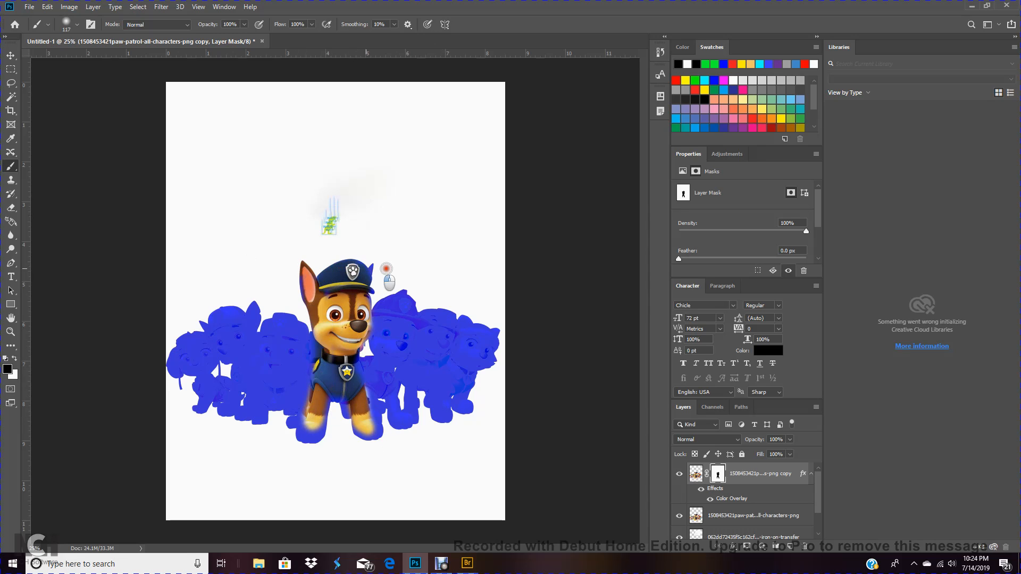
Swap to white and paint over the center pup on the mask to restore the blue overlay
left_click(16, 361)
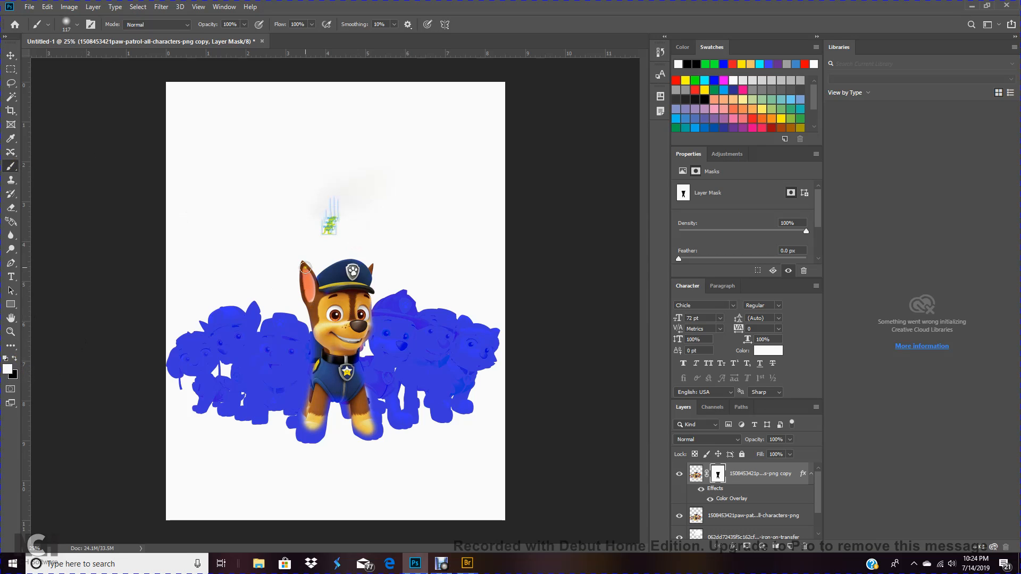
mouse_move(303, 264)
left_mouse_down()
mouse_move(317, 391)
mouse_move(302, 272)
mouse_move(320, 366)
mouse_move(323, 271)
mouse_move(334, 385)
mouse_move(333, 293)
mouse_move(346, 374)
mouse_move(345, 250)
mouse_move(356, 361)
mouse_move(357, 241)
mouse_move(361, 353)
mouse_move(363, 241)
mouse_move(363, 347)
mouse_move(367, 250)
mouse_move(373, 352)
mouse_move(374, 262)
mouse_move(373, 344)
mouse_move(361, 279)
mouse_move(311, 279)
mouse_move(298, 305)
mouse_move(298, 257)
mouse_move(311, 421)
mouse_move(311, 370)
mouse_move(316, 403)
mouse_move(306, 426)
mouse_move(306, 401)
mouse_move(339, 426)
mouse_move(346, 355)
mouse_move(356, 428)
mouse_move(330, 361)
mouse_move(370, 448)
mouse_move(352, 347)
mouse_move(363, 425)
mouse_move(348, 395)
mouse_move(351, 437)
mouse_move(362, 324)
left_mouse_up()
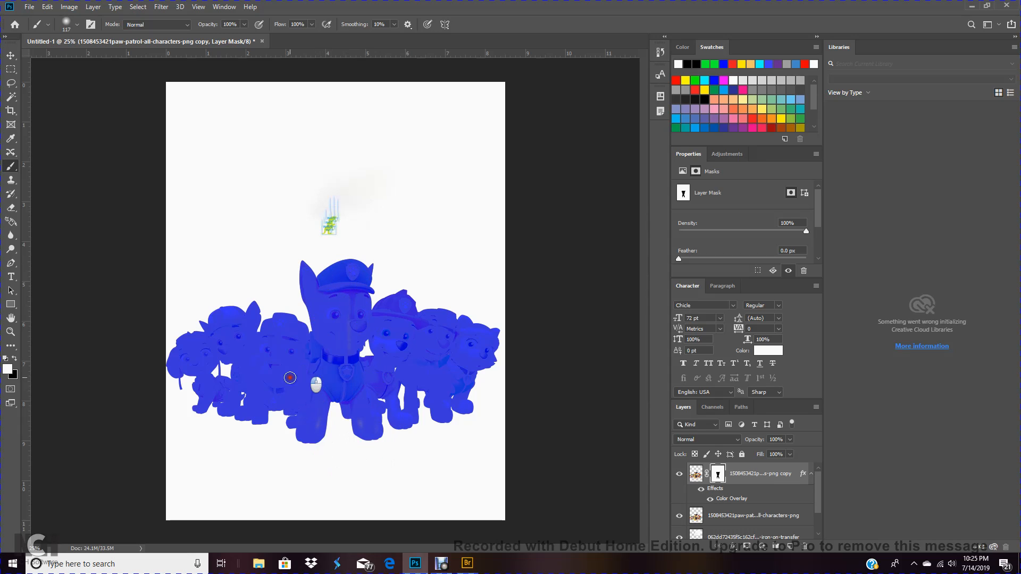
mouse_move(209, 320)
left_mouse_down()
mouse_move(240, 386)
mouse_move(277, 402)
mouse_move(328, 397)
mouse_move(354, 366)
mouse_move(401, 410)
mouse_move(348, 346)
mouse_move(354, 281)
mouse_move(356, 392)
mouse_move(356, 299)
mouse_move(387, 409)
mouse_move(415, 349)
mouse_move(393, 365)
mouse_move(321, 282)
mouse_move(366, 297)
left_mouse_up()
Swap back to black and paint across the pups' faces on the mask to reveal their original colors
left_click(16, 360)
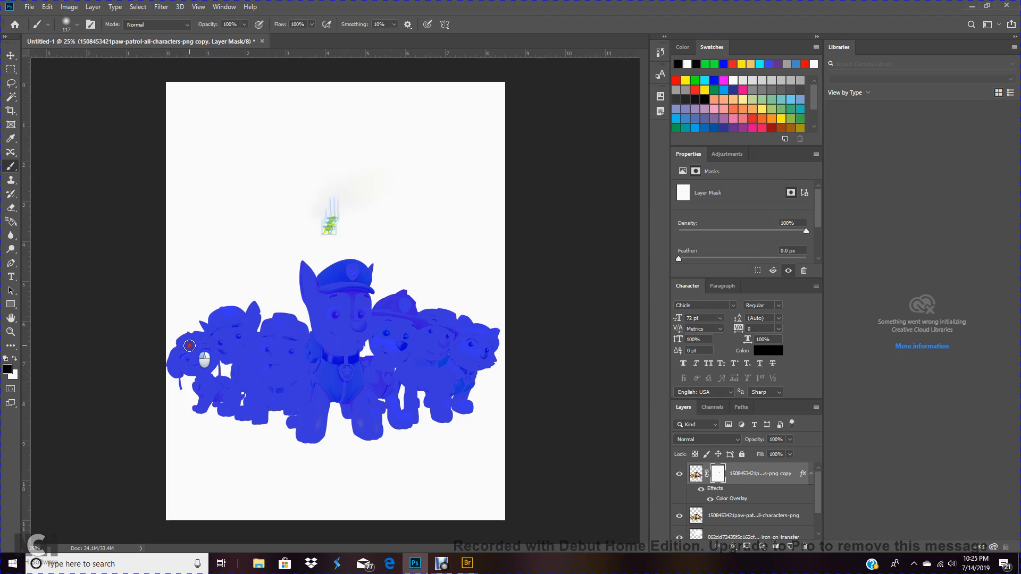
mouse_move(190, 346)
left_mouse_down()
mouse_move(200, 385)
mouse_move(194, 340)
mouse_move(201, 381)
mouse_move(183, 360)
mouse_move(209, 366)
mouse_move(196, 359)
mouse_move(206, 348)
mouse_move(233, 353)
mouse_move(225, 344)
mouse_move(237, 333)
mouse_move(220, 328)
mouse_move(235, 343)
mouse_move(228, 358)
mouse_move(235, 348)
mouse_move(269, 363)
mouse_move(277, 362)
mouse_move(256, 347)
mouse_move(264, 357)
mouse_move(277, 347)
mouse_move(268, 371)
mouse_move(284, 381)
mouse_move(262, 355)
mouse_move(287, 334)
mouse_move(251, 328)
mouse_move(291, 333)
mouse_move(288, 371)
mouse_move(274, 381)
mouse_move(265, 365)
mouse_move(270, 382)
mouse_move(302, 357)
mouse_move(280, 386)
mouse_move(266, 349)
mouse_move(285, 361)
left_mouse_up()
mouse_move(341, 322)
left_mouse_down()
mouse_move(341, 355)
mouse_move(353, 358)
mouse_move(344, 345)
mouse_move(382, 334)
mouse_move(401, 346)
mouse_move(396, 335)
mouse_move(449, 336)
mouse_move(481, 354)
mouse_move(453, 363)
mouse_move(402, 321)
left_mouse_up()
mouse_move(318, 341)
left_mouse_down()
mouse_move(361, 340)
mouse_move(357, 305)
mouse_move(337, 304)
mouse_move(401, 311)
mouse_move(409, 327)
mouse_move(385, 352)
mouse_move(479, 378)
left_mouse_up()
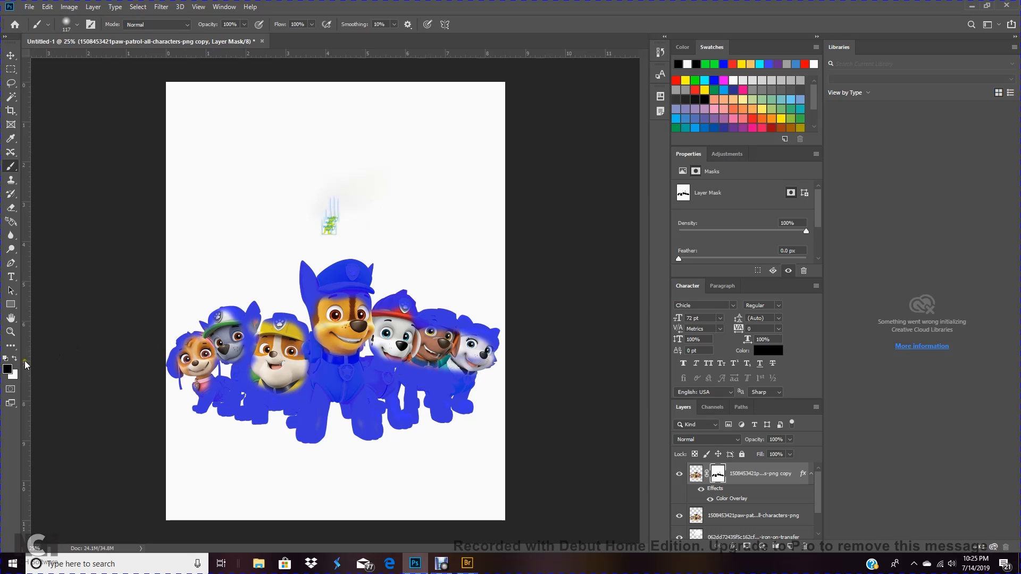
Swap to white and paint over the revealed faces on the mask to restore the blue overlay
left_click(18, 360)
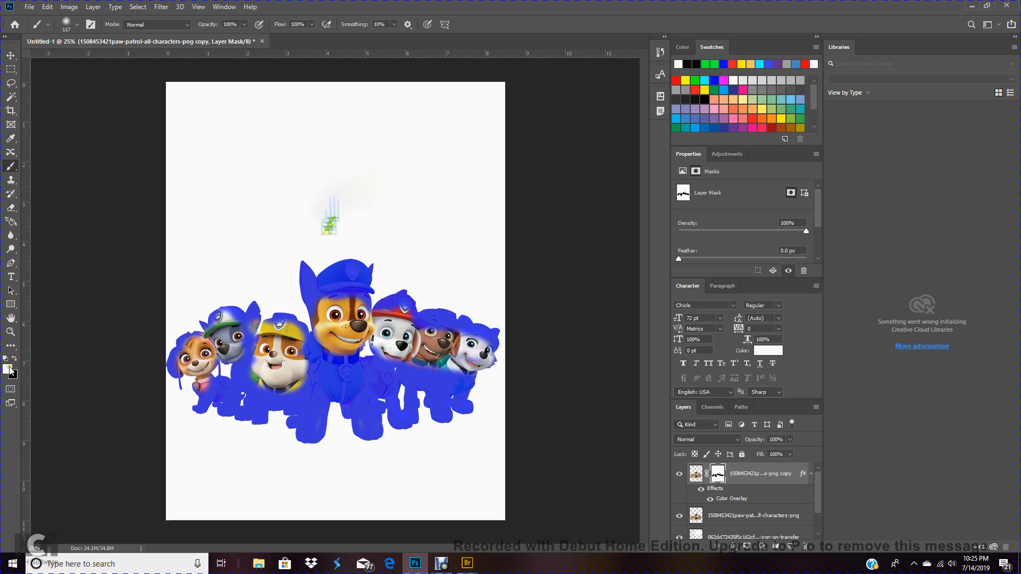
mouse_move(186, 362)
left_mouse_down()
mouse_move(218, 343)
mouse_move(210, 380)
mouse_move(187, 362)
mouse_move(214, 381)
mouse_move(257, 369)
mouse_move(224, 340)
mouse_move(261, 332)
mouse_move(281, 345)
mouse_move(298, 341)
mouse_move(277, 324)
mouse_move(247, 372)
mouse_move(306, 386)
mouse_move(250, 383)
mouse_move(235, 372)
mouse_move(257, 377)
mouse_move(222, 367)
mouse_move(340, 383)
mouse_move(291, 392)
mouse_move(311, 396)
left_mouse_up()
mouse_move(327, 357)
left_mouse_down()
mouse_move(362, 340)
mouse_move(339, 301)
mouse_move(361, 320)
mouse_move(245, 318)
mouse_move(283, 318)
mouse_move(289, 303)
mouse_move(330, 290)
mouse_move(371, 319)
mouse_move(305, 315)
mouse_move(333, 295)
mouse_move(402, 323)
mouse_move(341, 331)
mouse_move(400, 321)
mouse_move(337, 318)
mouse_move(369, 341)
mouse_move(442, 345)
mouse_move(310, 341)
mouse_move(428, 396)
mouse_move(443, 375)
mouse_move(452, 396)
mouse_move(462, 351)
mouse_move(473, 378)
mouse_move(491, 339)
mouse_move(432, 362)
mouse_move(449, 379)
mouse_move(460, 338)
mouse_move(422, 364)
mouse_move(423, 340)
mouse_move(390, 347)
mouse_move(393, 356)
mouse_move(400, 323)
mouse_move(405, 359)
left_mouse_up()
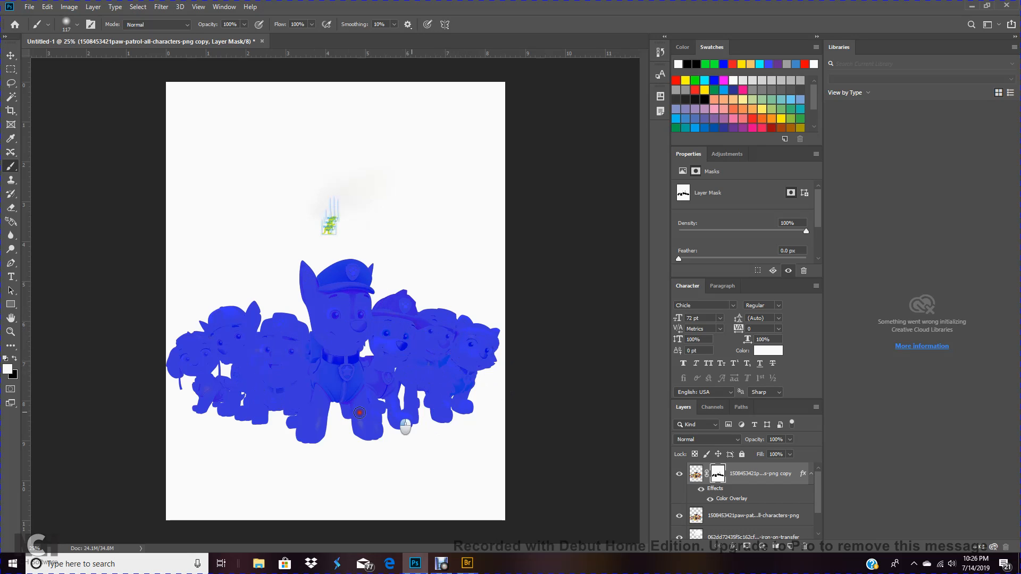
left_click_drag(258, 333, 258, 334)
left_click(11, 55)
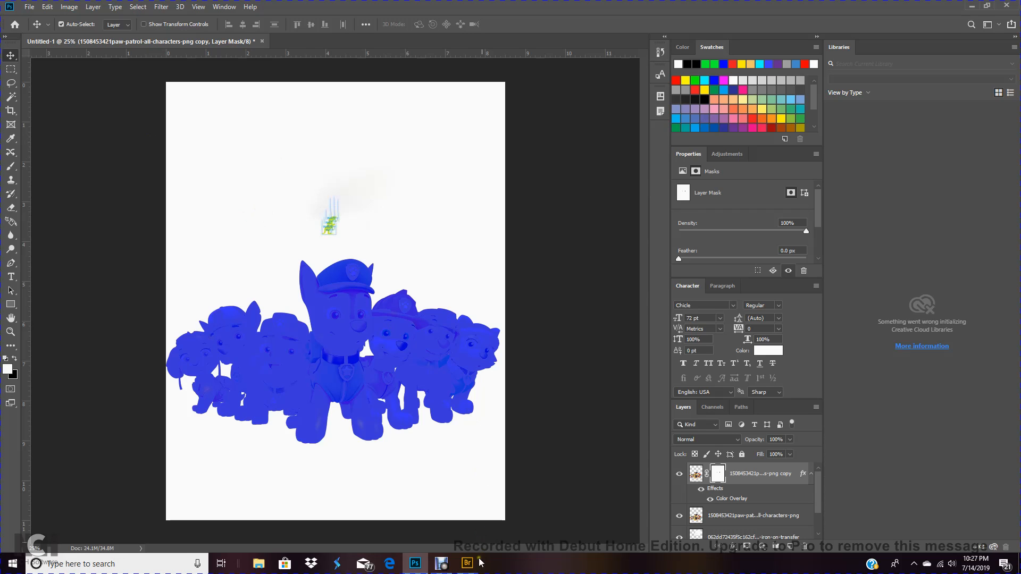
mouse_move(446, 566)
left_click(444, 568)
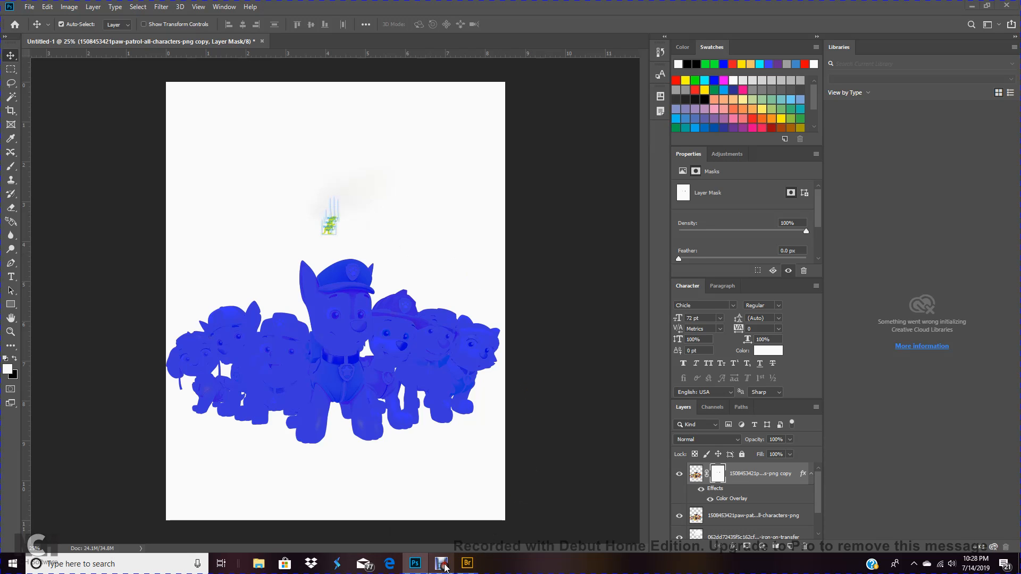